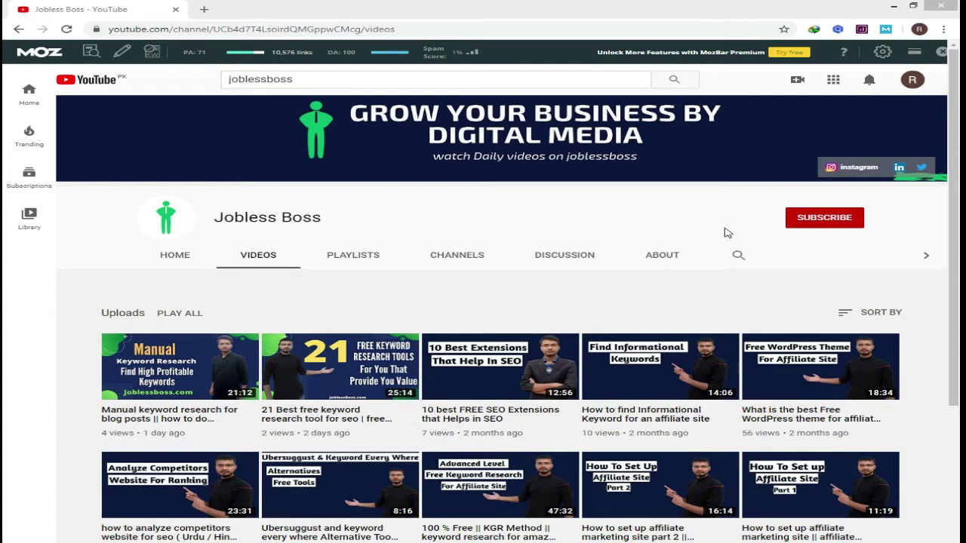
Subscribe to the Jobless Boss channel and turn on all of its notifications.
left_click(824, 225)
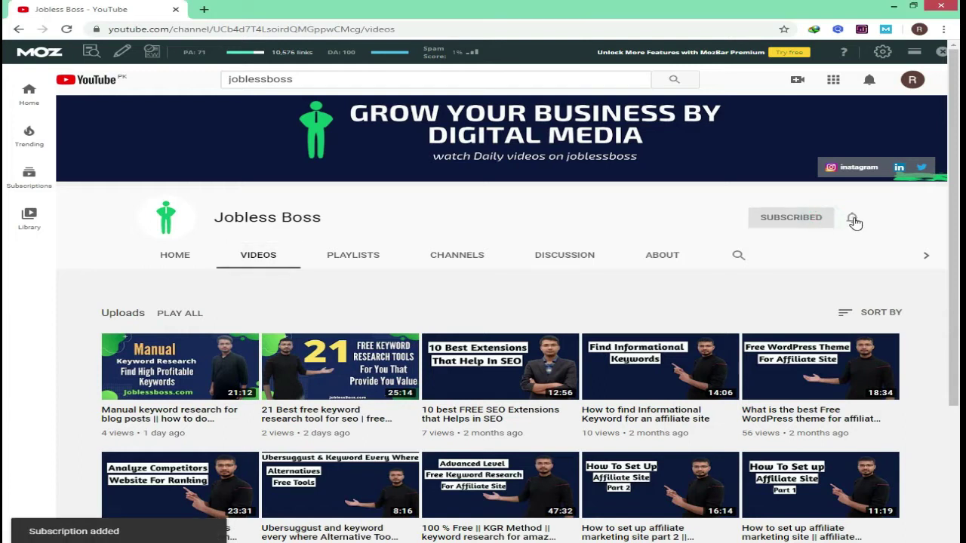
left_click(852, 218)
left_click(830, 243)
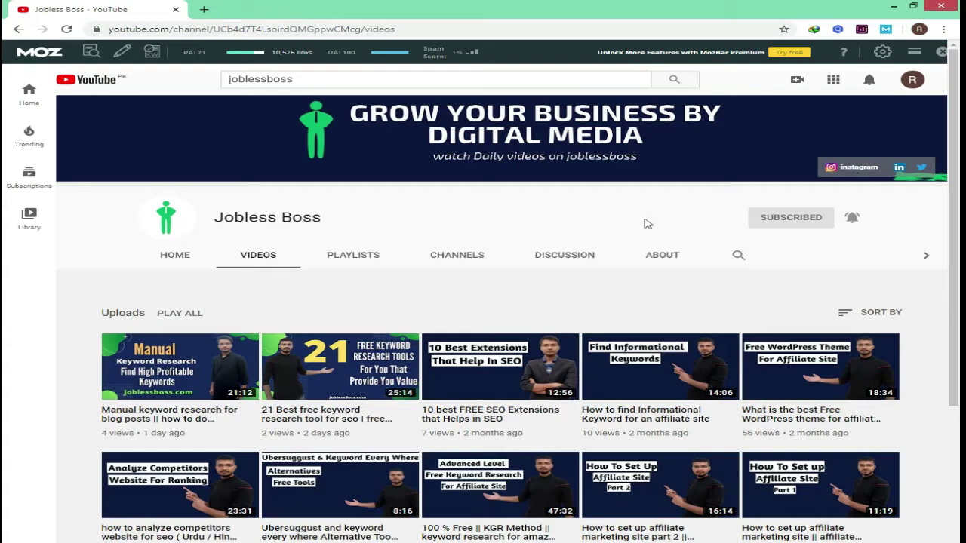
In a new browser tab, set the WMS Everywhere extension's preferred location to United States.
left_click(205, 10)
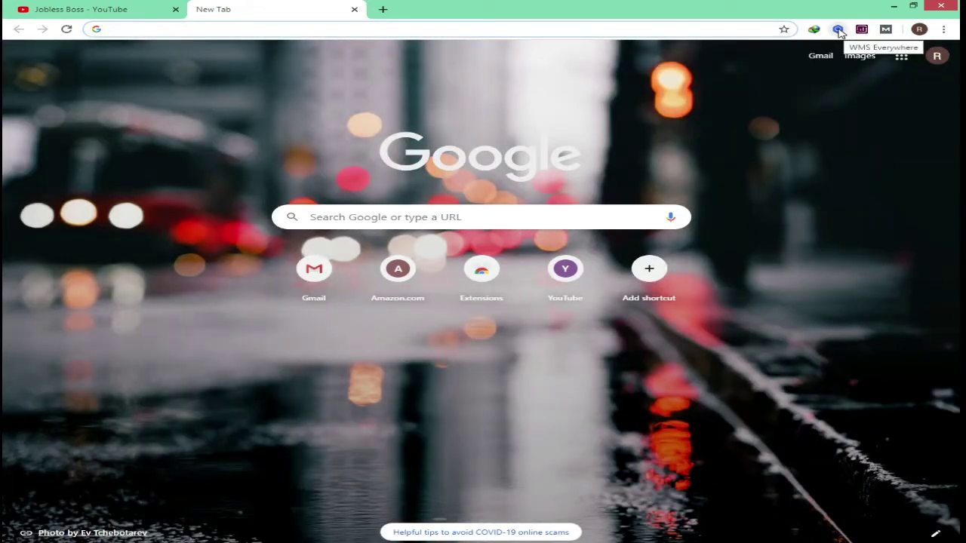
left_click(839, 30)
left_click(879, 30)
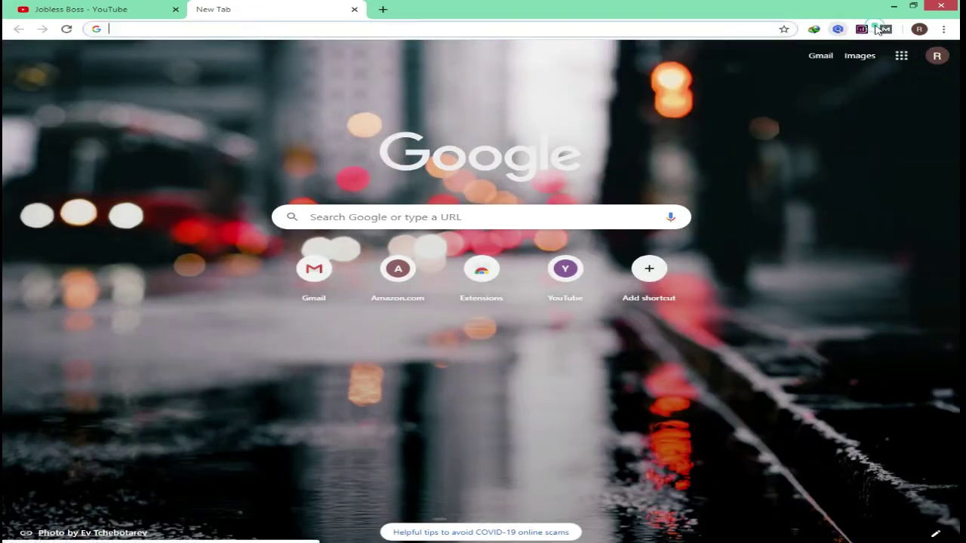
left_click(838, 31)
left_click(797, 88)
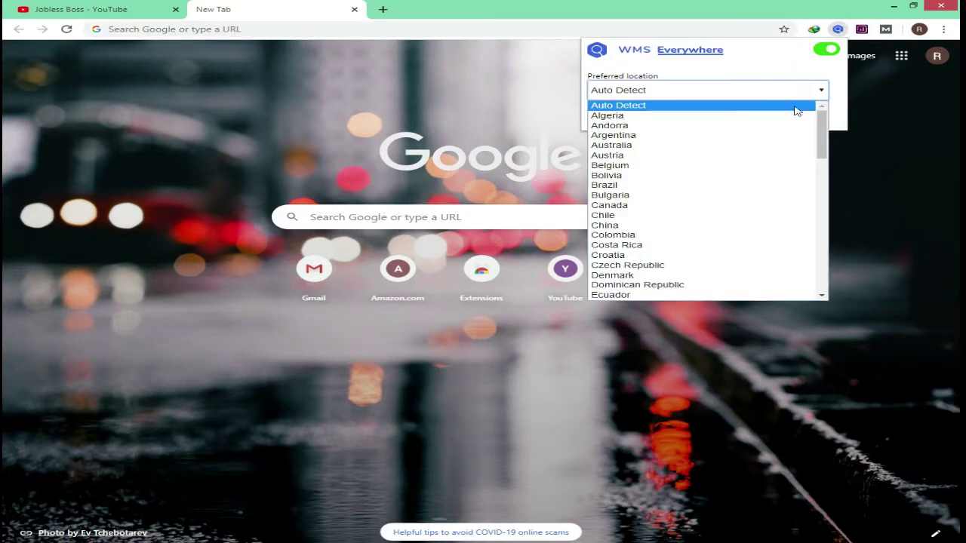
scroll(765, 129, "down", 10)
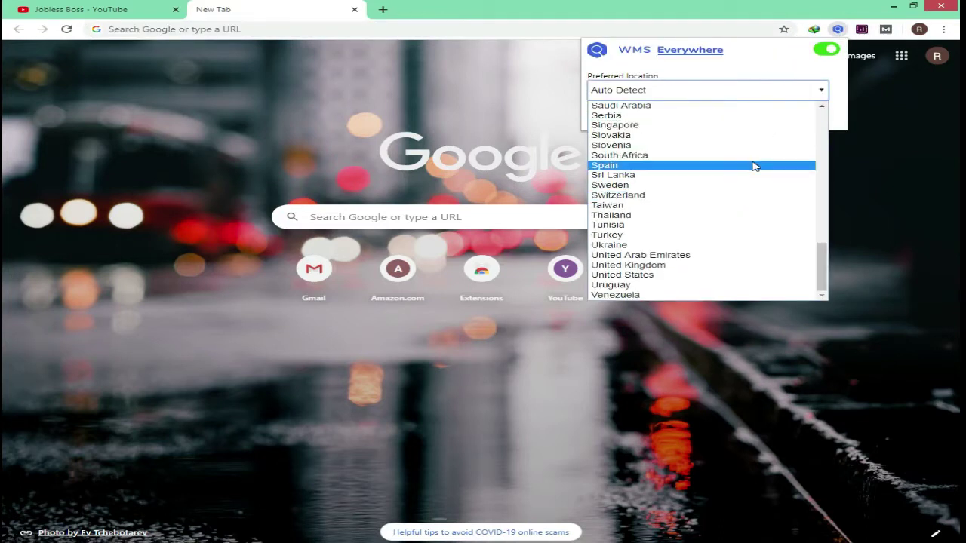
scroll(752, 165, "up", 8)
scroll(747, 189, "down", 3)
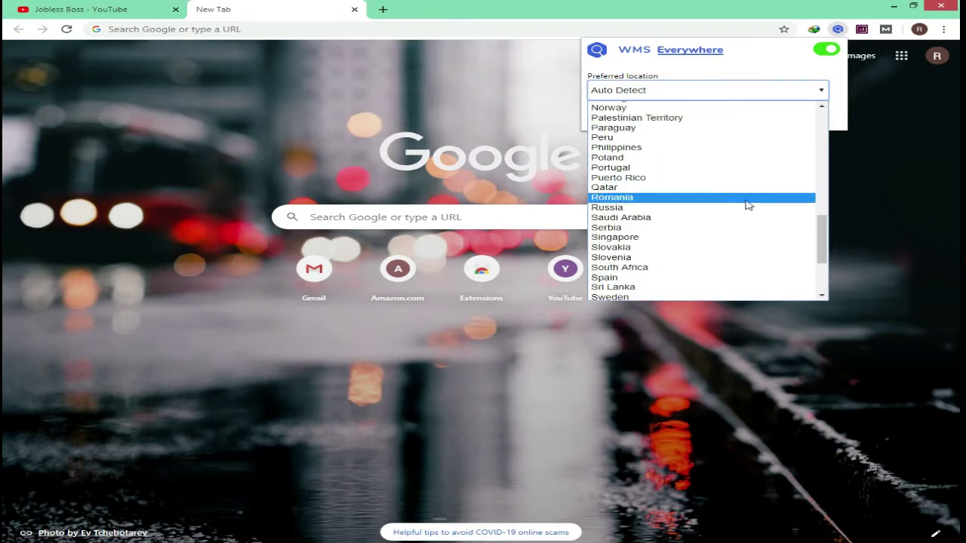
scroll(717, 243, "down", 2)
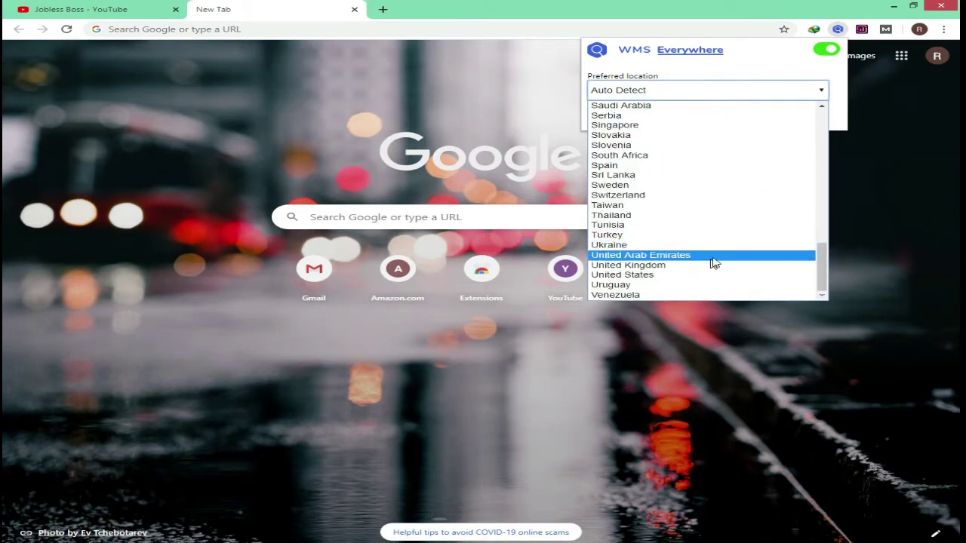
left_click(714, 275)
left_click(881, 243)
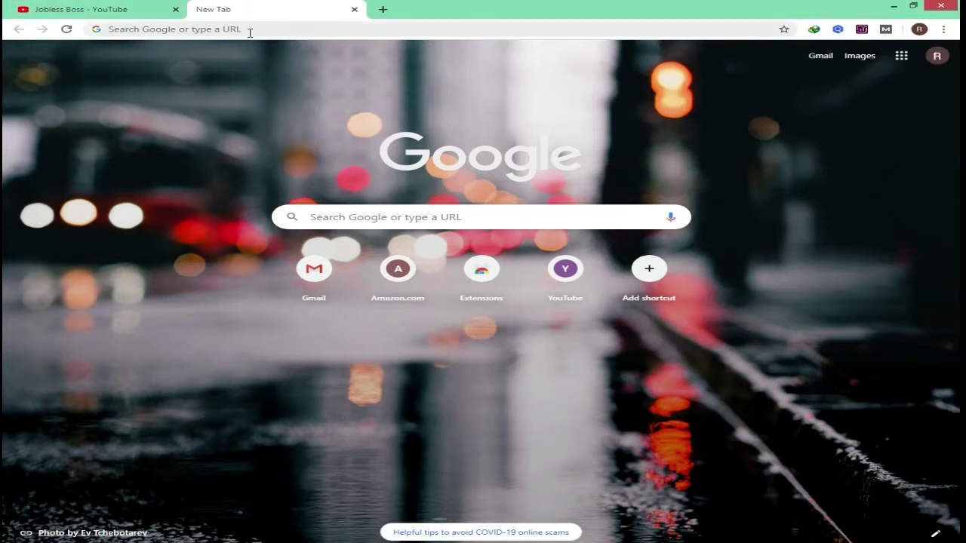
Search Google for "washing machine" in the new tab.
left_click(187, 29)
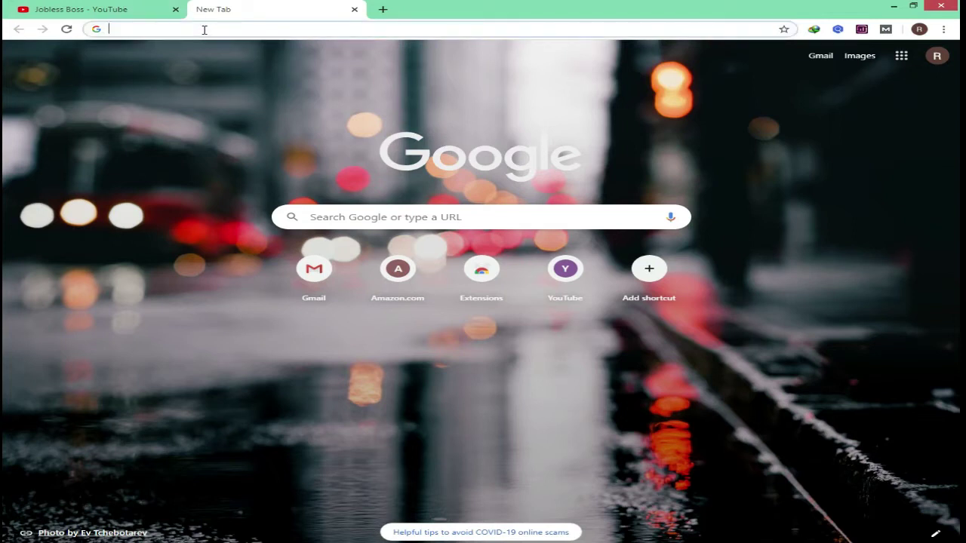
type("wah")
key("BackSpace")
key("Down")
key("Return")
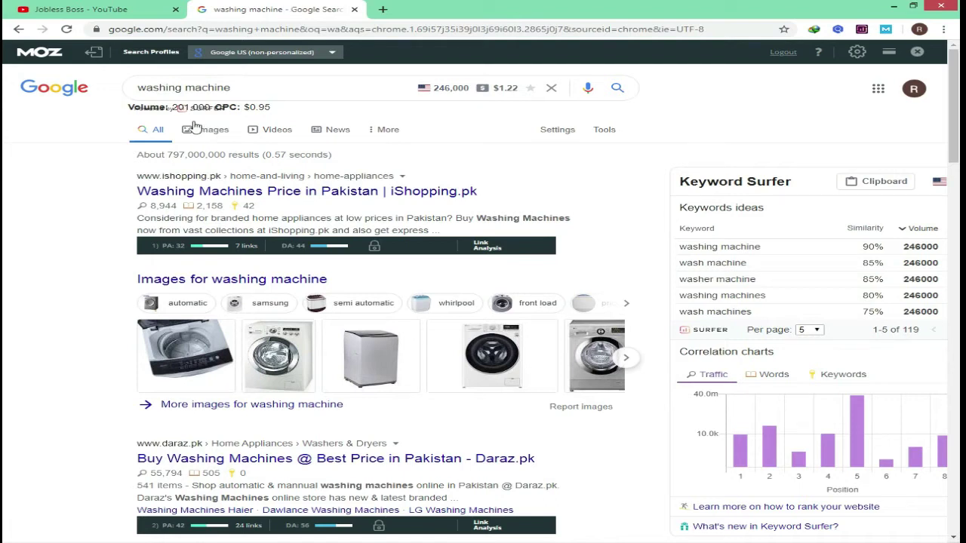
Search for "allintitle:washing machine" and examine the number of results for the keyword.
left_click(141, 87)
type("alli")
type("ntitle:")
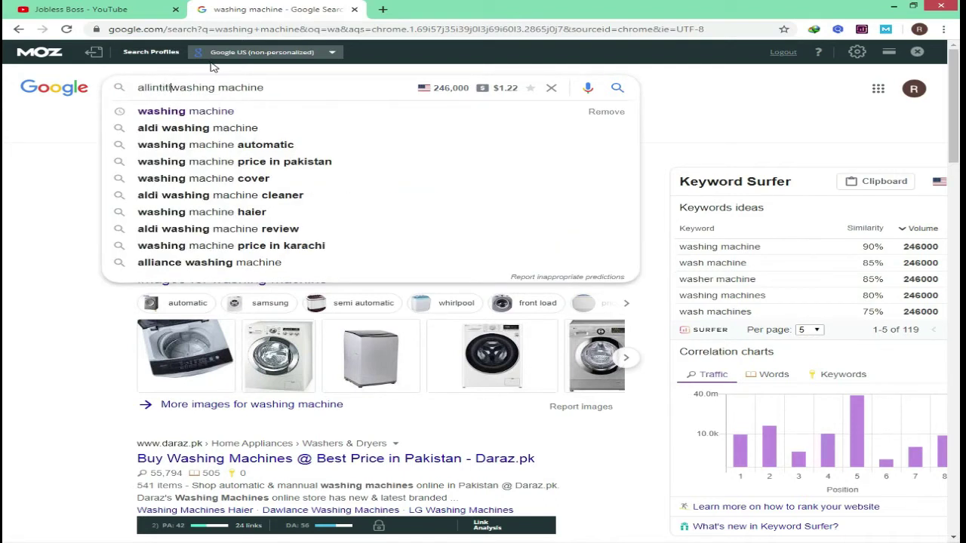
key("Return")
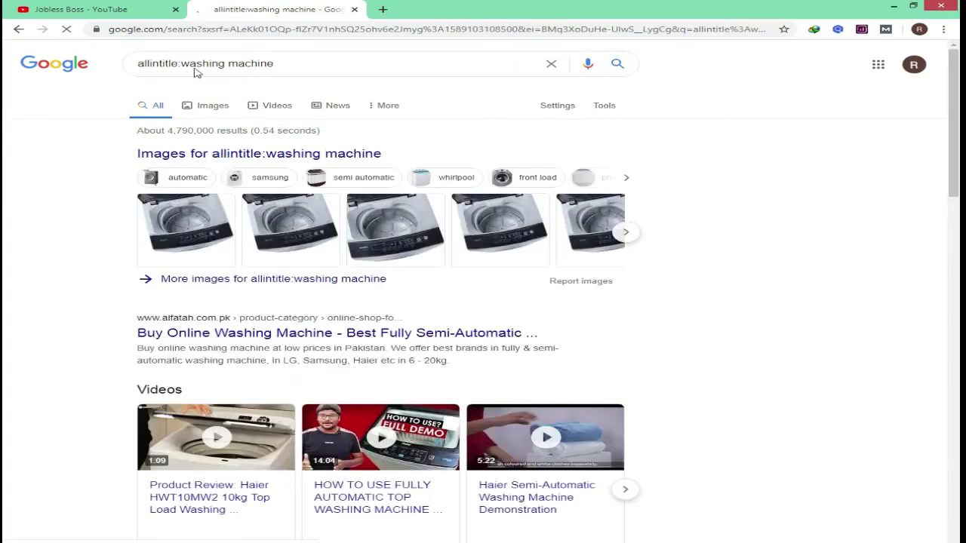
left_click_drag(168, 155, 219, 154)
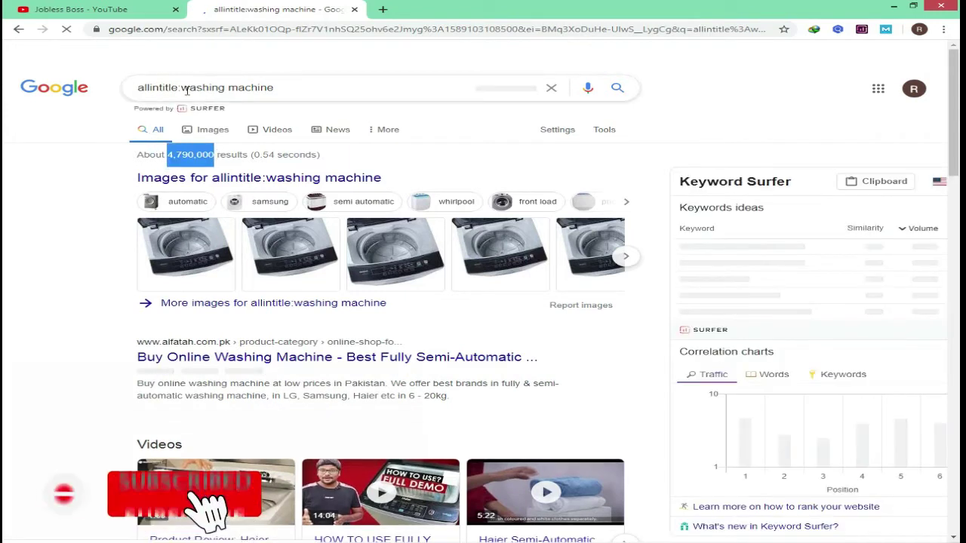
left_click_drag(181, 88, 303, 87)
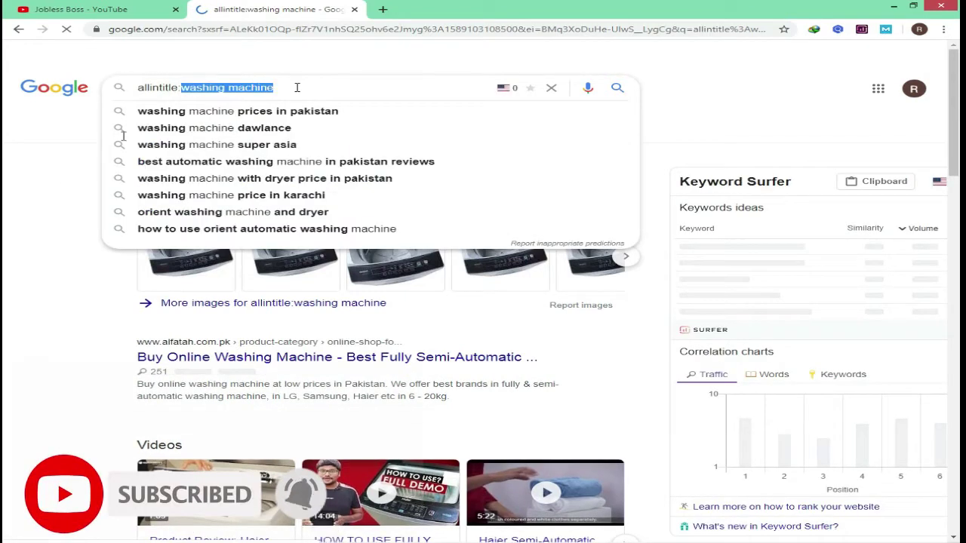
left_click(57, 174)
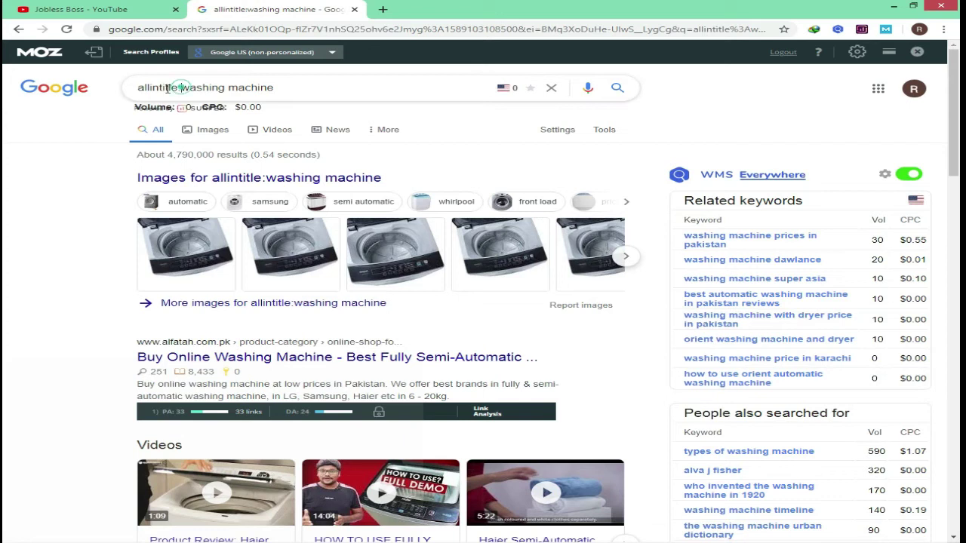
Remove the allintitle operator from the query and search for "best washing machine".
left_click_drag(181, 88, 132, 97)
key("BackSpace")
key("Return")
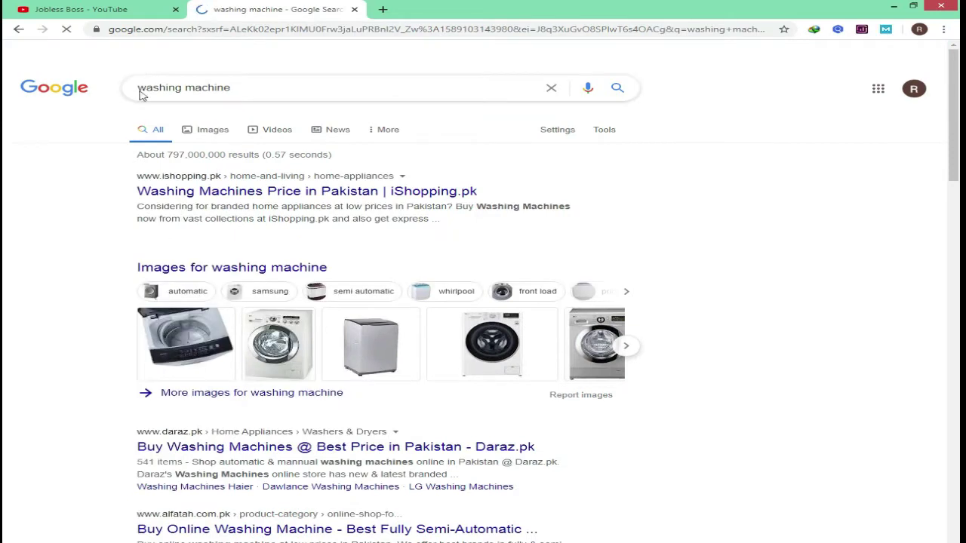
type("best")
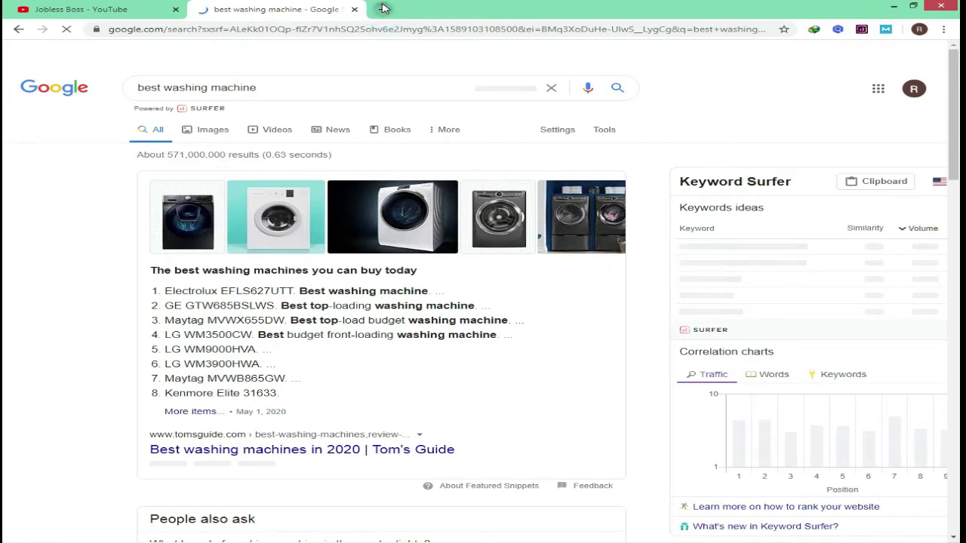
Search for "ubersuggust" in another new tab and open Neil Patel's Ubersuggest keyword tool page.
left_click(384, 7)
type("ubersuggu")
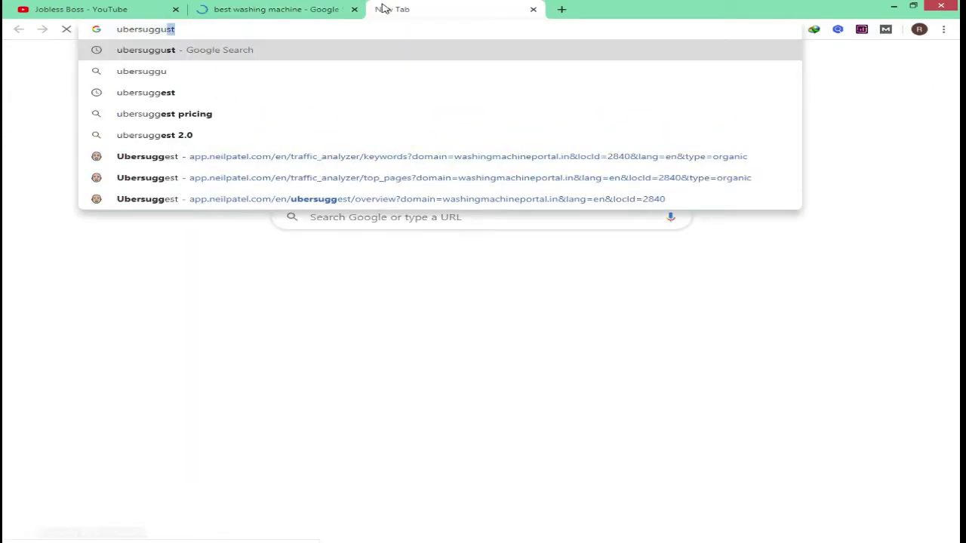
key("Return")
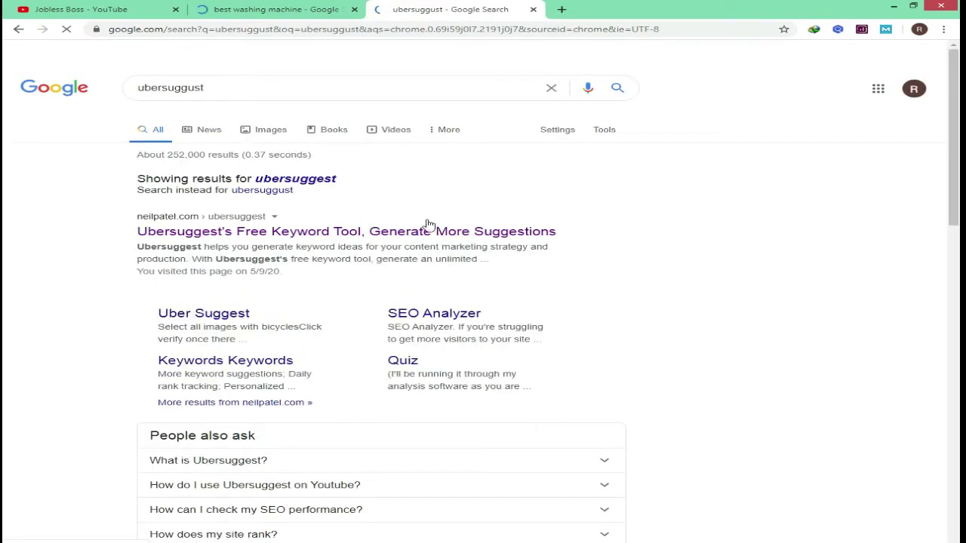
left_click(294, 9)
left_click(509, 6)
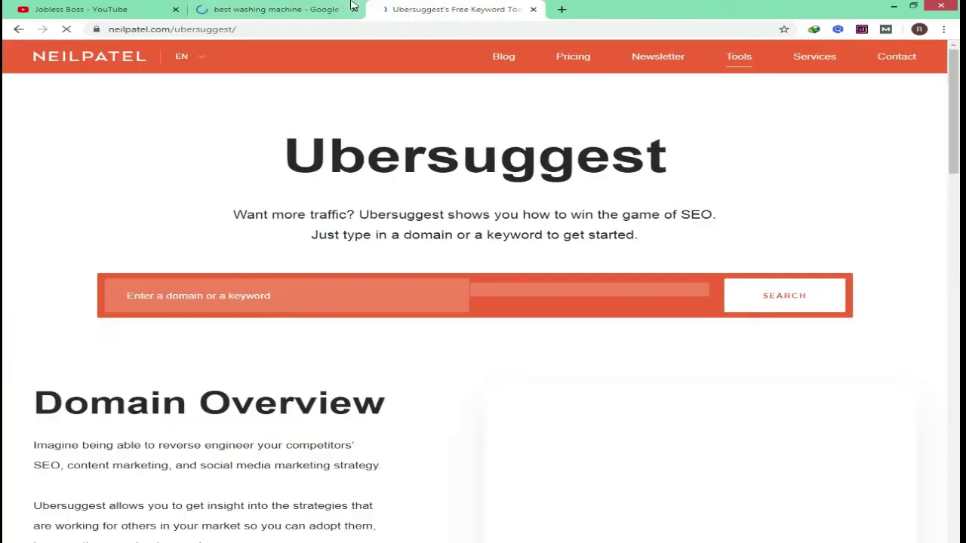
Review the first page of "best washing machine" results, comparing the ranking sites' MozBar PA and DA, traffic figures and related searches.
left_click(352, 6)
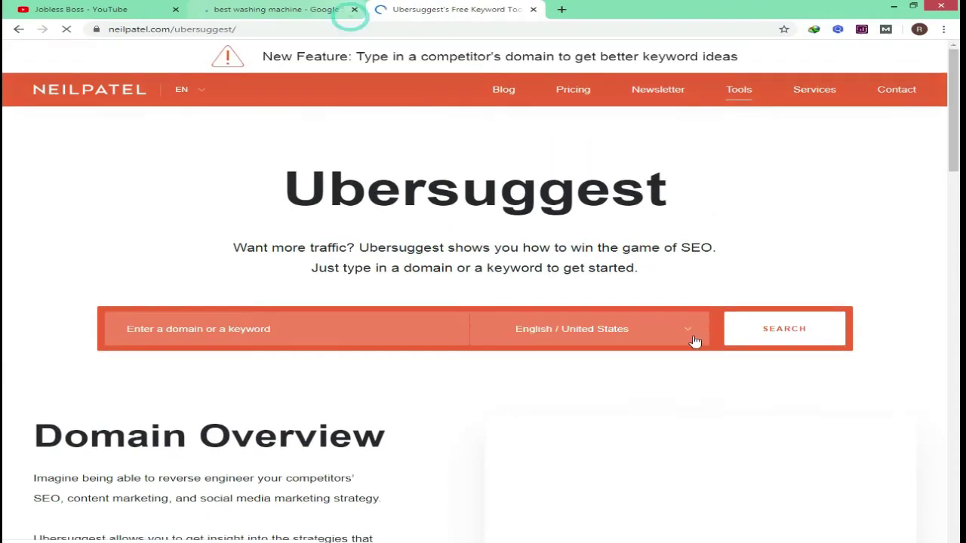
scroll(661, 309, "down", 6)
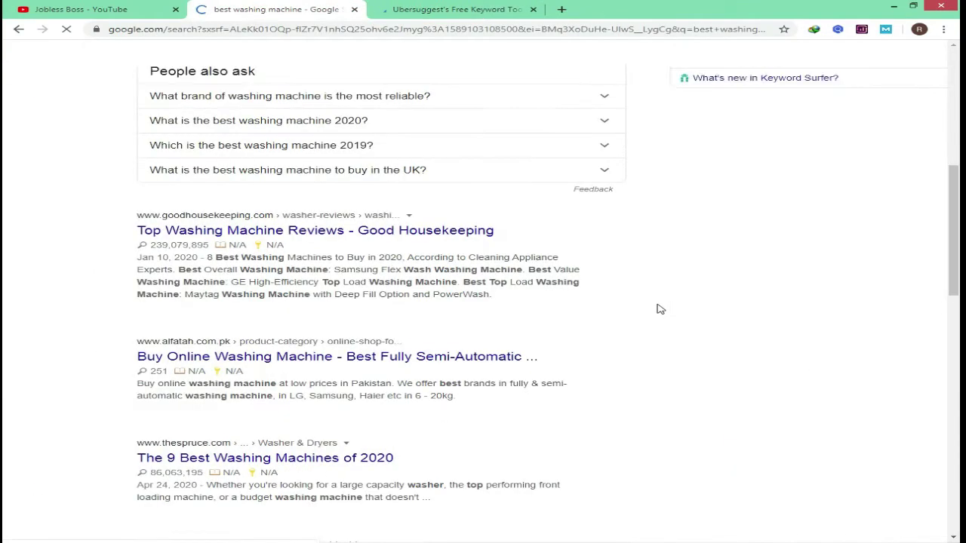
scroll(660, 309, "down", 3)
scroll(660, 309, "down", 2)
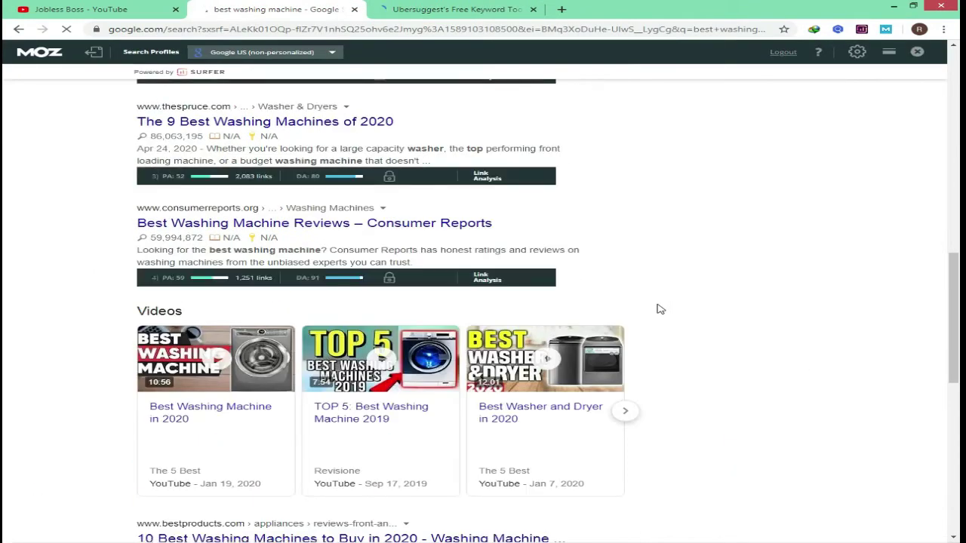
scroll(660, 309, "down", 4)
scroll(657, 308, "down", 3)
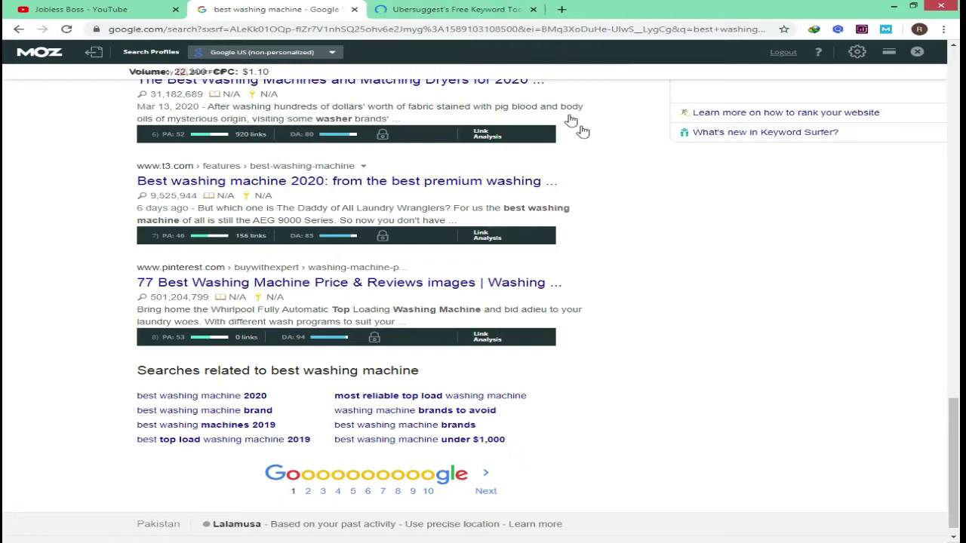
scroll(451, 202, "up", 7)
scroll(452, 203, "up", 2)
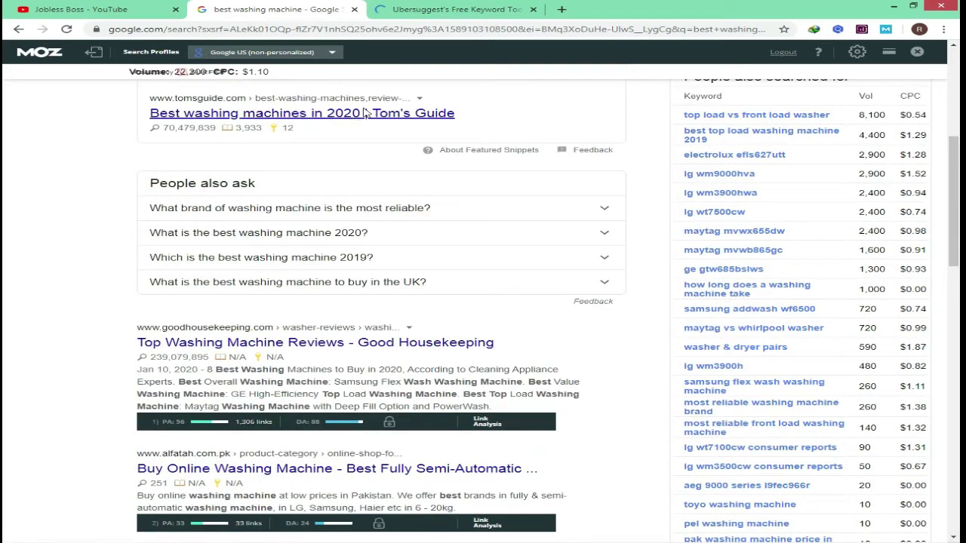
scroll(290, 355, "up", 2)
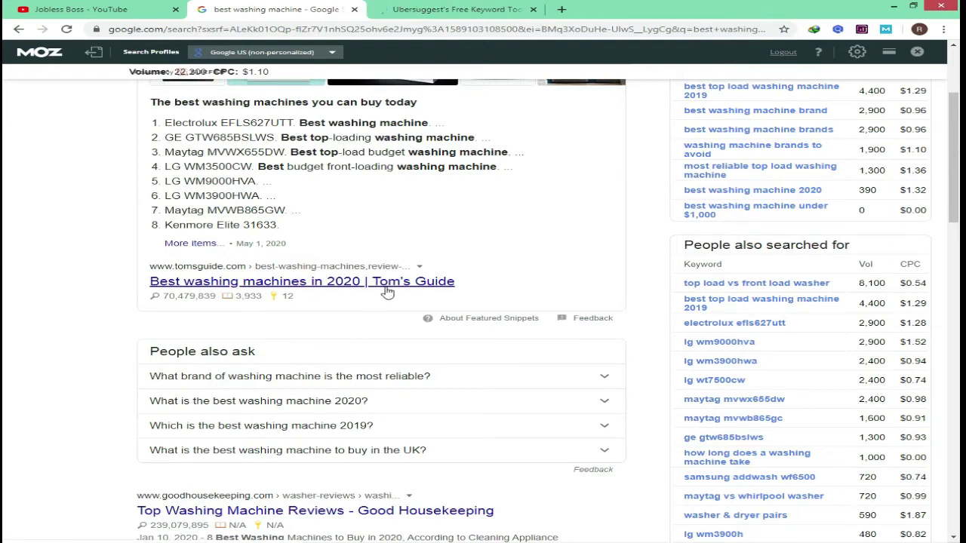
scroll(386, 292, "down", 3)
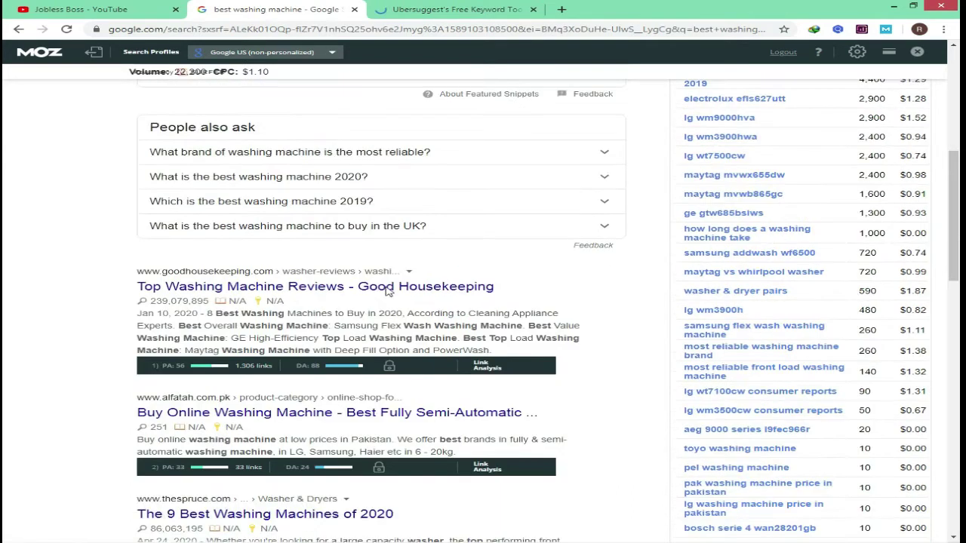
scroll(392, 298, "down", 7)
scroll(398, 301, "down", 3)
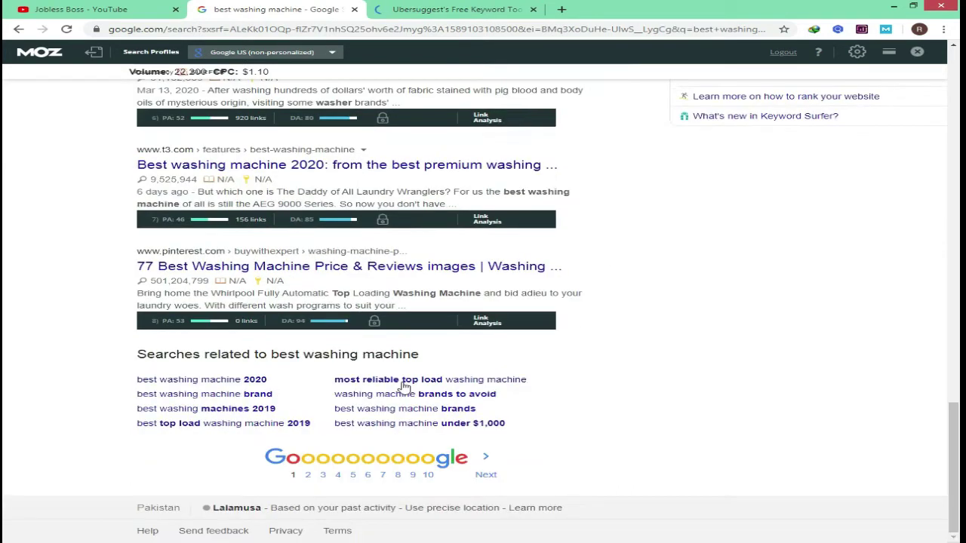
Open page 2 of the "best washing machine" results and look through the ranking sites.
left_click(309, 477)
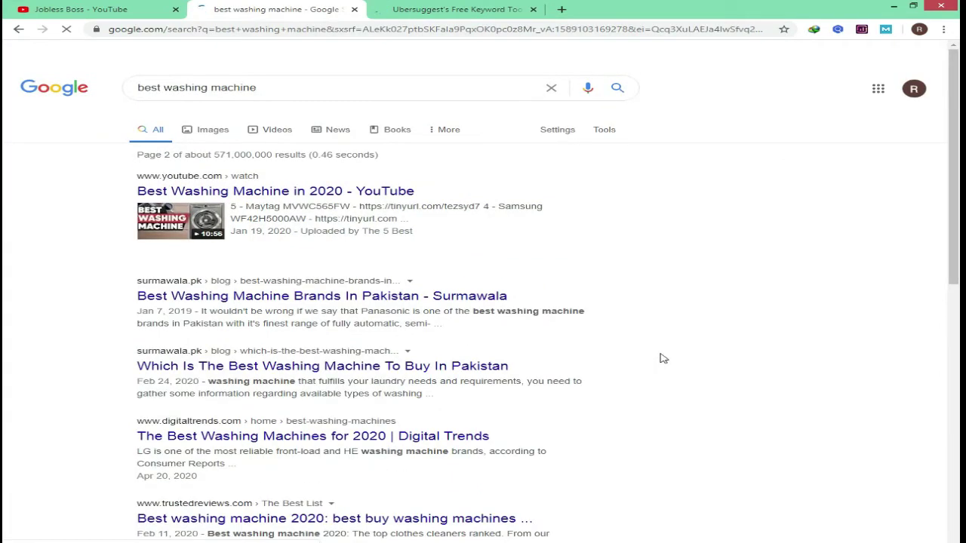
scroll(656, 352, "down", 3)
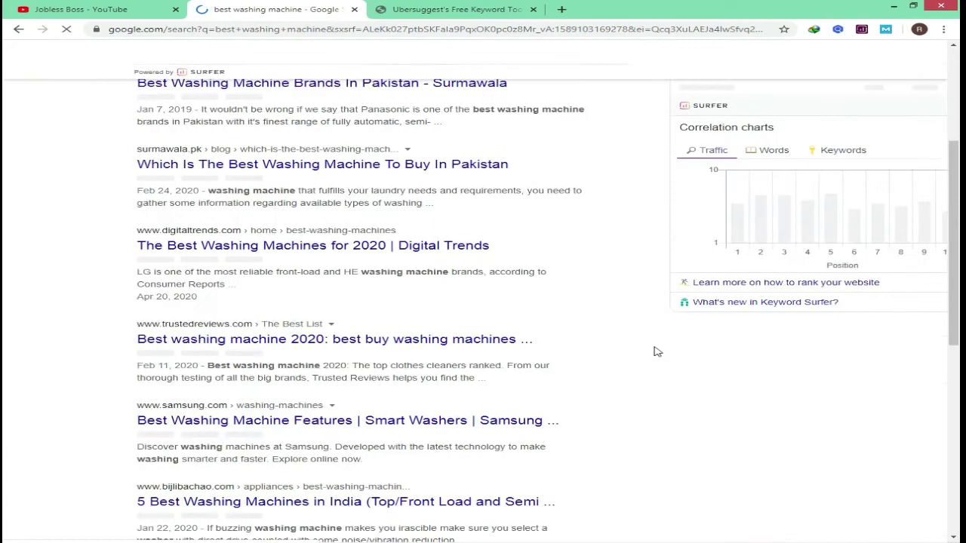
scroll(657, 352, "down", 4)
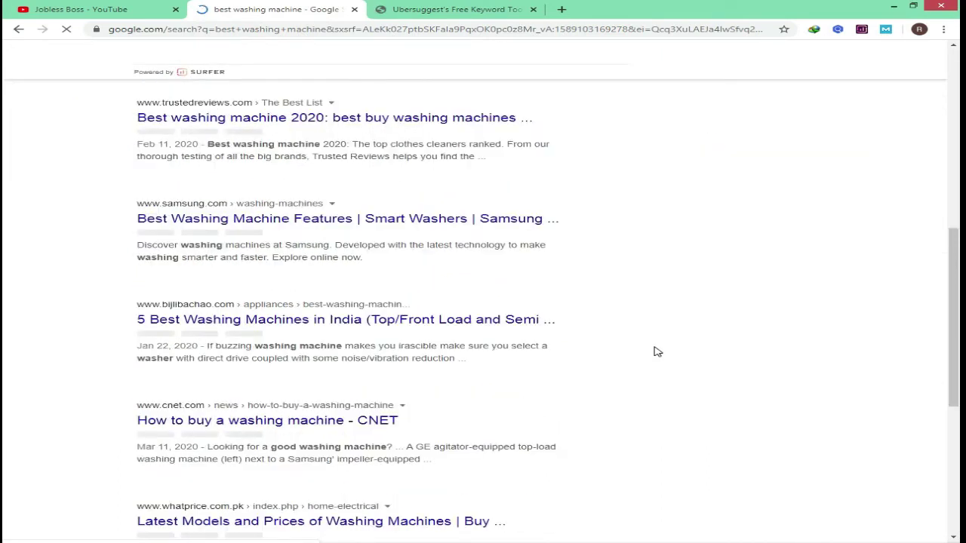
scroll(657, 351, "down", 4)
scroll(375, 453, "down", 2)
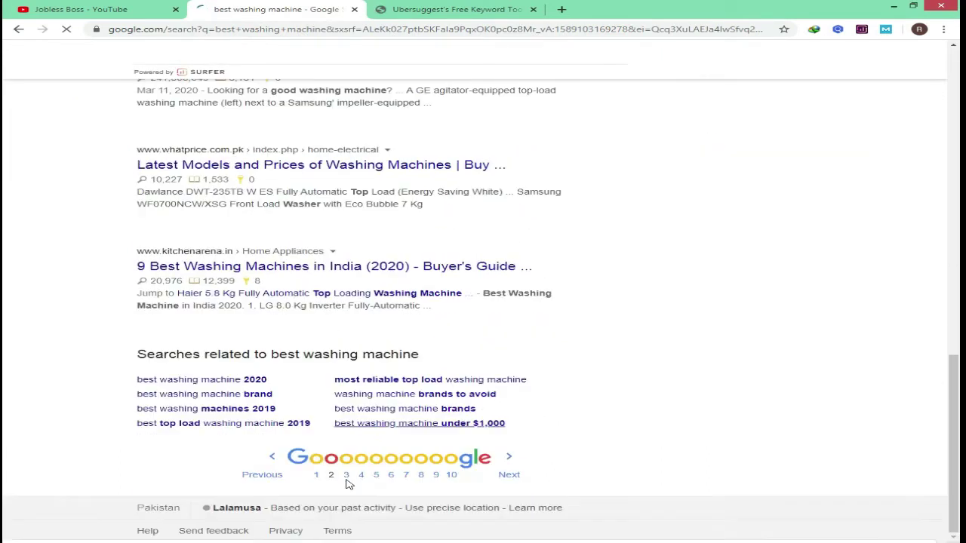
Open page 3 of the "best washing machine" results and look through the listed sites.
left_click(345, 475)
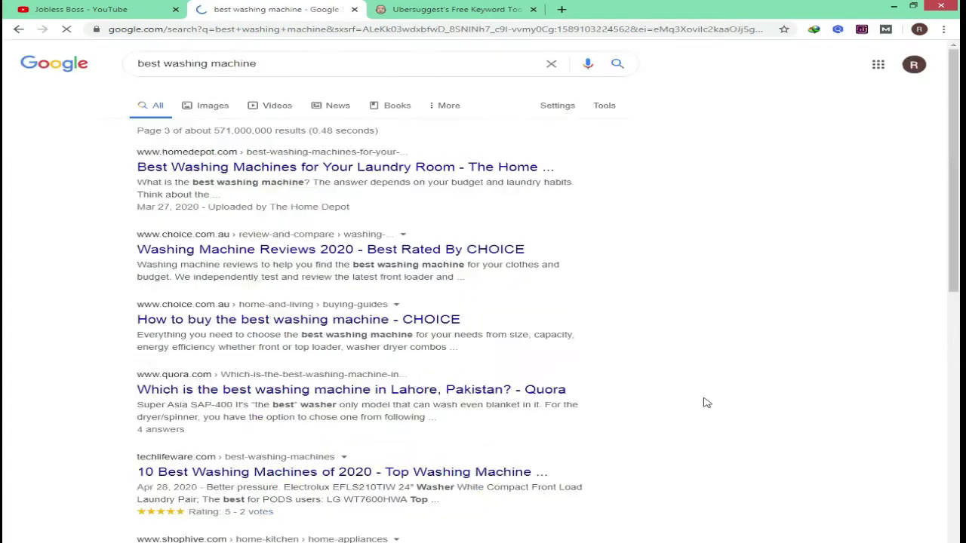
scroll(705, 402, "down", 3)
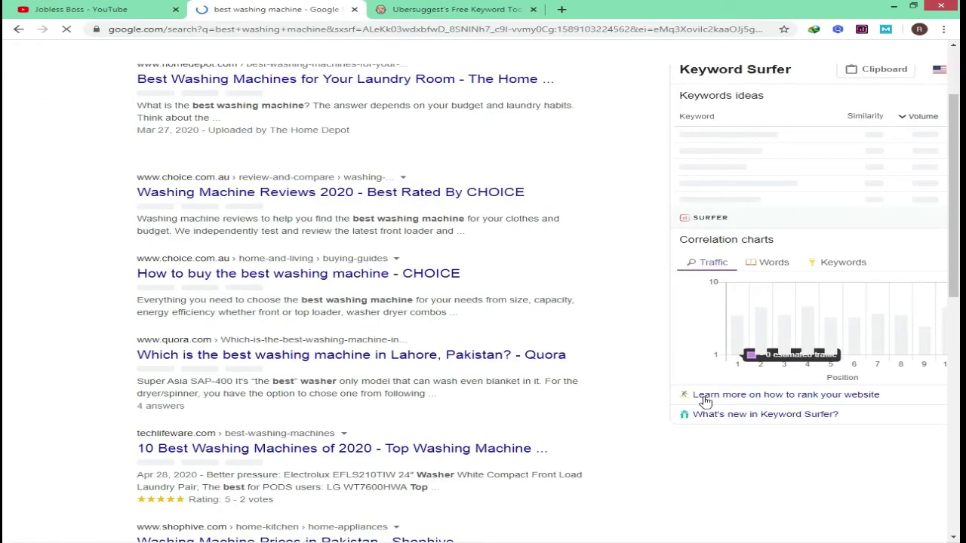
scroll(705, 401, "down", 2)
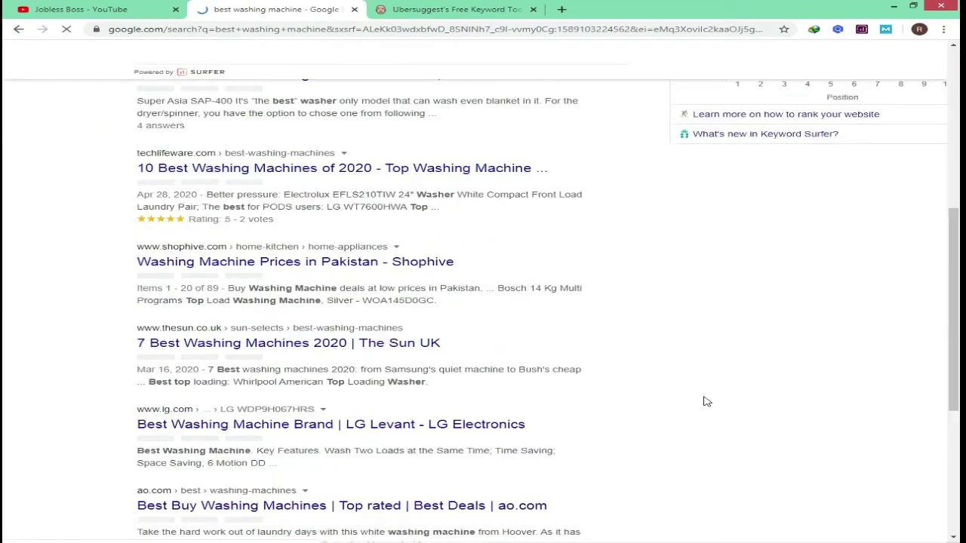
scroll(706, 402, "down", 1)
scroll(706, 401, "down", 5)
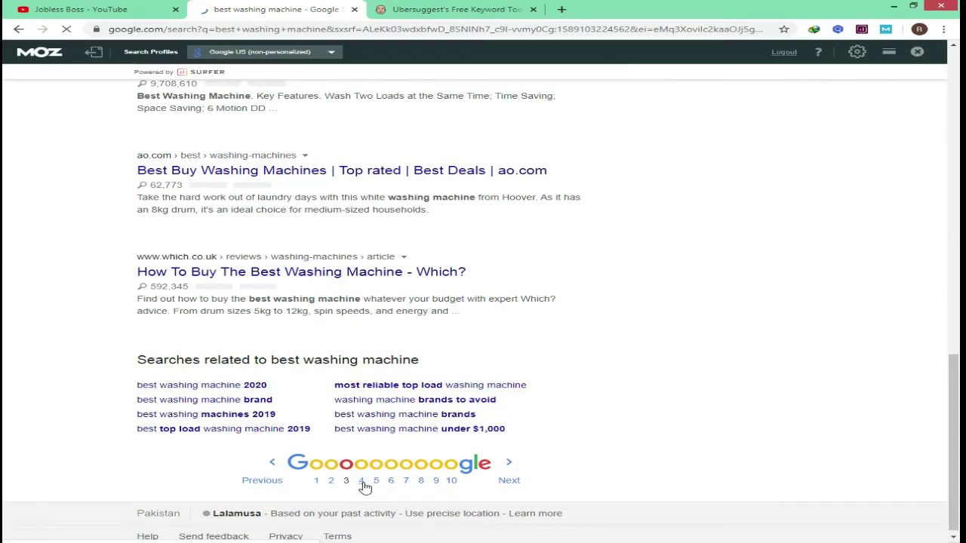
Open page 4 of the "best washing machine" results and scan its ranking sites down to the related searches.
left_click(360, 483)
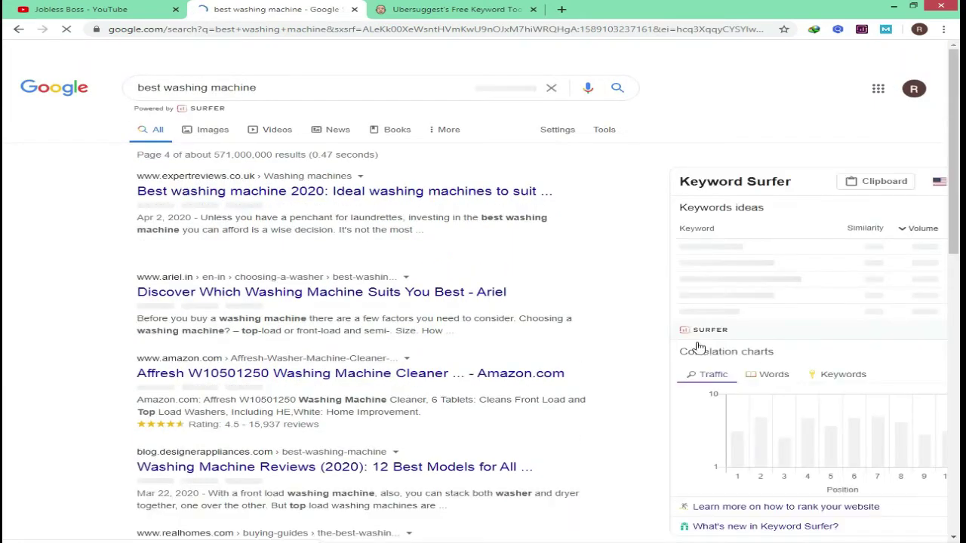
scroll(707, 359, "down", 2)
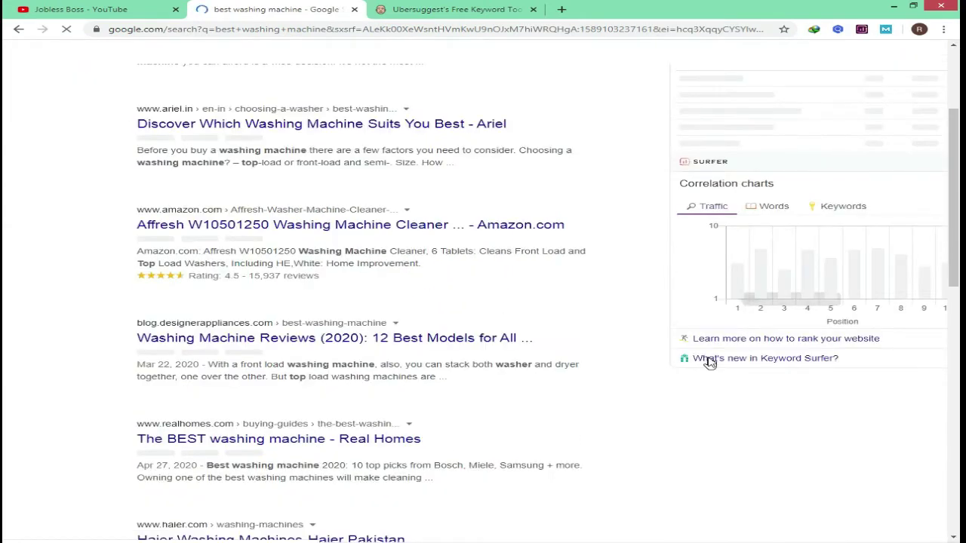
scroll(709, 363, "down", 4)
scroll(708, 362, "down", 5)
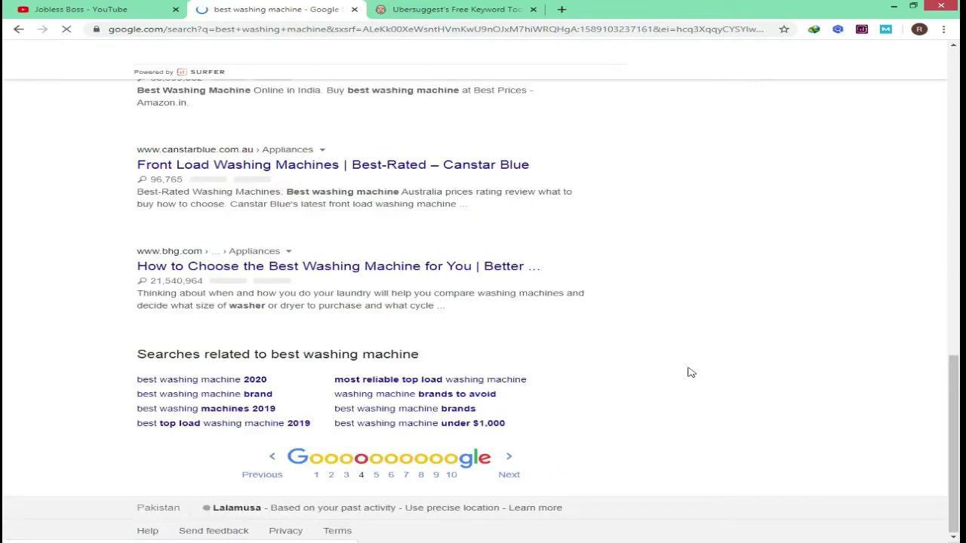
Open page 5 of the "best washing machine" results and check the sites' MozBar PA and DA for a low-authority competitor.
left_click(380, 482)
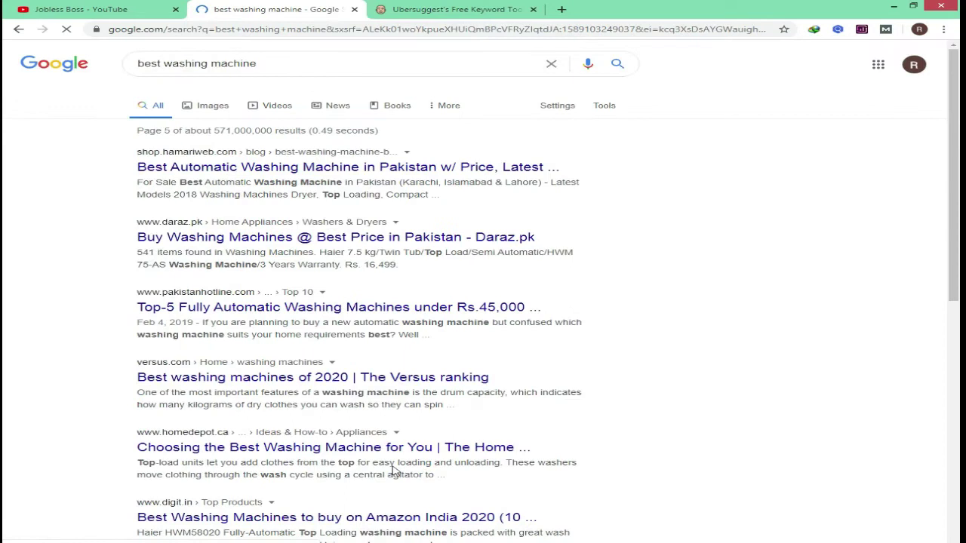
scroll(427, 478, "down", 2)
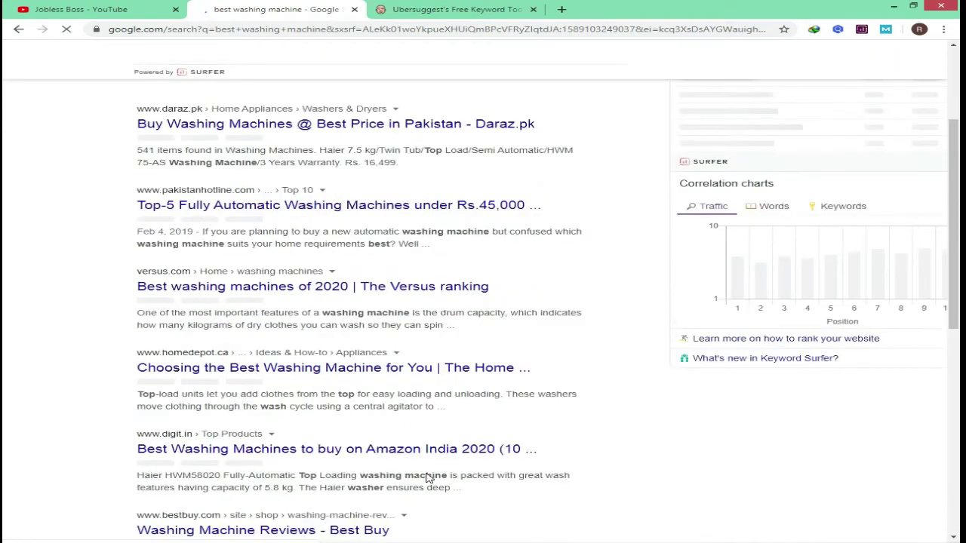
scroll(427, 477, "down", 2)
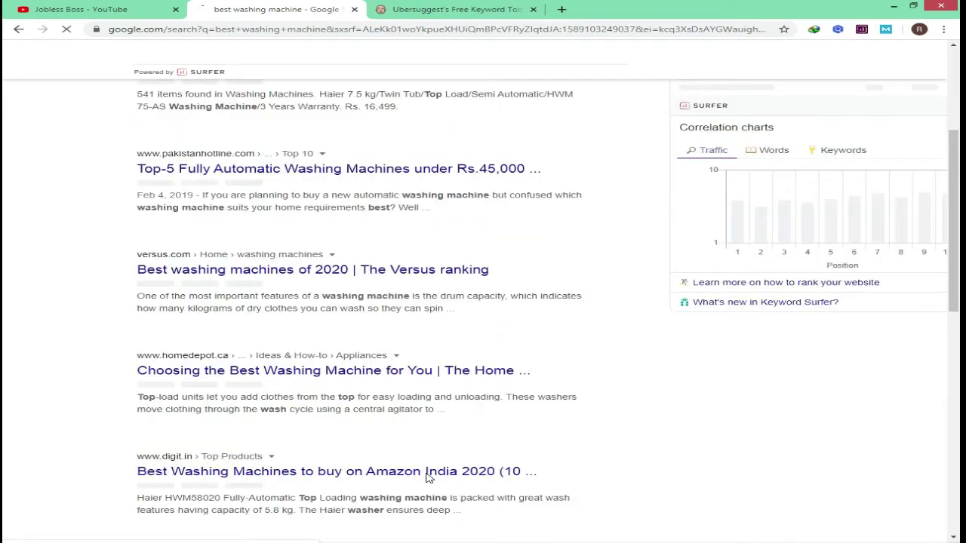
scroll(430, 480, "down", 5)
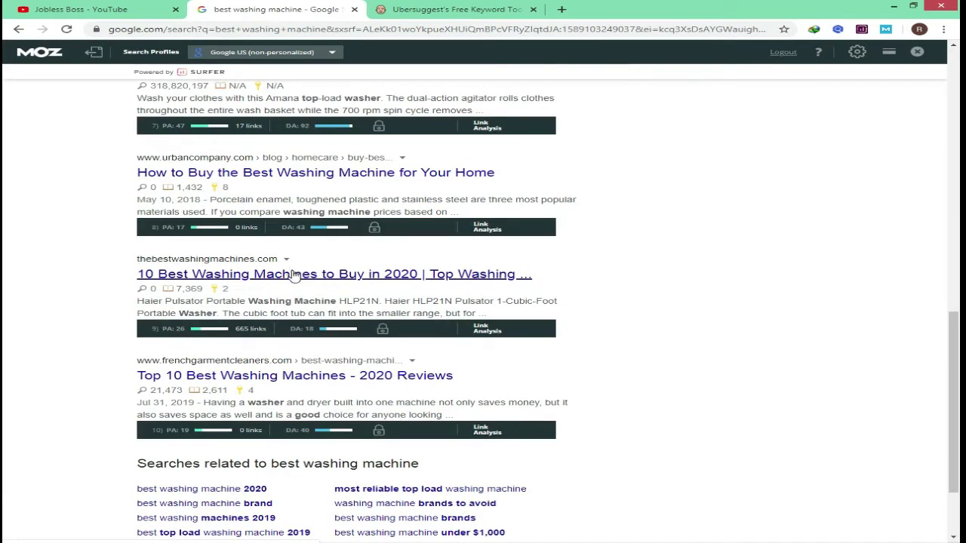
Copy the link address of the thebestwashingmachines.com result, "10 Best Washing Machines to Buy in 2020".
right_click(294, 272)
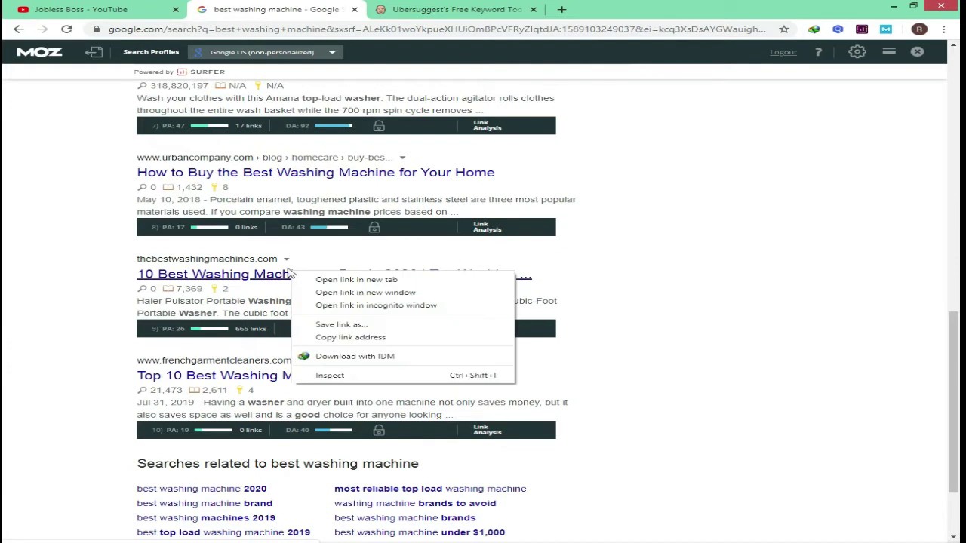
left_click(350, 337)
left_click_drag(121, 263, 279, 258)
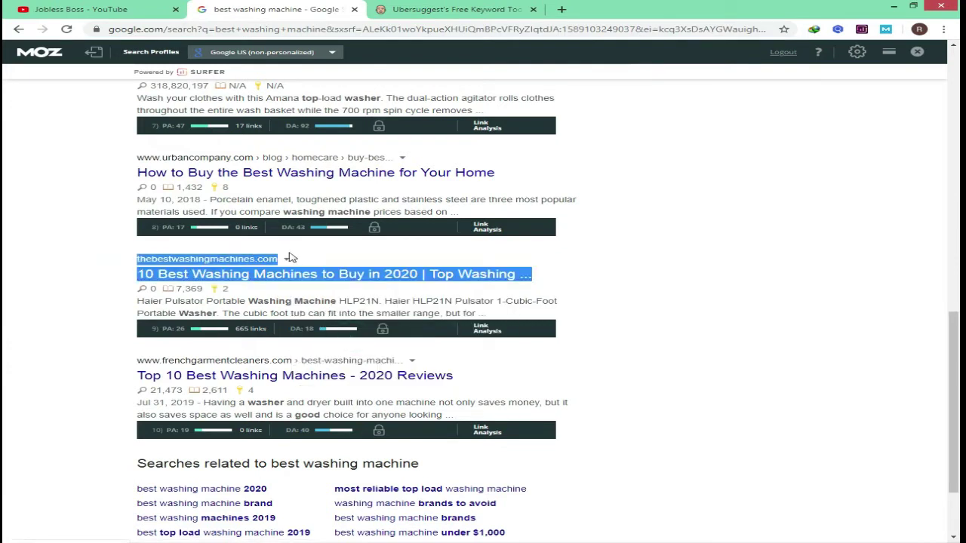
left_click(298, 260)
scroll(841, 314, "down", 2)
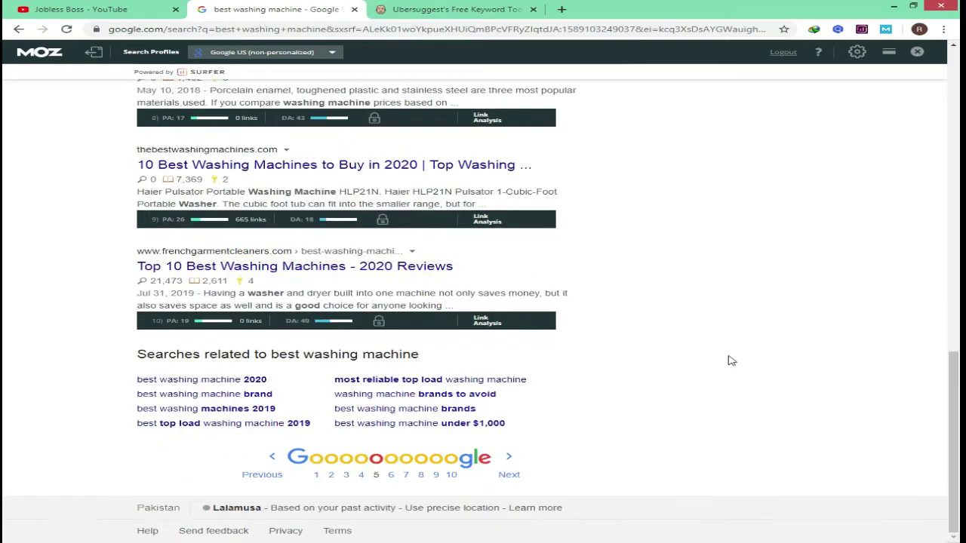
left_click(447, 9)
left_click(310, 47)
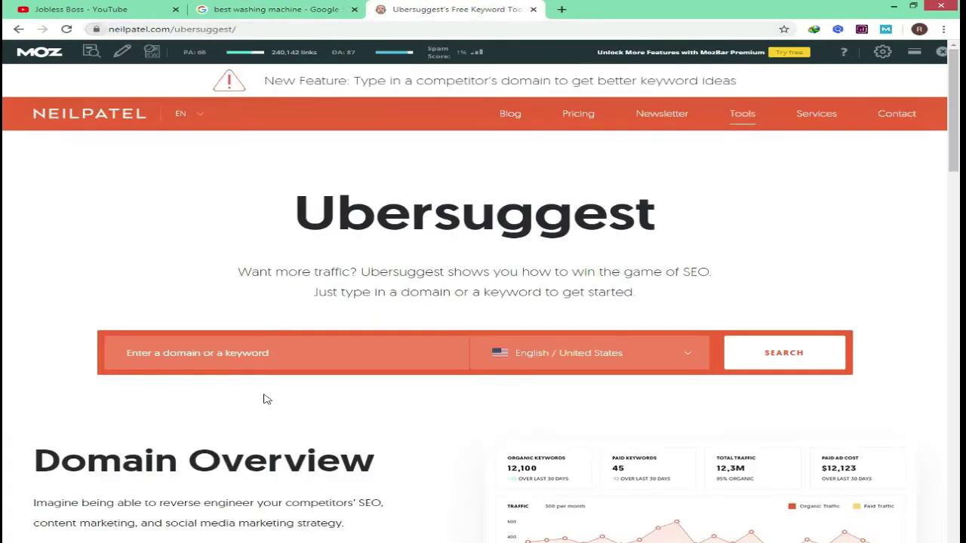
left_click(268, 349)
key("ctrl+v")
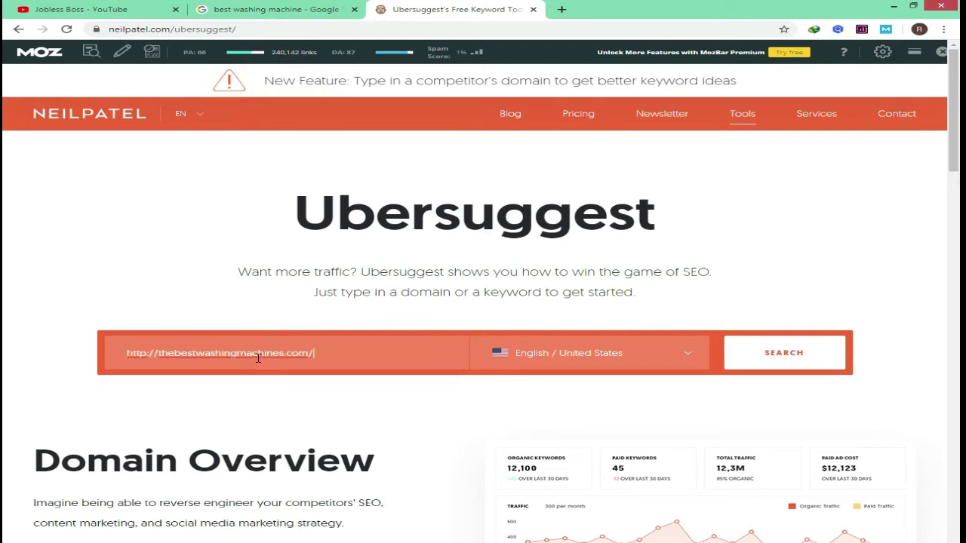
key("Return")
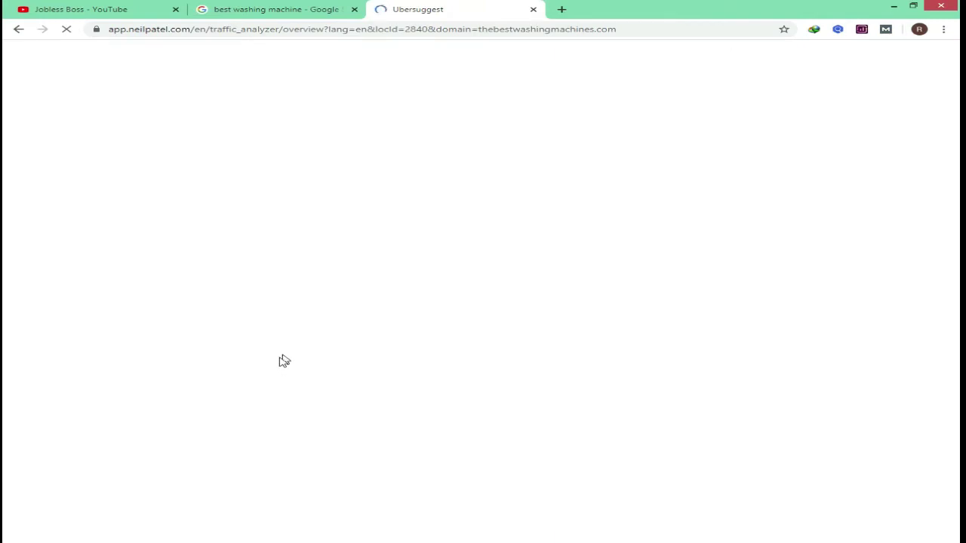
Return to the Google results, recheck the page 5 sites, and go back to page 1 to review its rankings and related keywords.
left_click(274, 7)
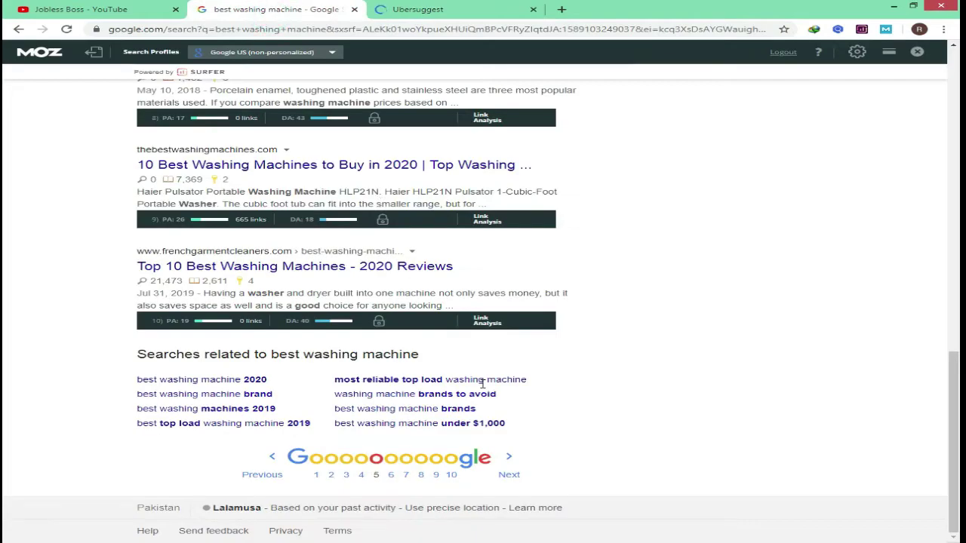
scroll(483, 383, "up", 9)
scroll(360, 292, "down", 3)
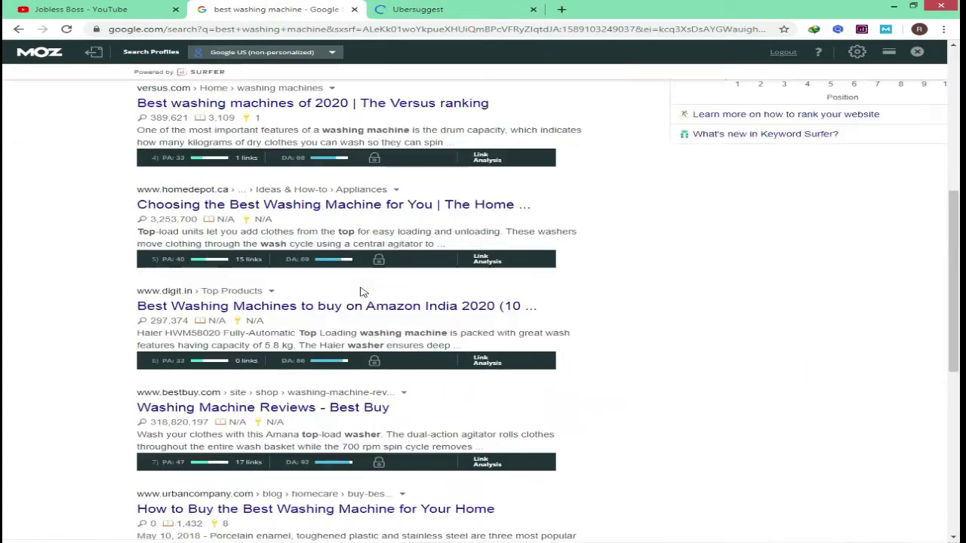
scroll(360, 292, "down", 5)
left_click(316, 475)
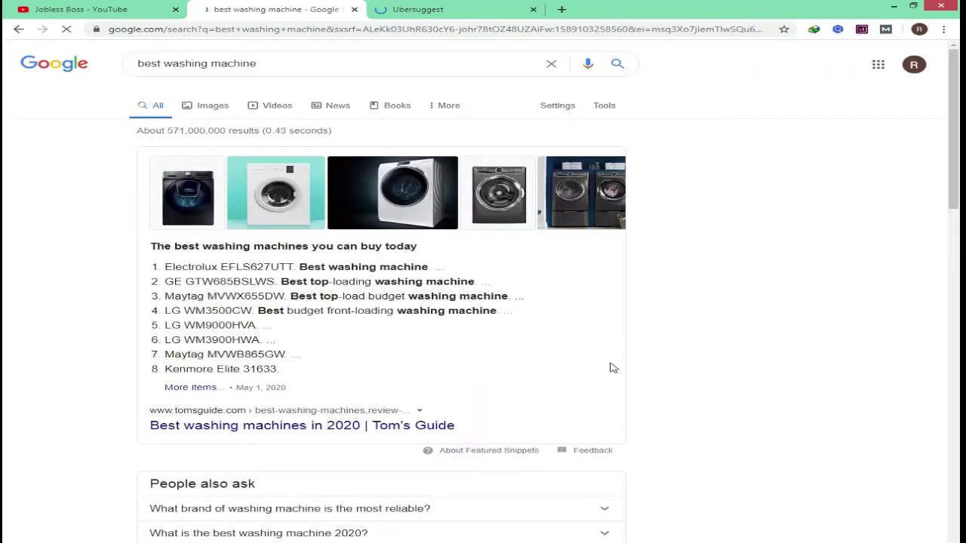
scroll(613, 367, "down", 5)
scroll(613, 370, "up", 3)
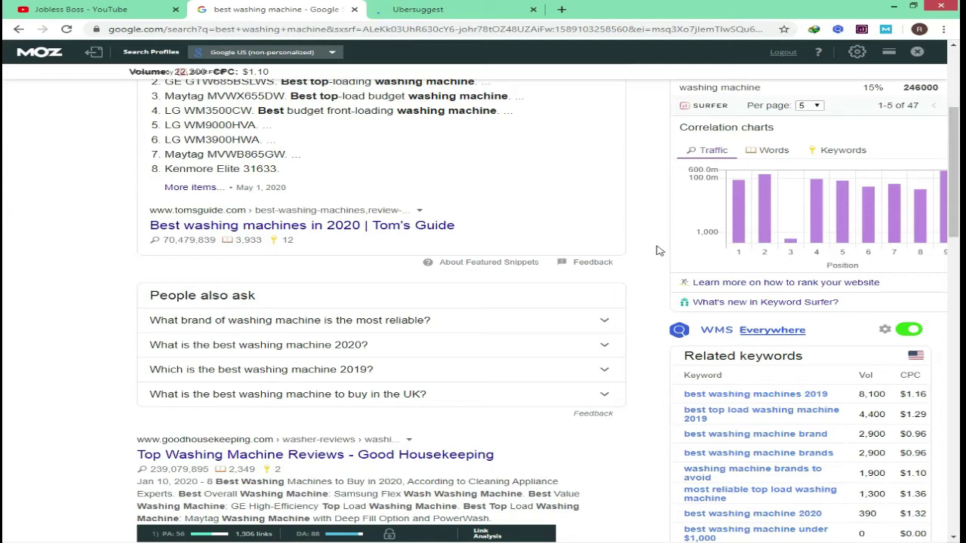
View the Ubersuggest domain overview for thebestwashingmachines.com and examine its monthly organic visits on the traffic chart from November to April.
left_click(430, 9)
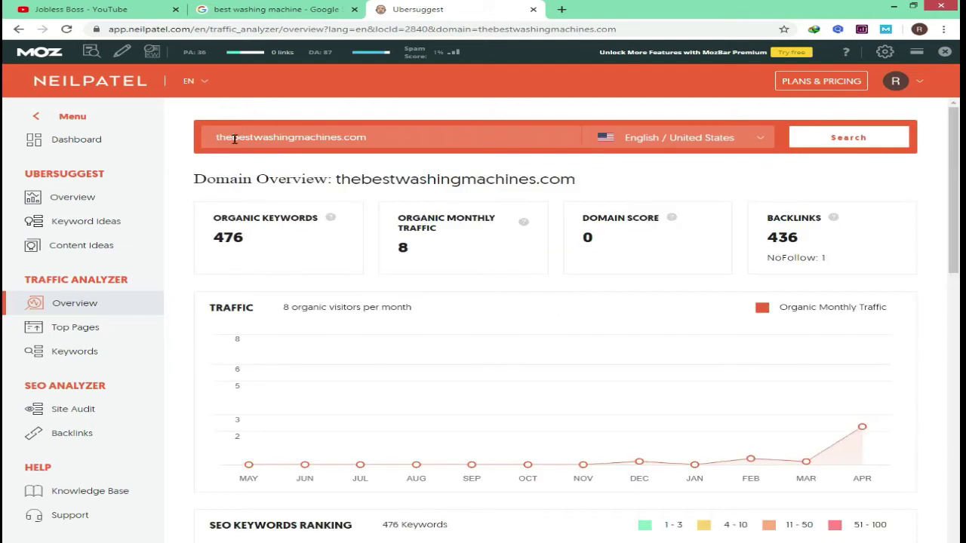
scroll(671, 295, "down", 1)
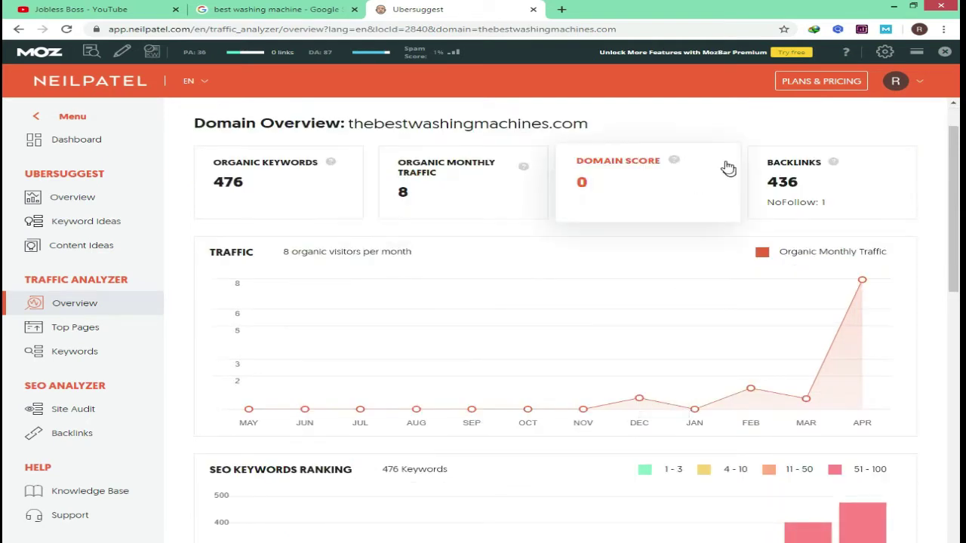
mouse_move(564, 418)
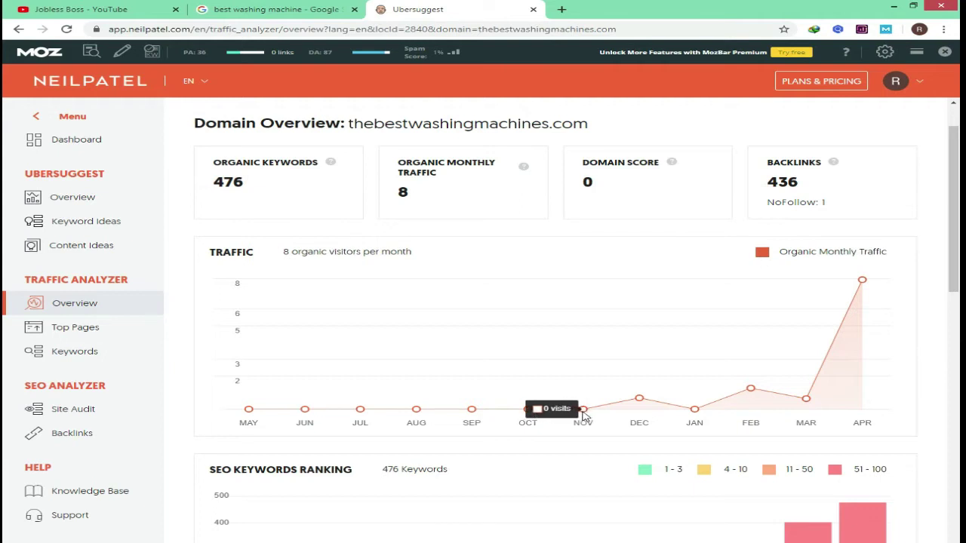
mouse_move(630, 415)
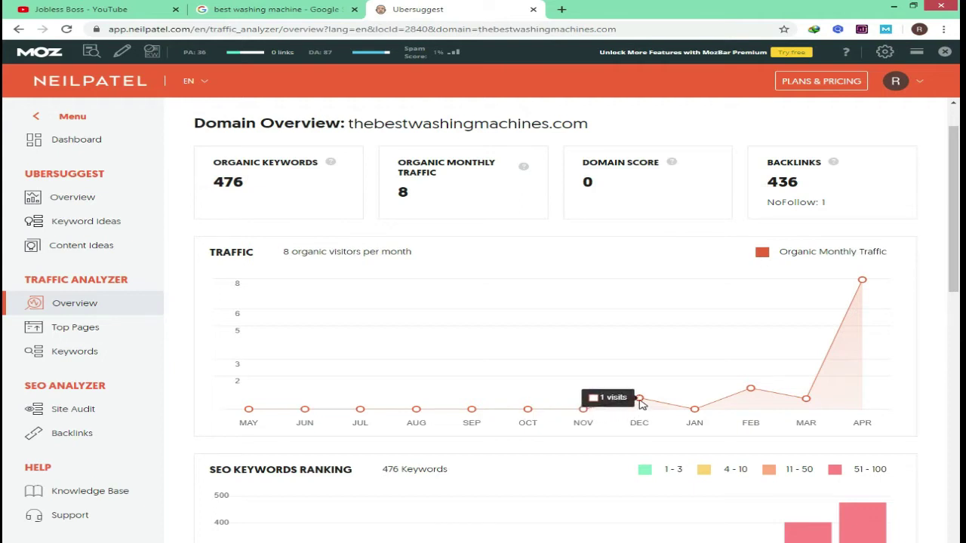
mouse_move(693, 415)
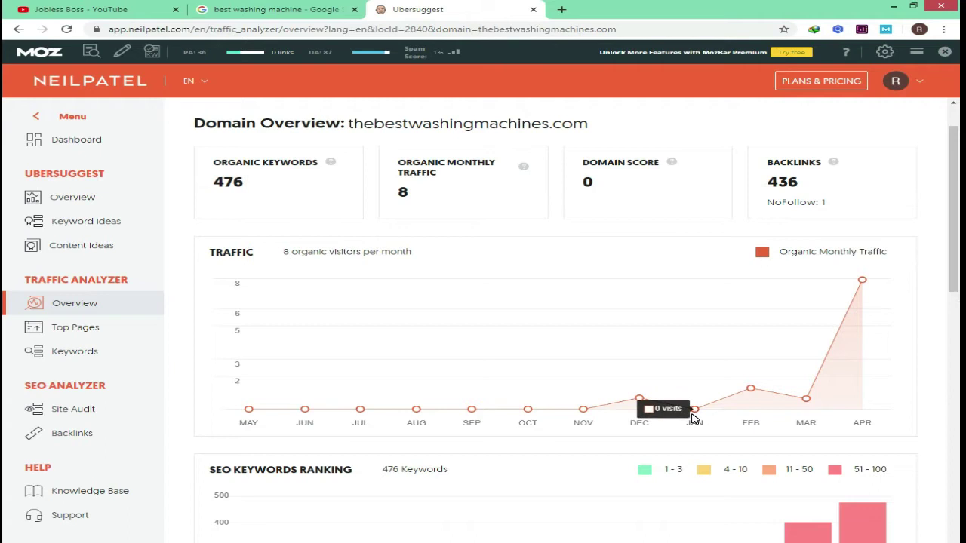
mouse_move(742, 402)
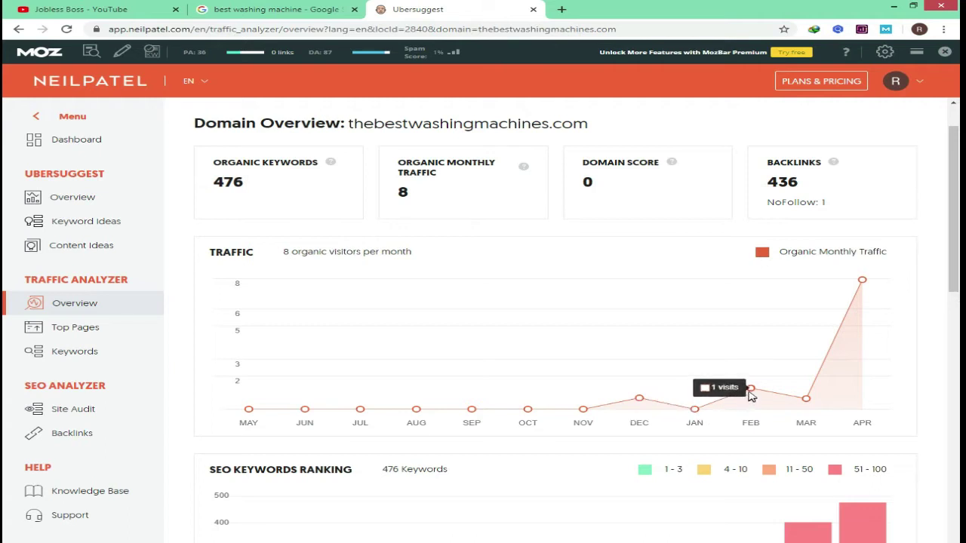
mouse_move(812, 402)
mouse_move(850, 293)
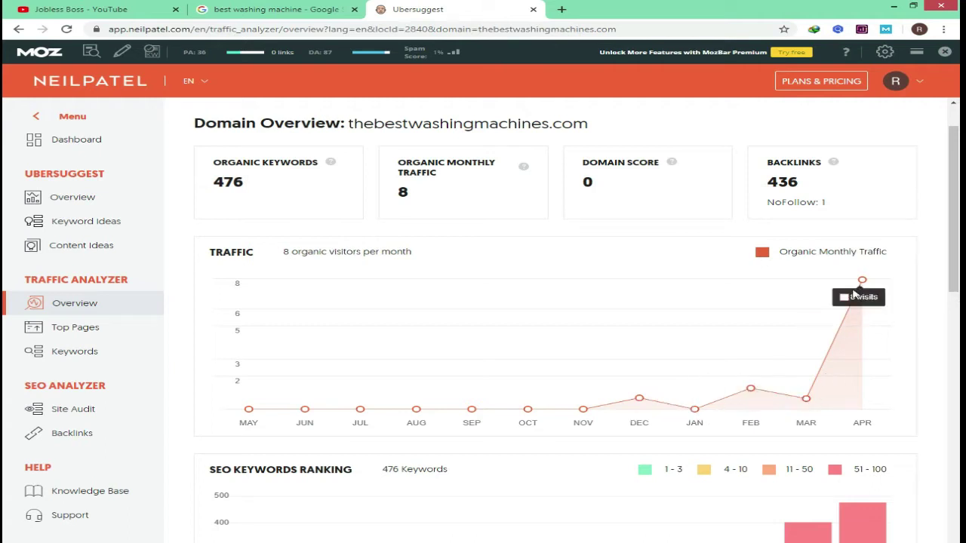
Examine the domain's SEO keywords ranking chart, comparing July's and April's keyword positions.
scroll(866, 282, "down", 7)
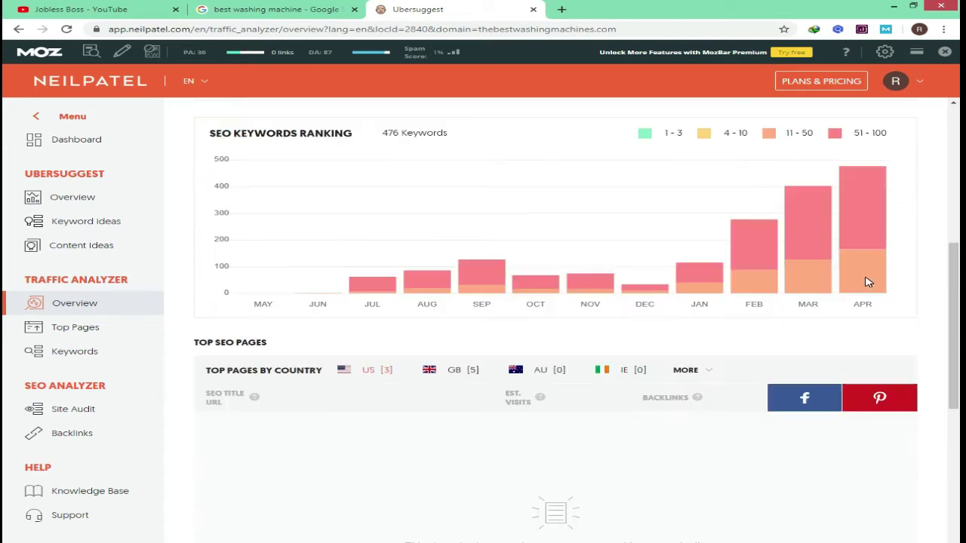
scroll(867, 280, "up", 2)
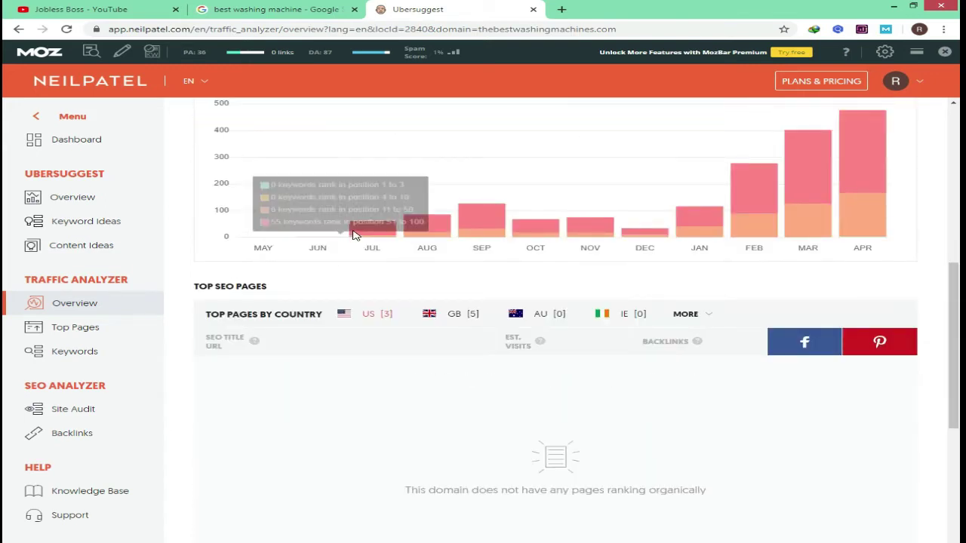
scroll(351, 234, "up", 3)
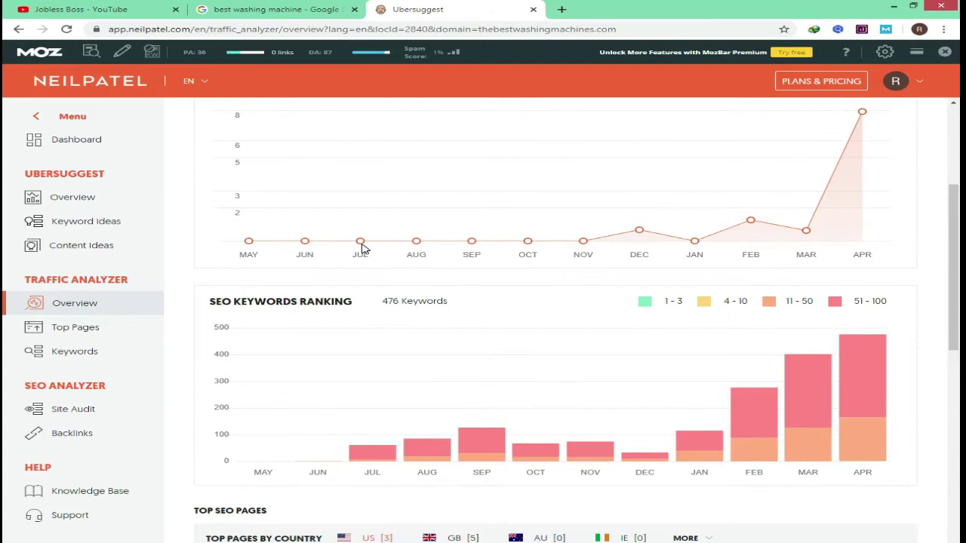
mouse_move(377, 463)
mouse_move(857, 431)
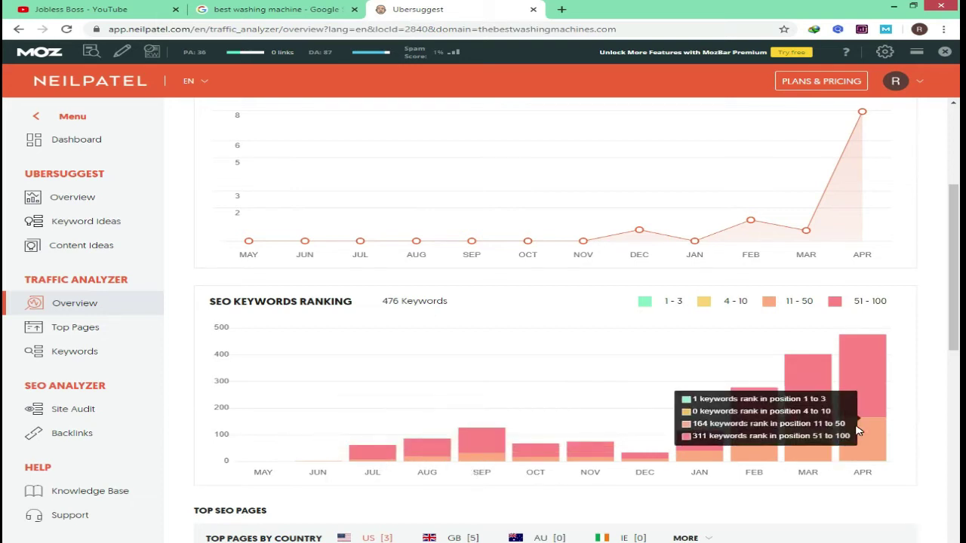
Open the full list of SEO keywords the domain ranks for and look through their volumes and positions.
scroll(858, 431, "down", 7)
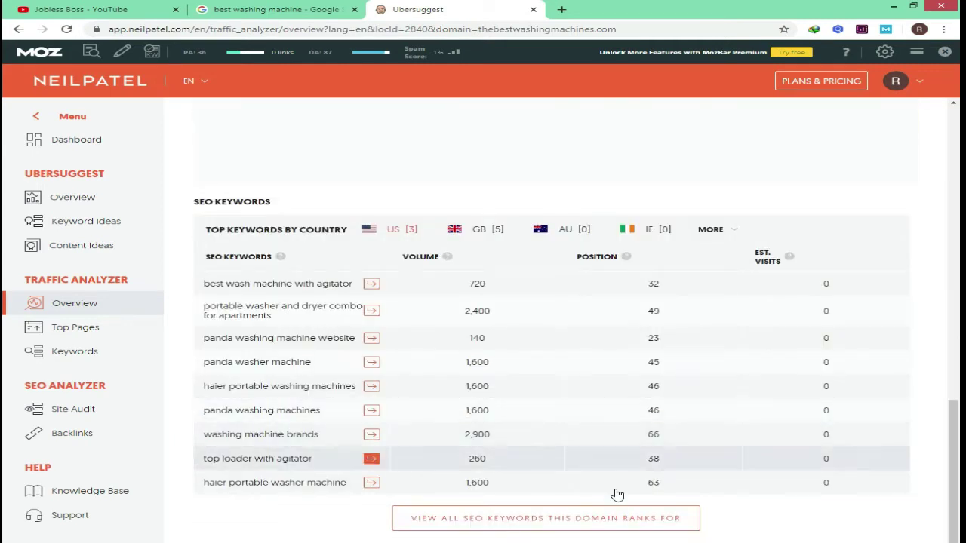
left_click(535, 524)
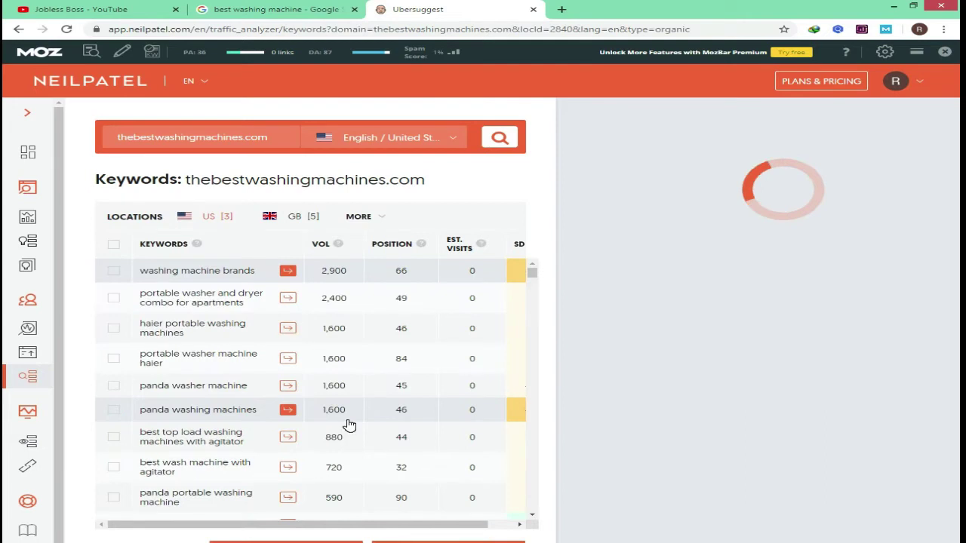
scroll(349, 423, "down", 5)
scroll(350, 423, "down", 15)
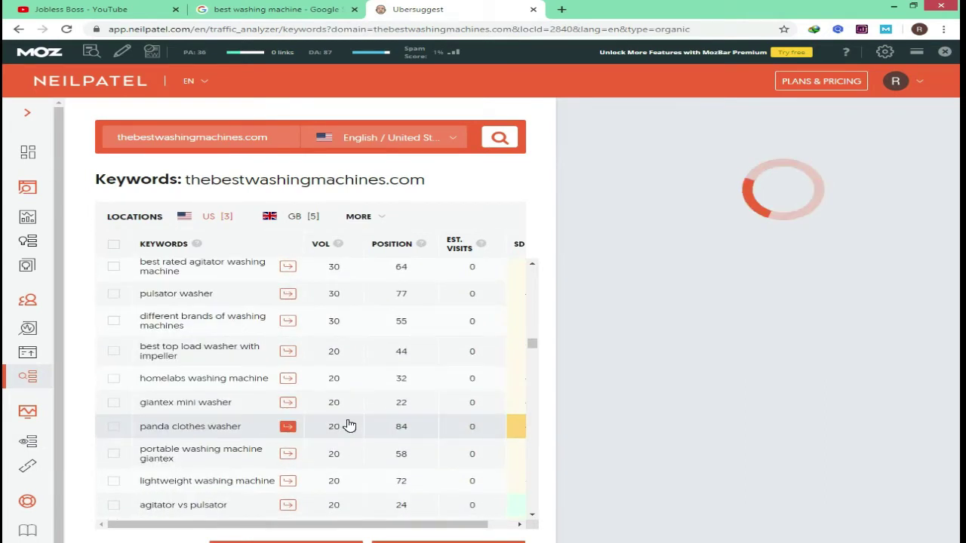
Look through the domain's ranking keywords down to the locked entries and back up to the highest-volume ones.
scroll(355, 407, "down", 5)
scroll(347, 388, "up", 1)
scroll(341, 389, "down", 5)
scroll(338, 387, "up", 10)
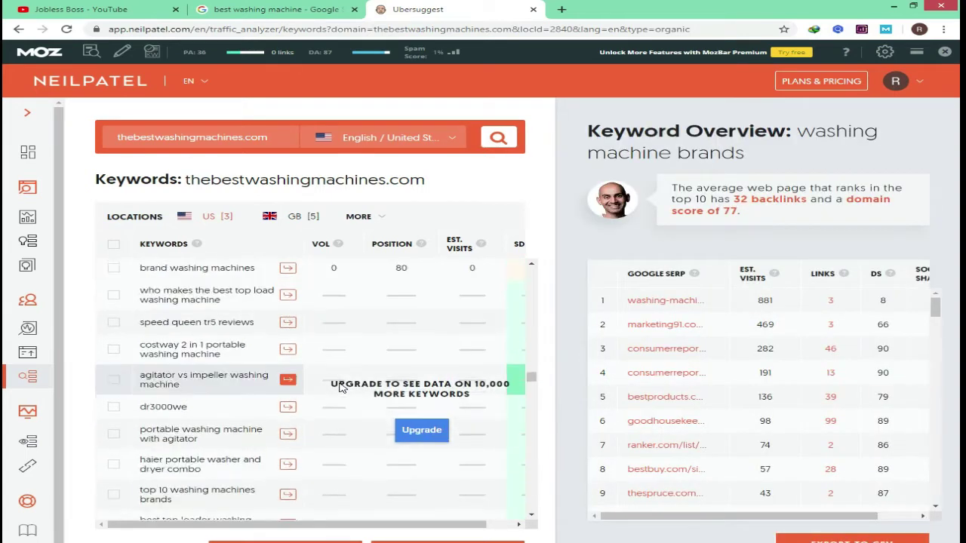
scroll(339, 388, "up", 3)
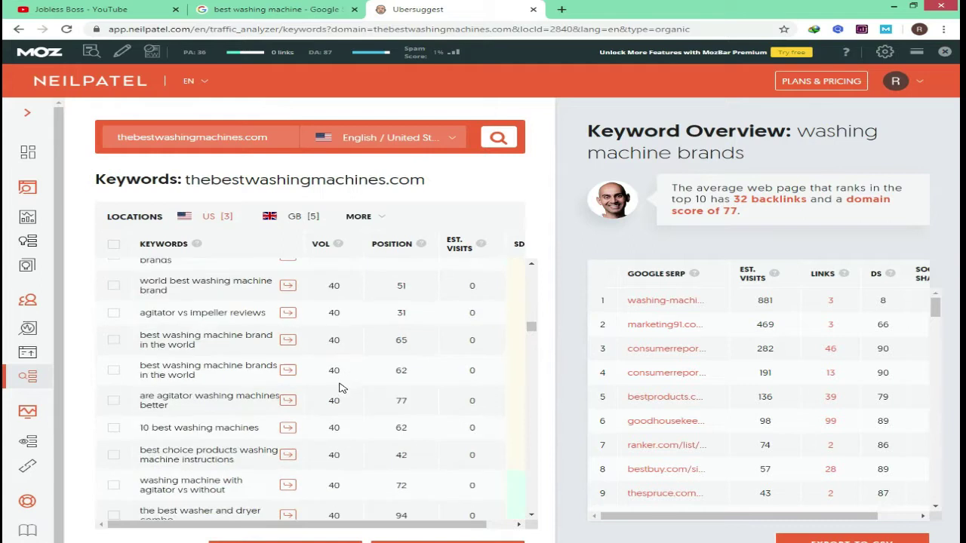
scroll(341, 389, "up", 10)
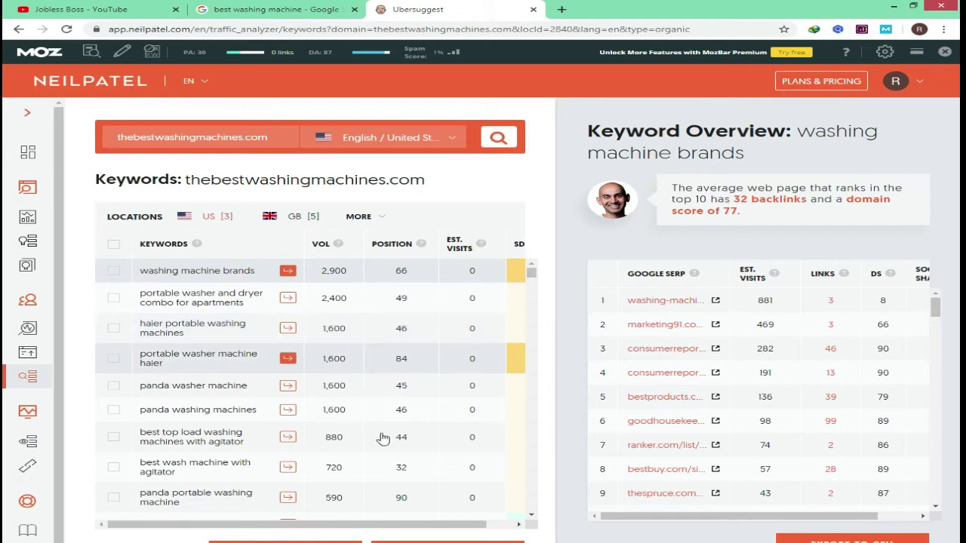
Open the keyword overview for "the best washing machine on the market" and copy that keyword.
scroll(324, 442, "down", 5)
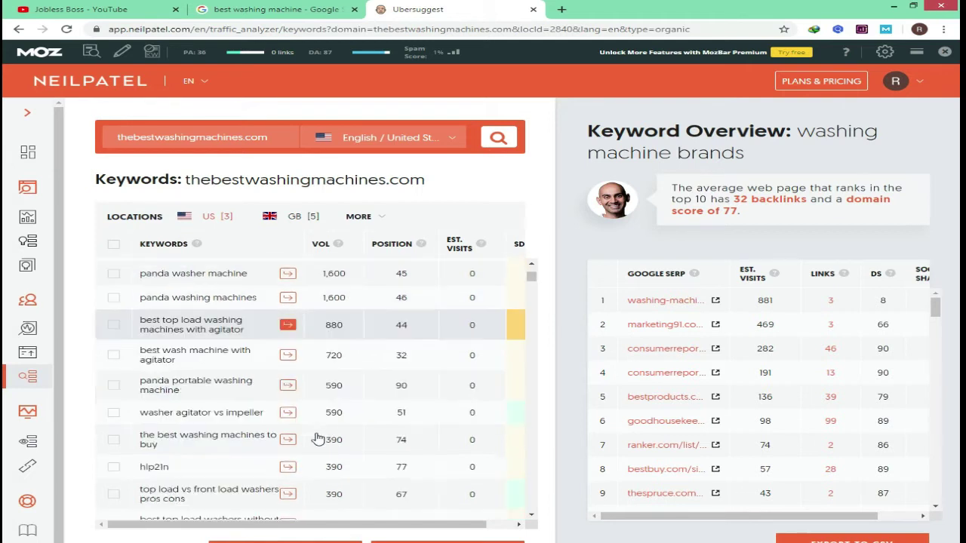
scroll(318, 438, "down", 2)
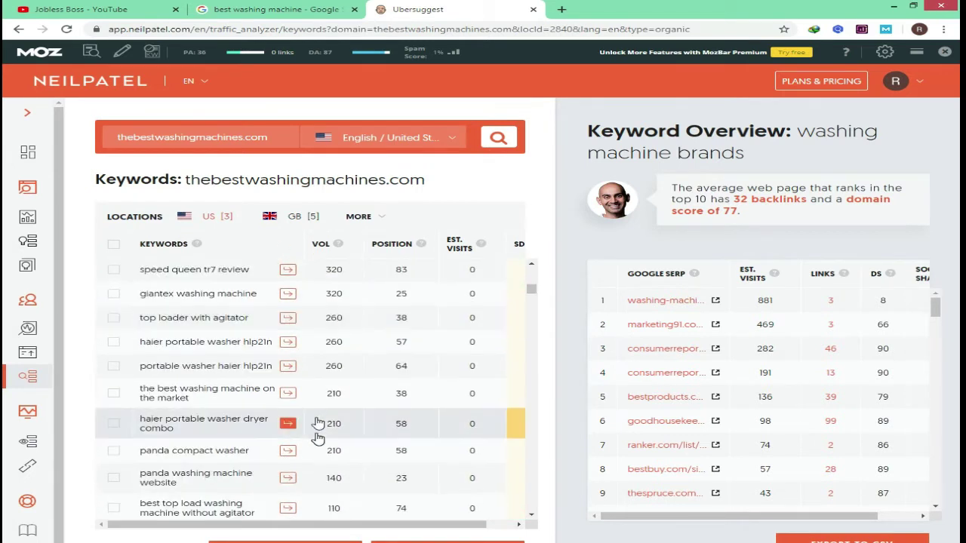
left_click(181, 397)
triple_click(181, 397)
key("ctrl+c")
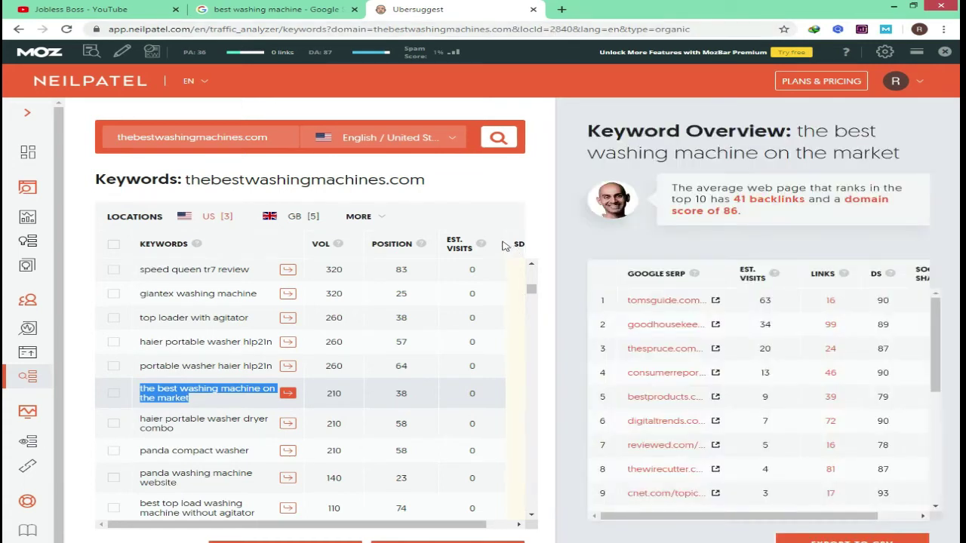
Skim the remaining ranking keywords, then search Google for "the best washing machine on the market" in a new tab.
scroll(479, 291, "down", 15)
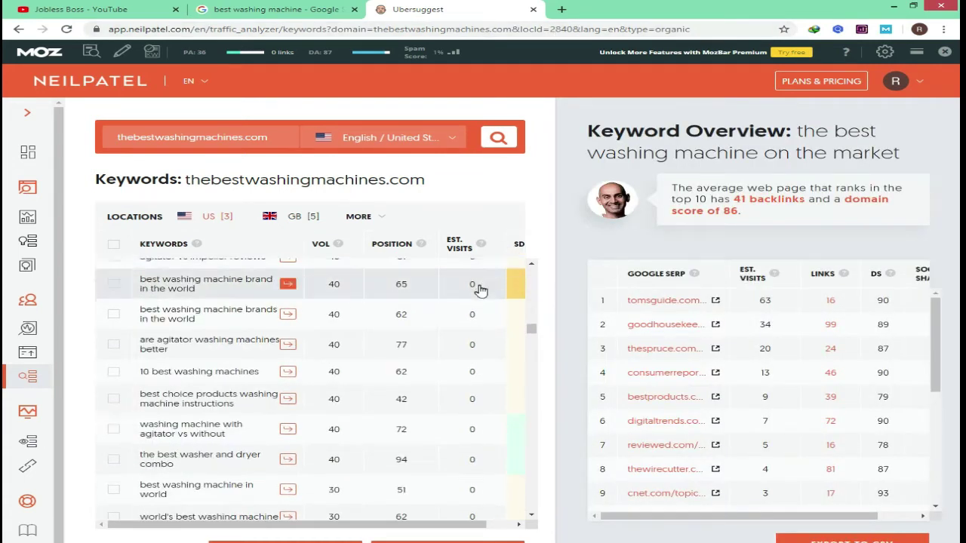
scroll(477, 290, "up", 10)
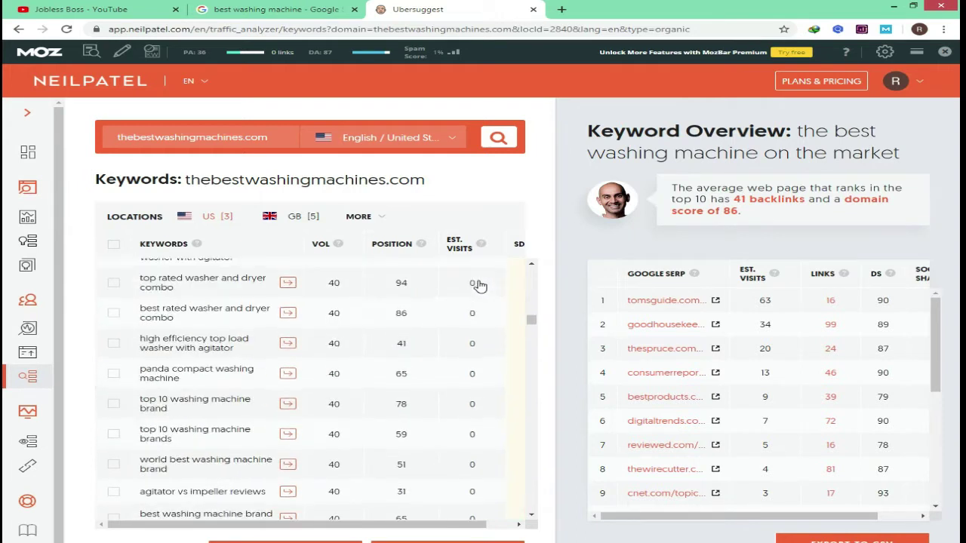
scroll(479, 285, "up", 5)
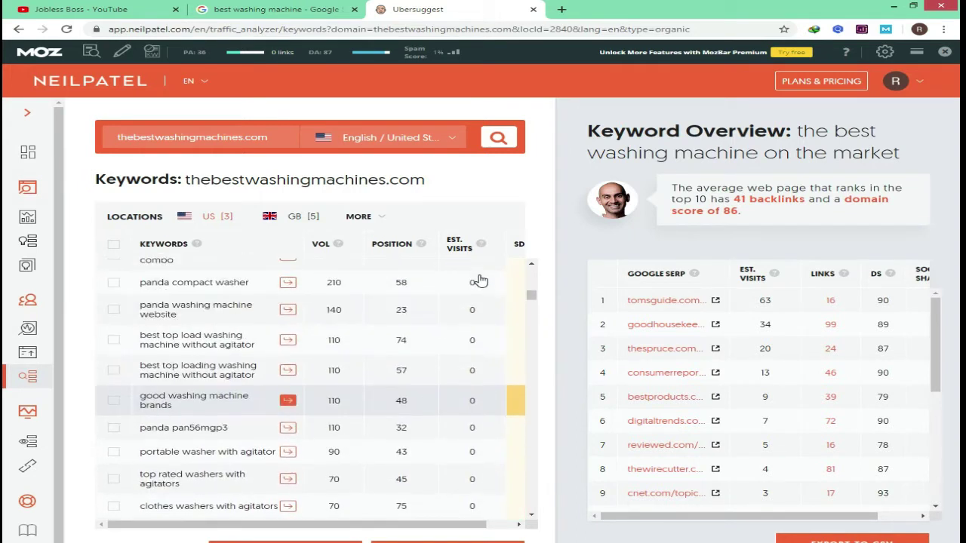
left_click(563, 9)
key("ctrl+v")
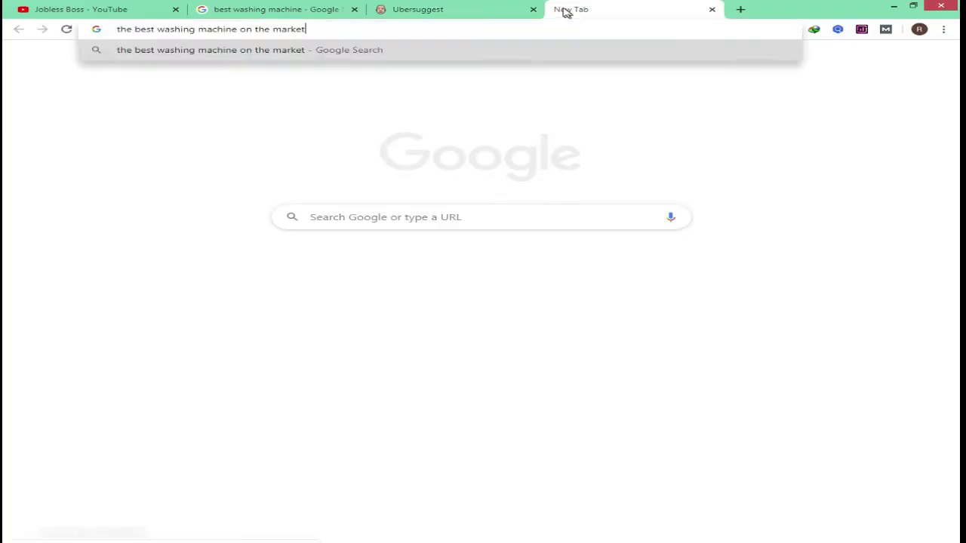
key("Return")
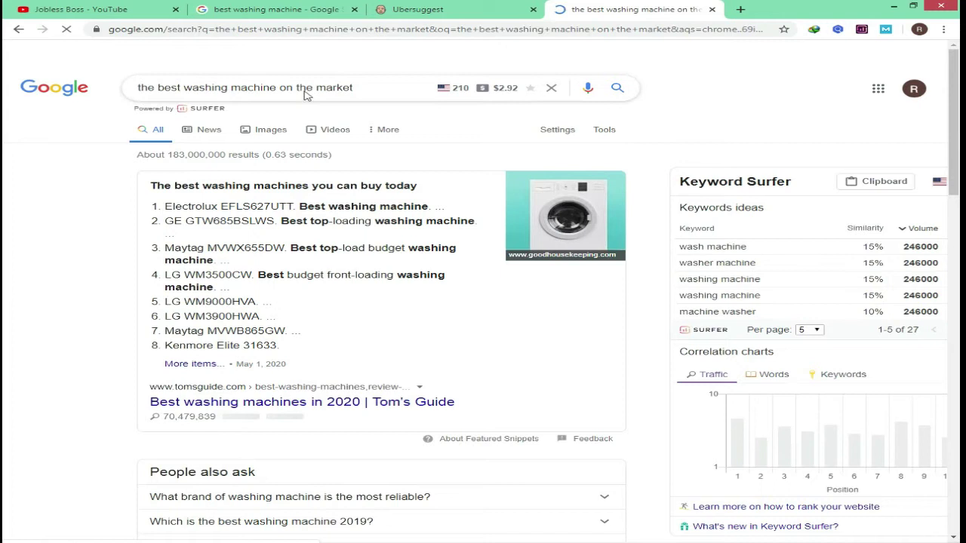
Rerun the Google search as "allintitle:the best washing machine on the market".
left_click(137, 87)
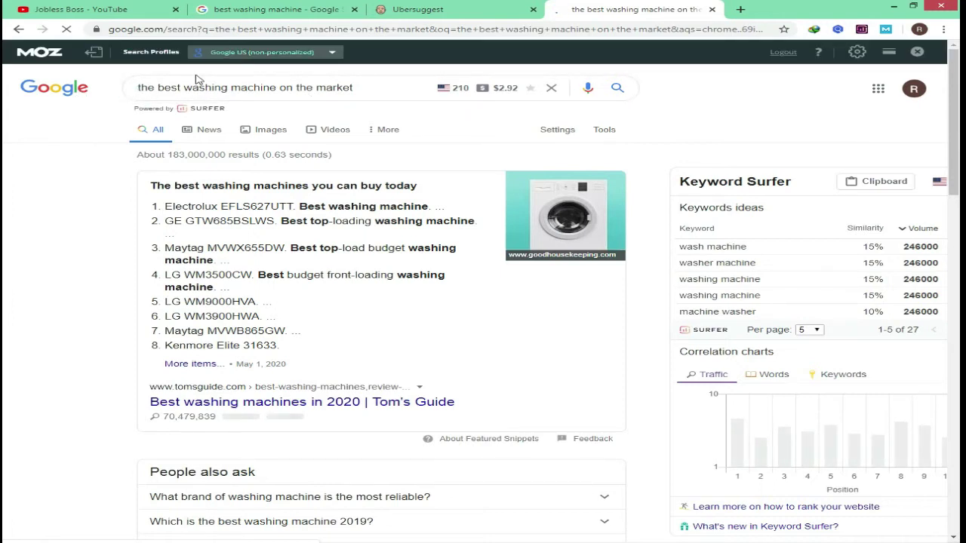
left_click(148, 88)
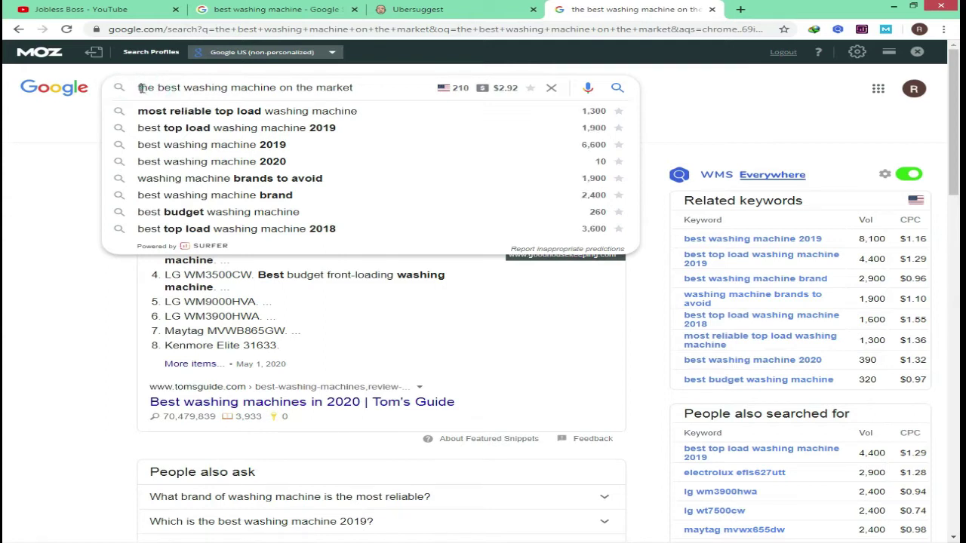
type("allint")
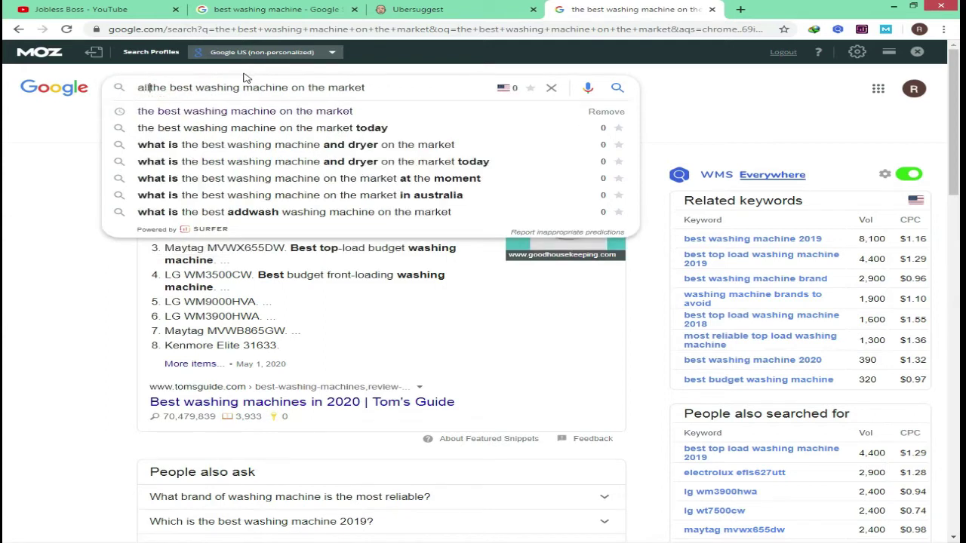
type("itle:")
key("Return")
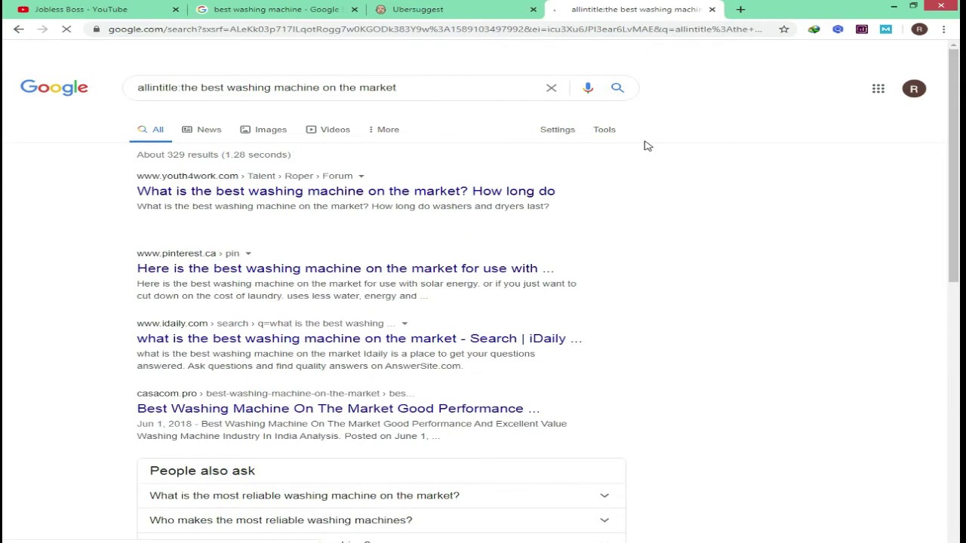
Go to page 3 of the allintitle results and check the total number of results reported there.
scroll(573, 308, "down", 5)
scroll(345, 507, "down", 2)
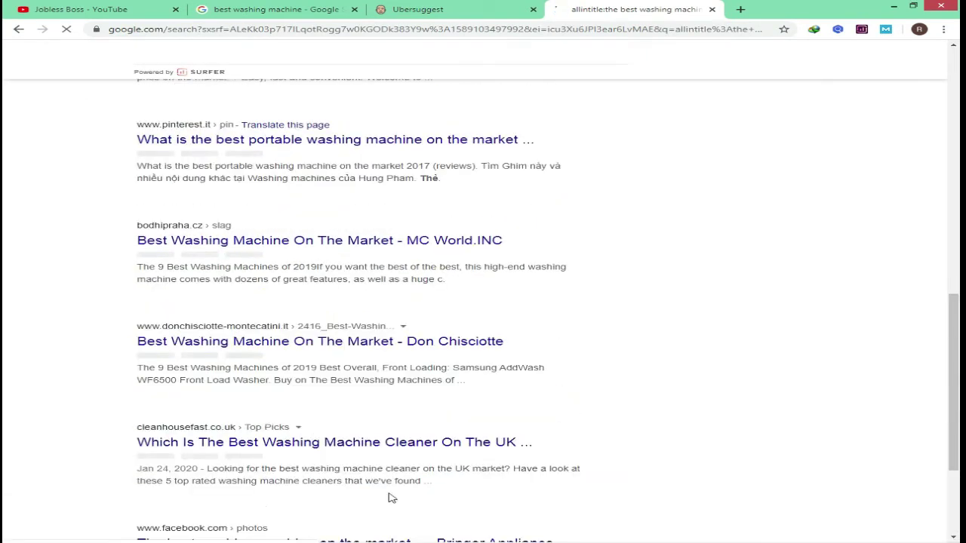
scroll(382, 508, "down", 3)
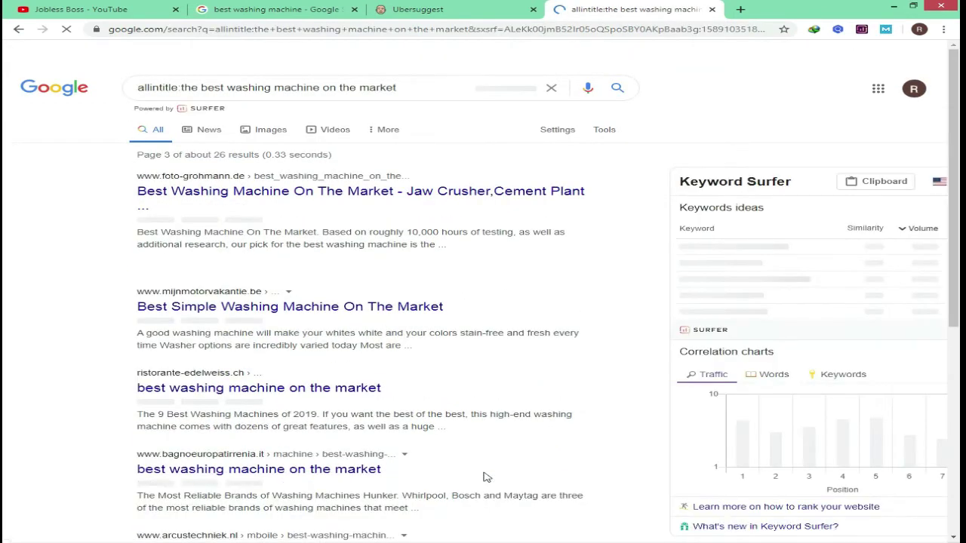
scroll(486, 477, "down", 6)
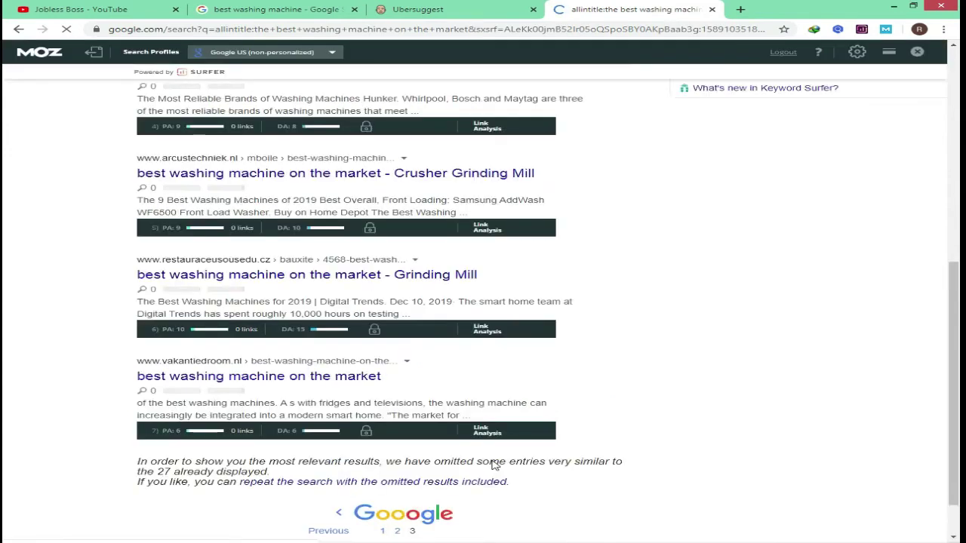
scroll(492, 461, "up", 10)
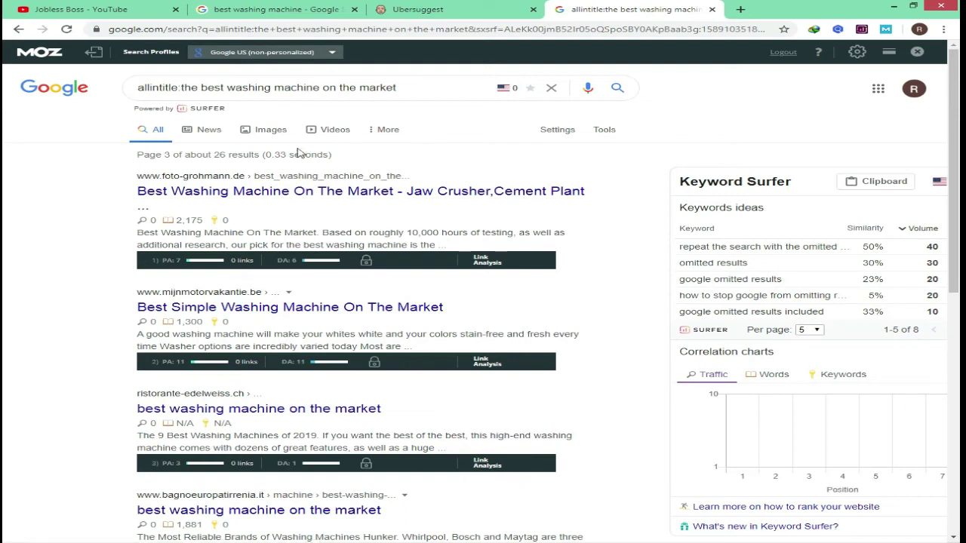
double_click(224, 152)
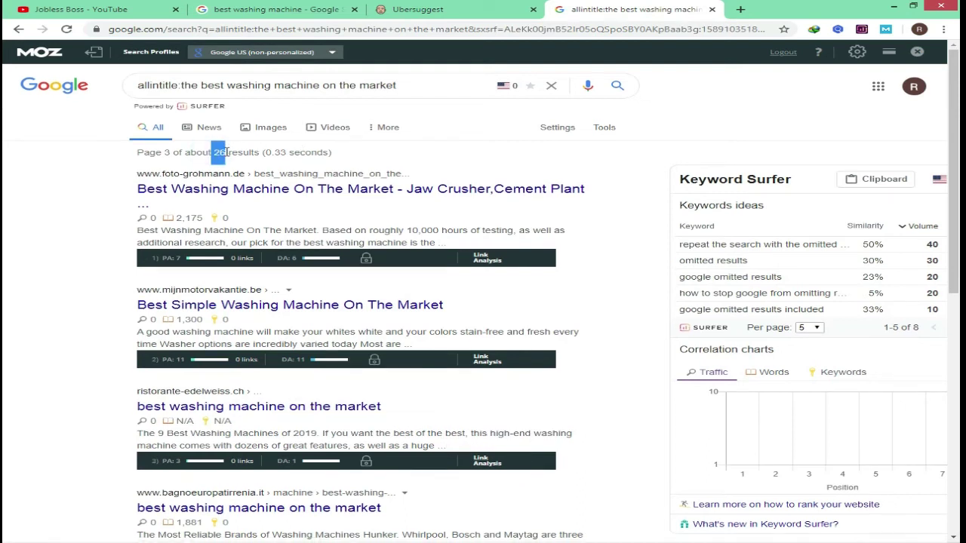
Return to page 1 of the allintitle results and examine the listed sites' titles, traffic and domain authority.
scroll(384, 481, "down", 10)
left_click(384, 477)
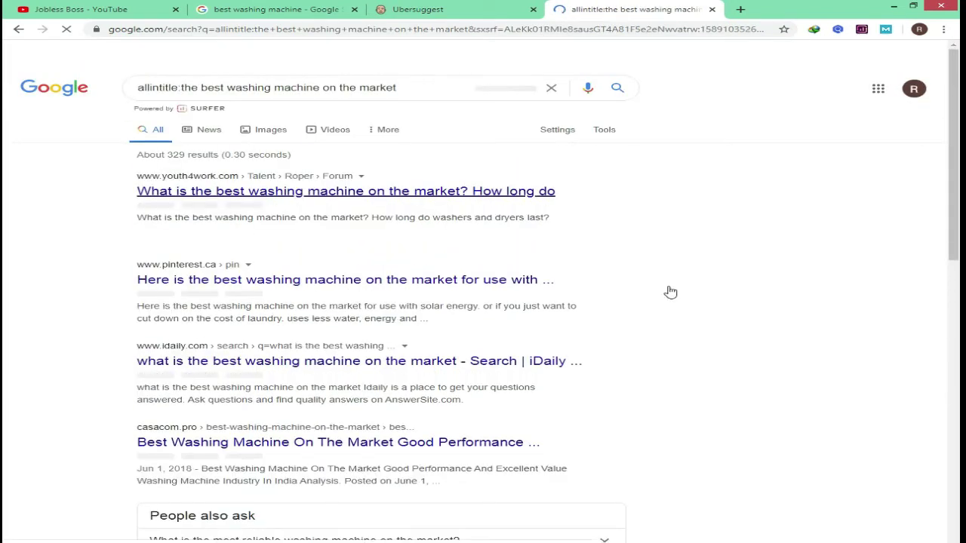
scroll(268, 249, "down", 1)
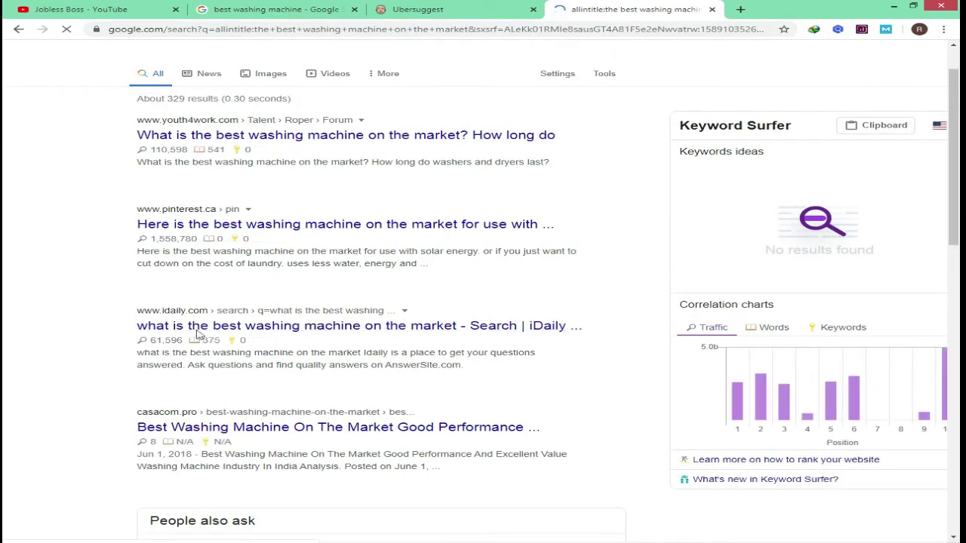
scroll(219, 332, "down", 3)
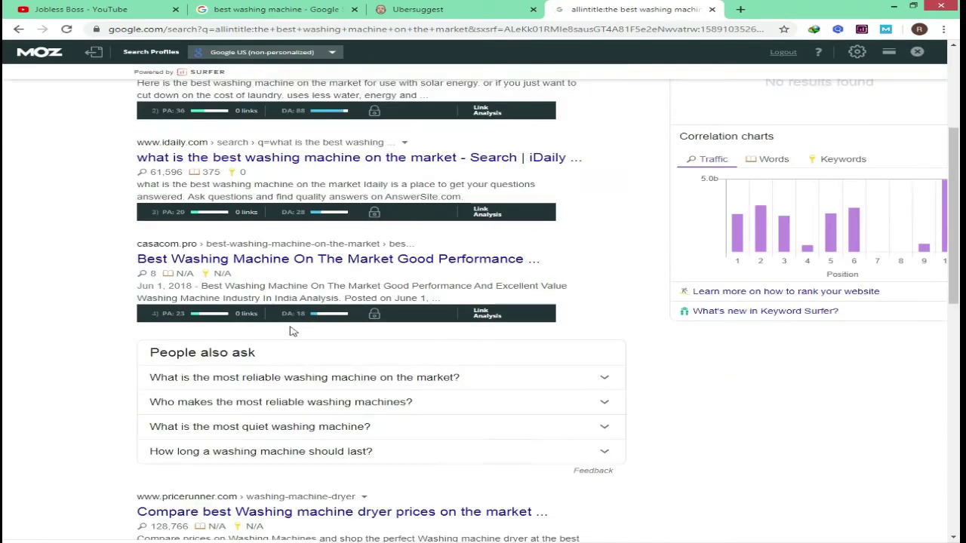
scroll(253, 295, "down", 3)
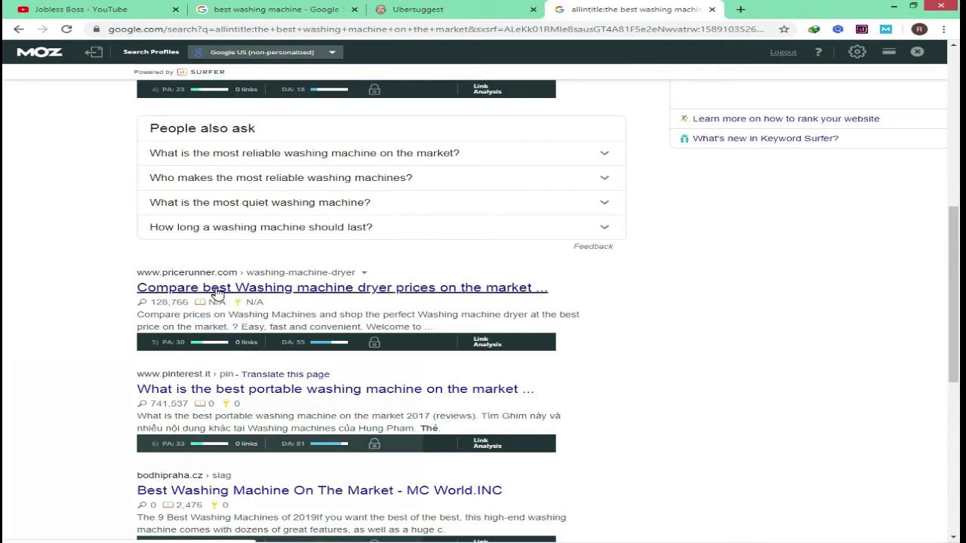
scroll(218, 295, "down", 3)
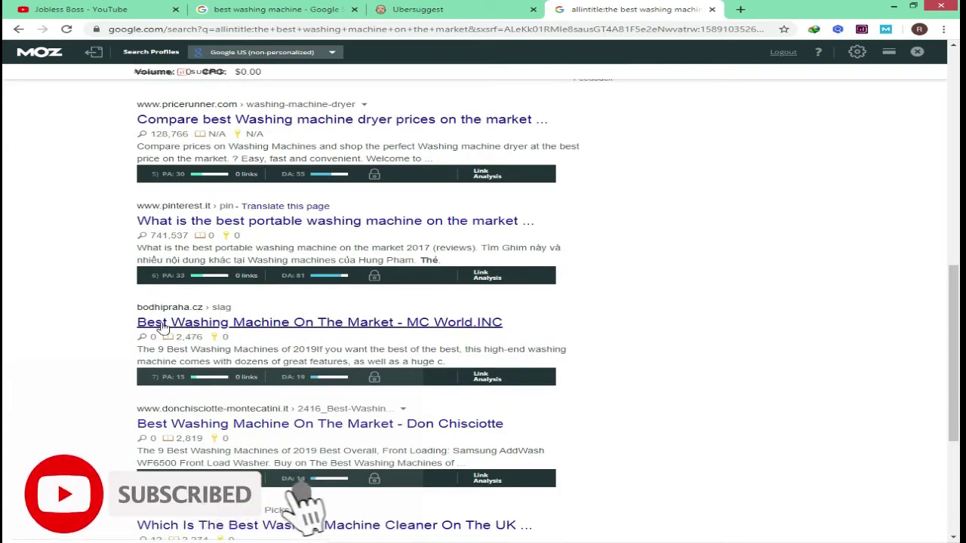
scroll(215, 347, "down", 1)
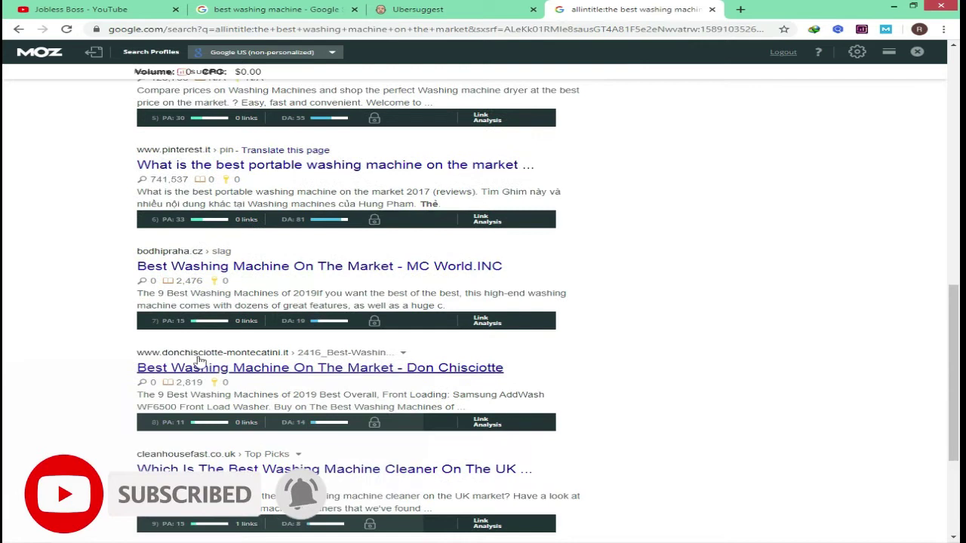
scroll(200, 361, "down", 3)
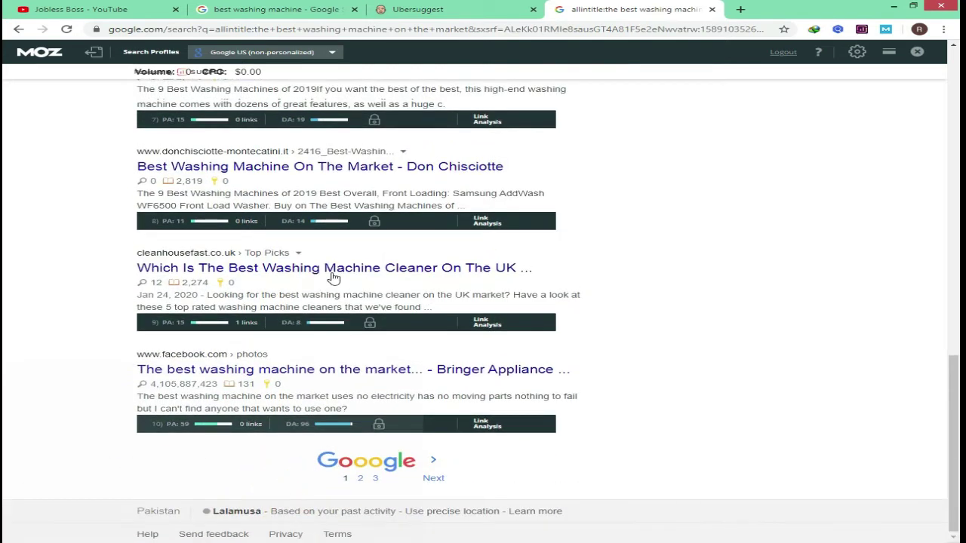
scroll(330, 276, "up", 20)
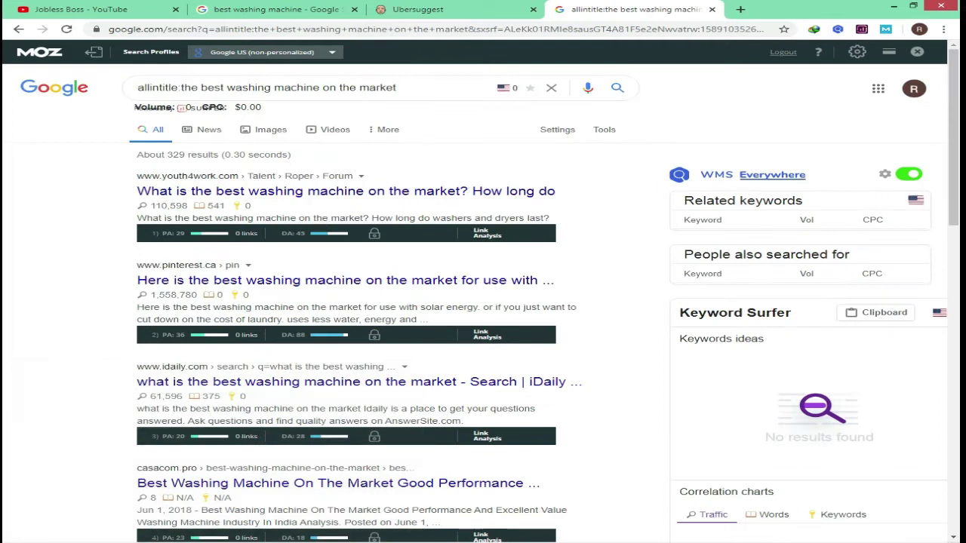
Switch to the Work folder on drive F: and open the KGR Sheet workbook from its Sheets folder.
mouse_move(177, 538)
left_click(96, 483)
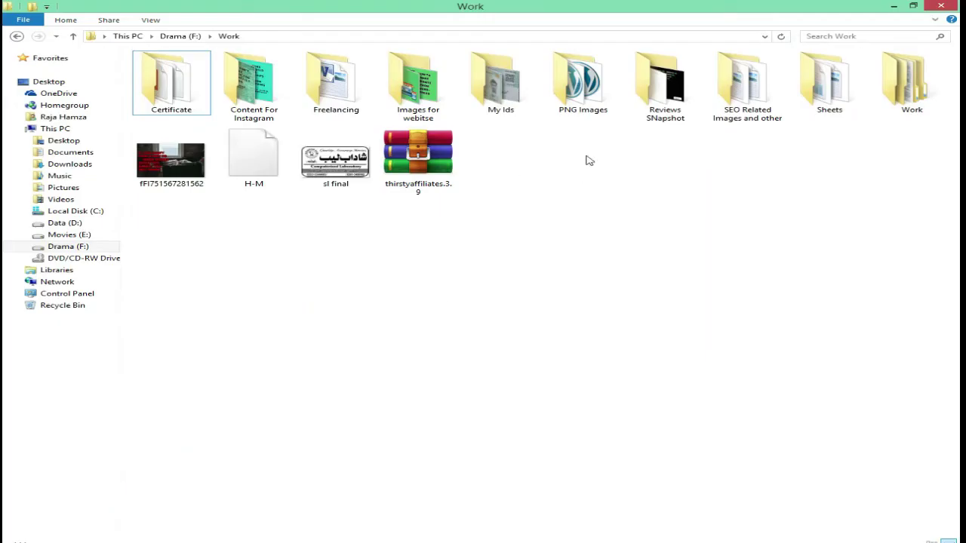
double_click(858, 108)
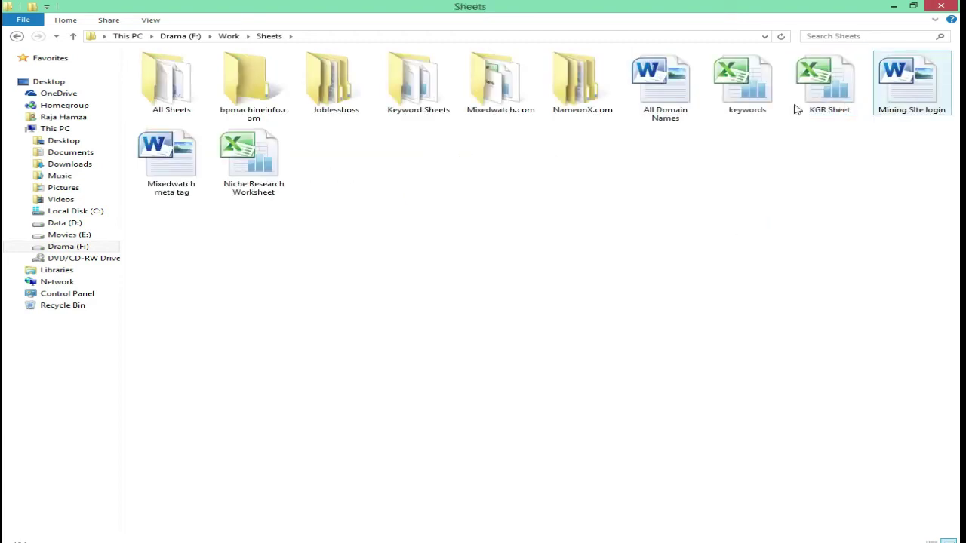
double_click(827, 113)
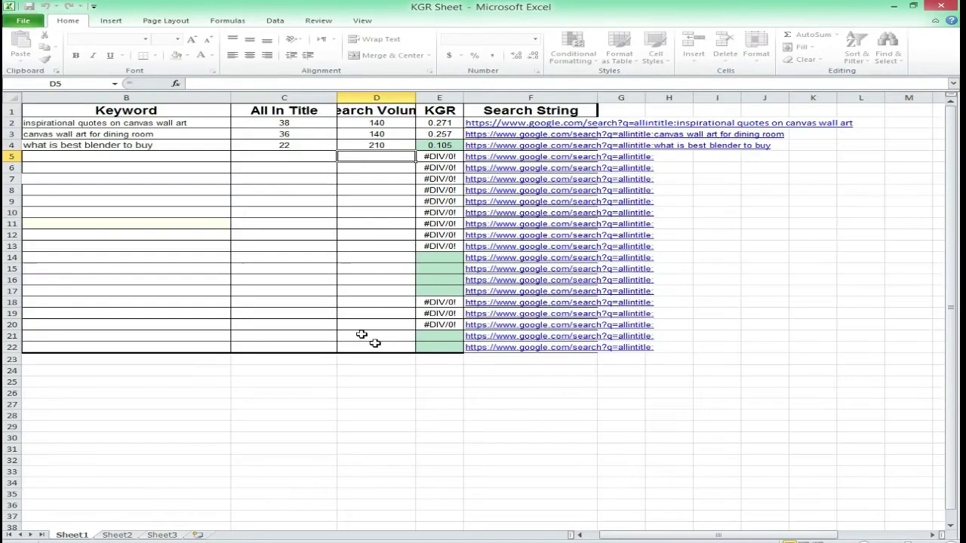
Review the Keyword column's heading and sample entries, and select the empty cell B5 below them.
left_click(150, 144)
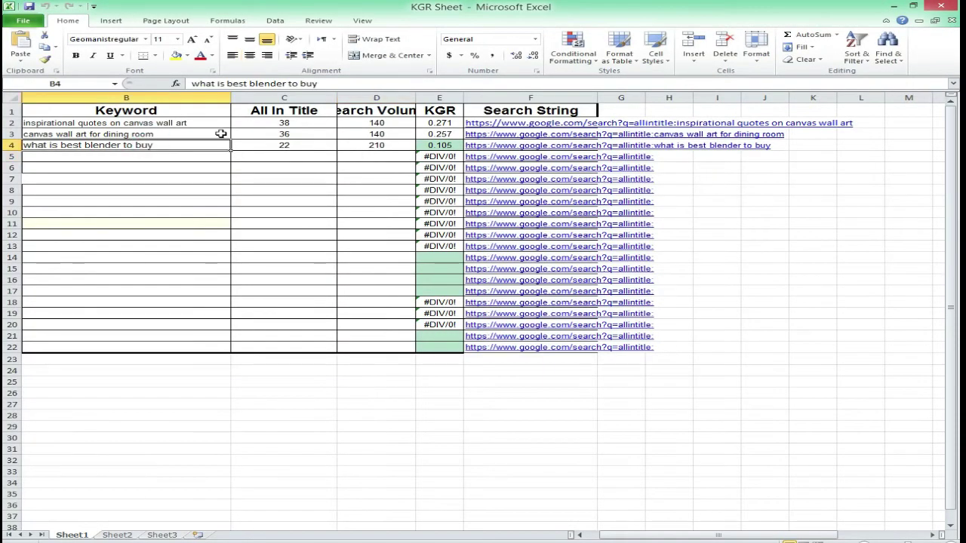
left_click(160, 111)
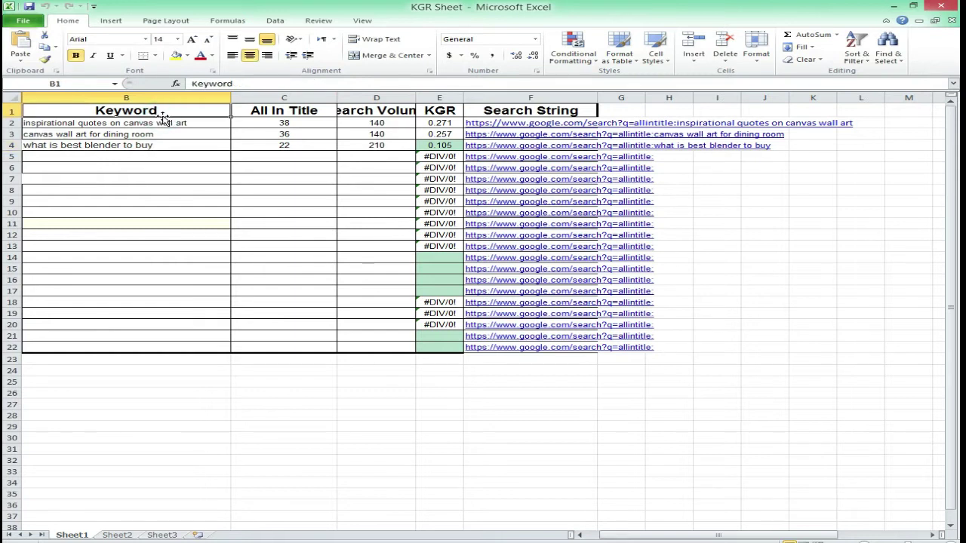
left_click(172, 134)
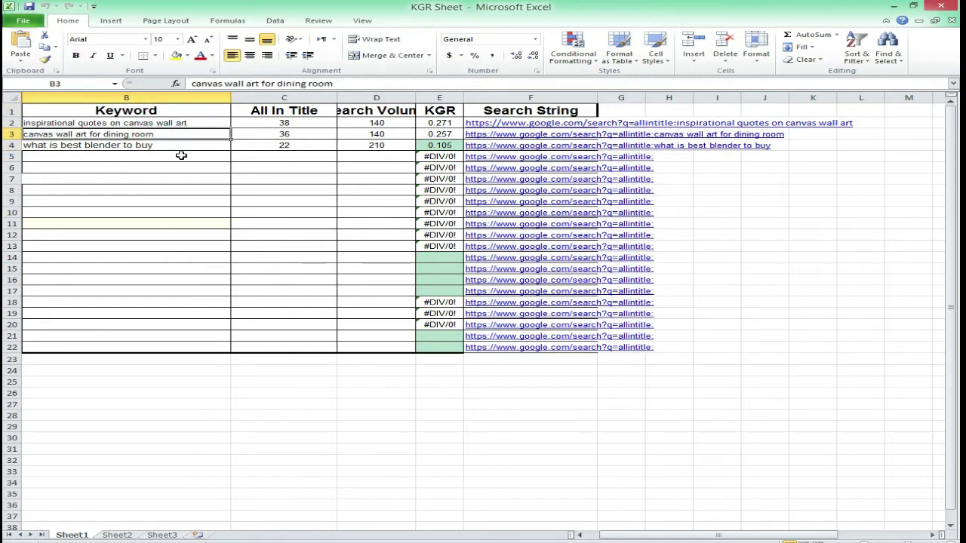
left_click(181, 155)
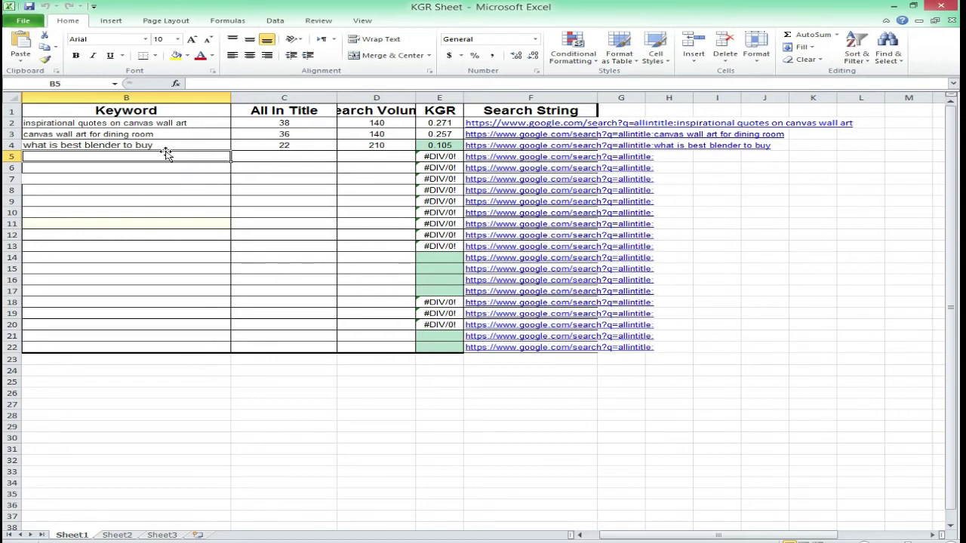
Clear the three sample keywords from cells B2 to B4 of the Keyword column.
left_click(173, 146)
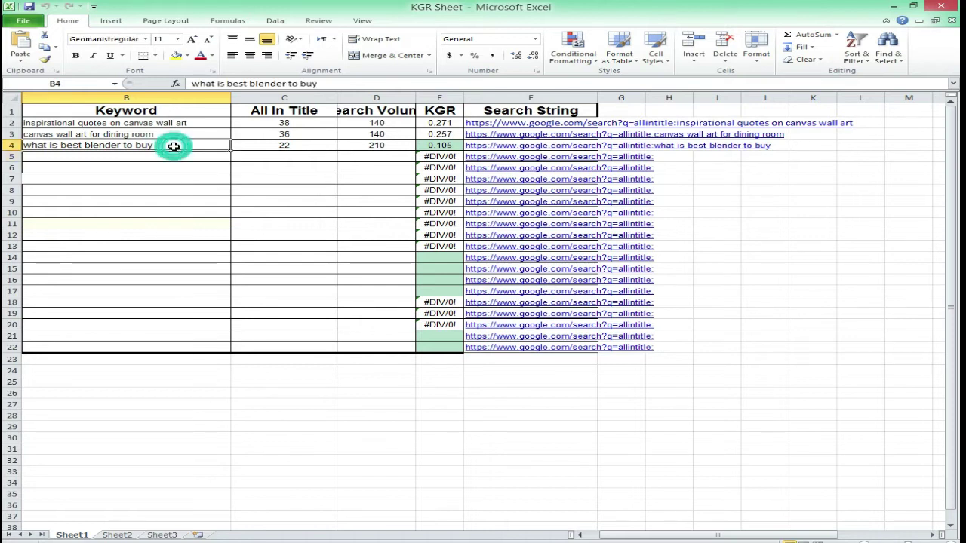
key("Delete")
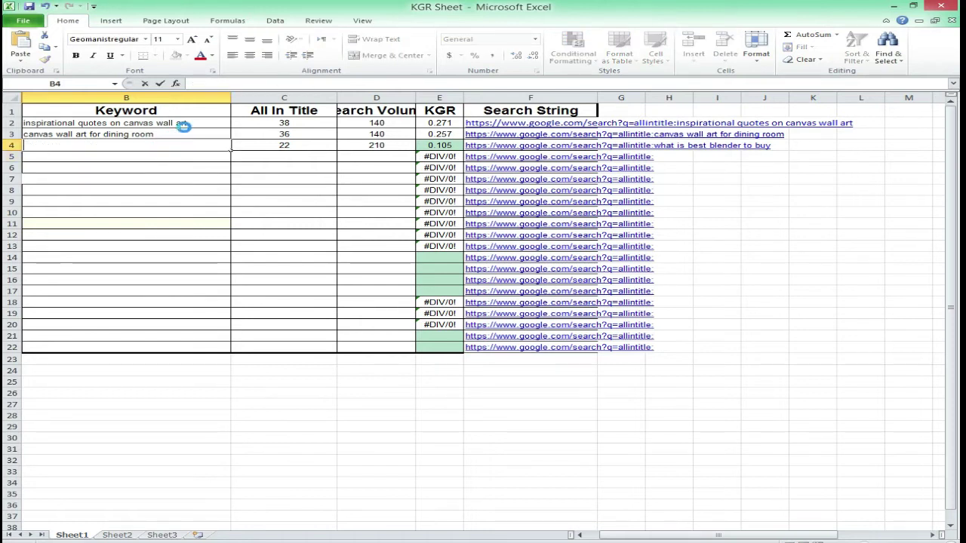
left_click(186, 134)
key("BackSpace")
left_click(190, 123)
key("Delete")
Clear the sample values in rows 2 to 4 of the All In Title and Search Volume columns.
left_click_drag(276, 123, 299, 144)
key("Delete")
left_click(300, 155)
key("Delete")
left_click(366, 135)
key("Delete")
left_click(355, 124)
key("Delete")
left_click(364, 145)
key("Delete")
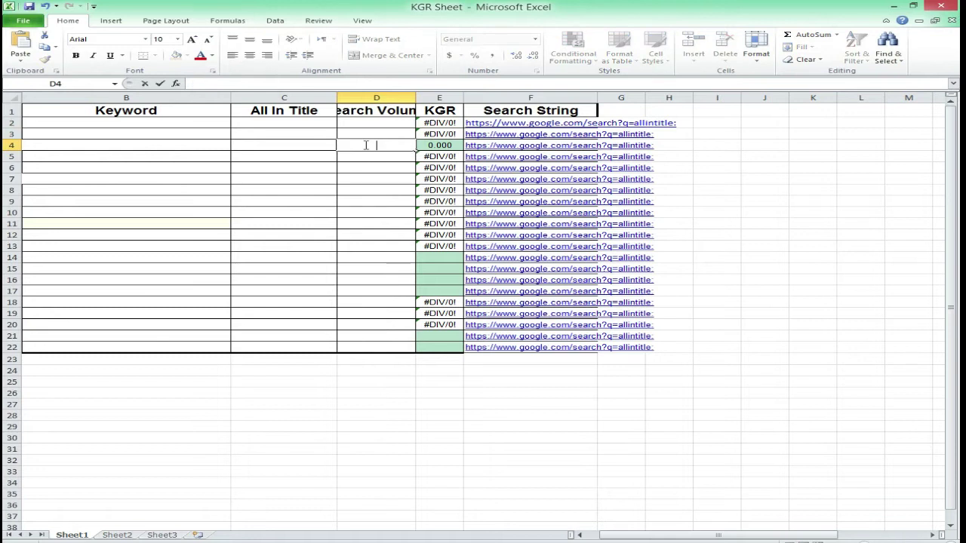
Copy "the best washing machine on the market" from the Google allintitle query into cell B2 of the KGR Sheet.
left_click(120, 123)
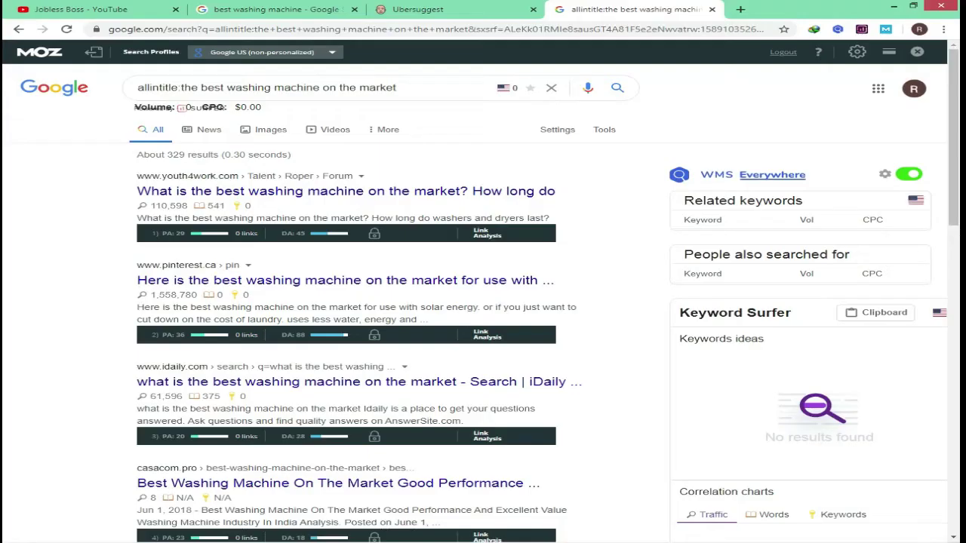
left_click_drag(410, 86, 183, 88)
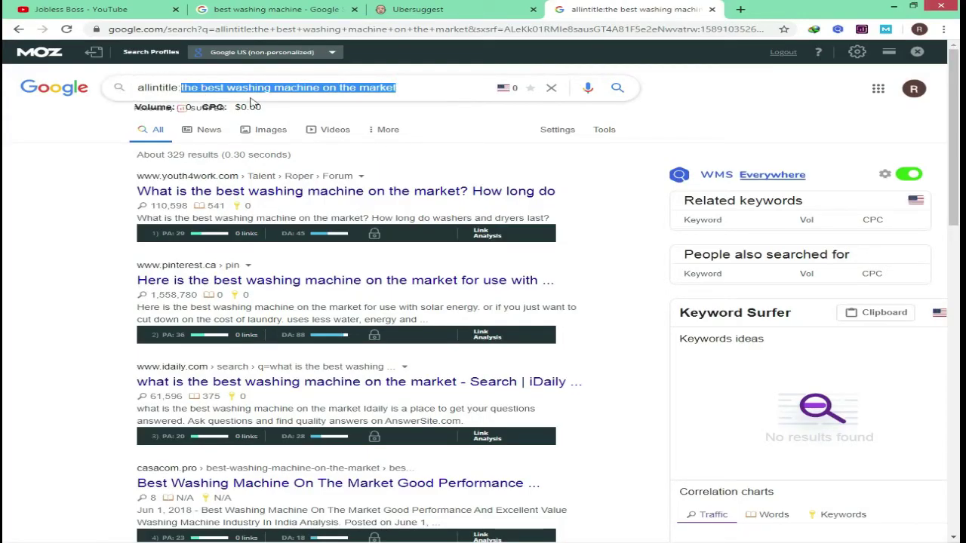
key("ctrl+c")
key("alt+Tab")
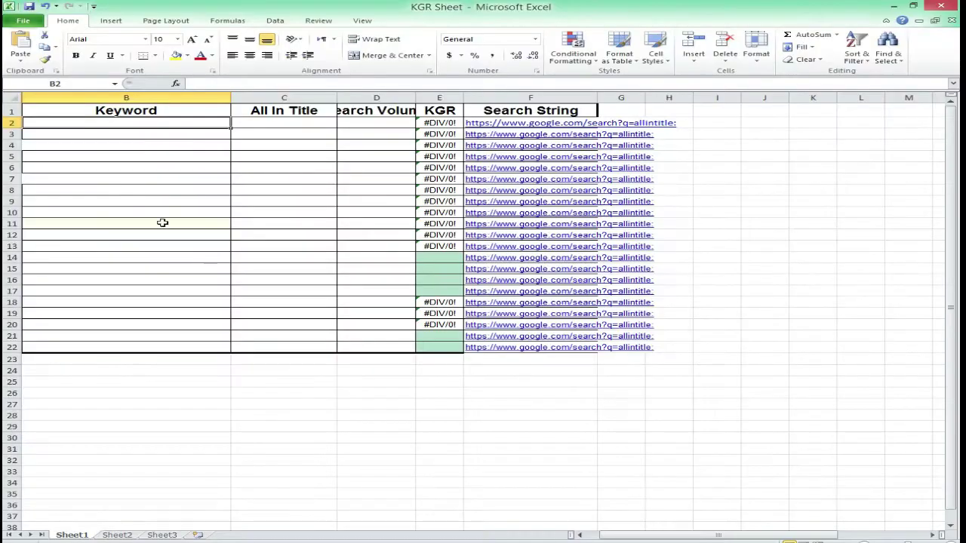
key("ctrl+v")
Check the result count on page 3 of the allintitle results and the keyword's search volume in Ubersuggest.
left_click(292, 121)
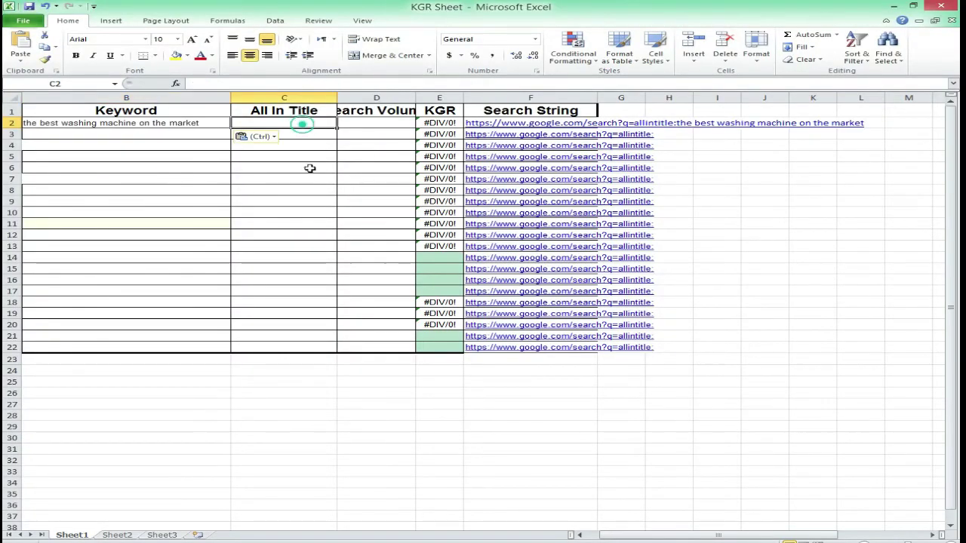
key("alt+Tab")
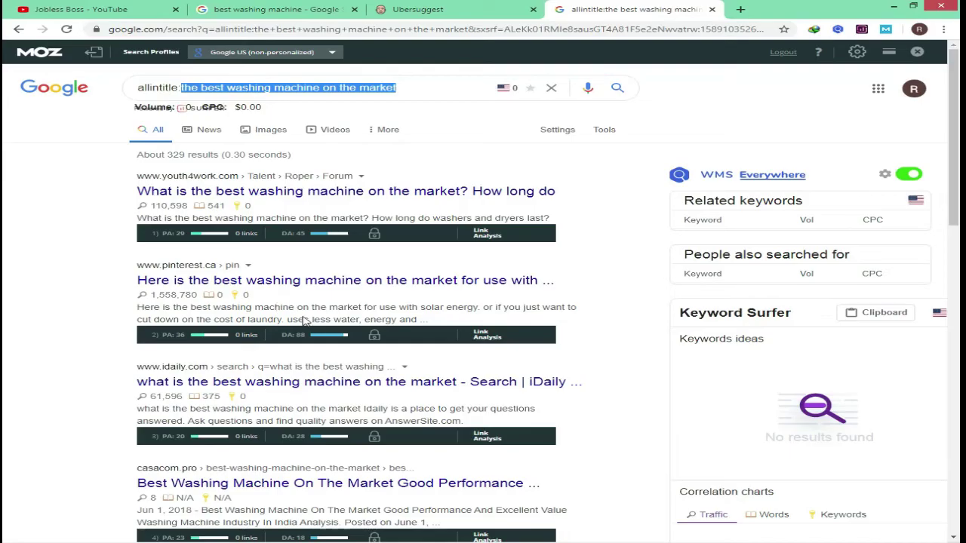
scroll(304, 321, "down", 10)
left_click(375, 475)
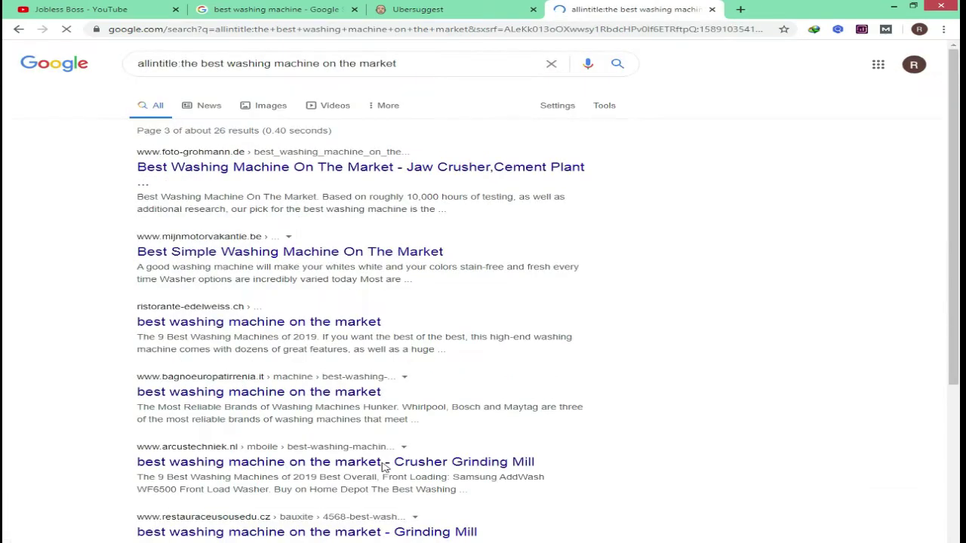
left_click(408, 9)
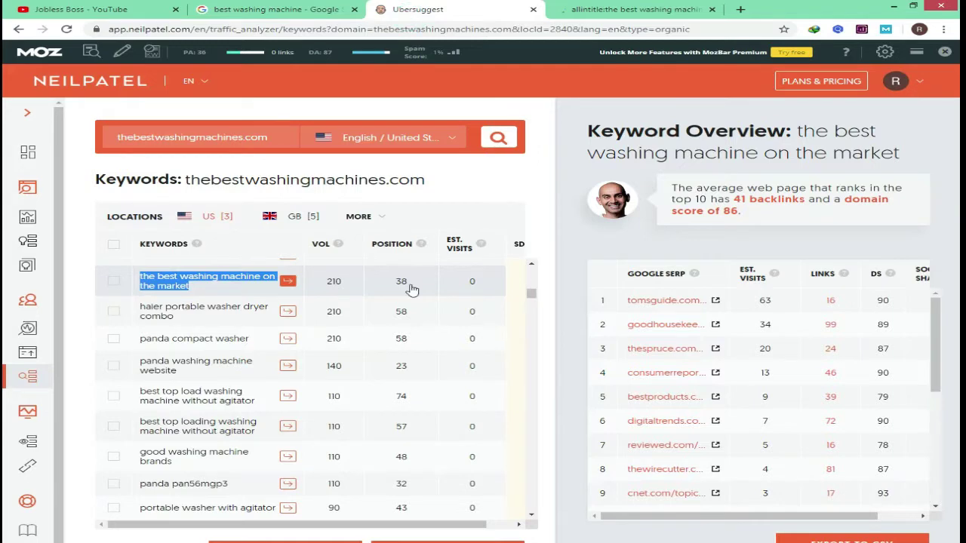
Enter 26 as All In Title and 210 as Search Volume in row 2 of the KGR Sheet.
key("alt+Tab")
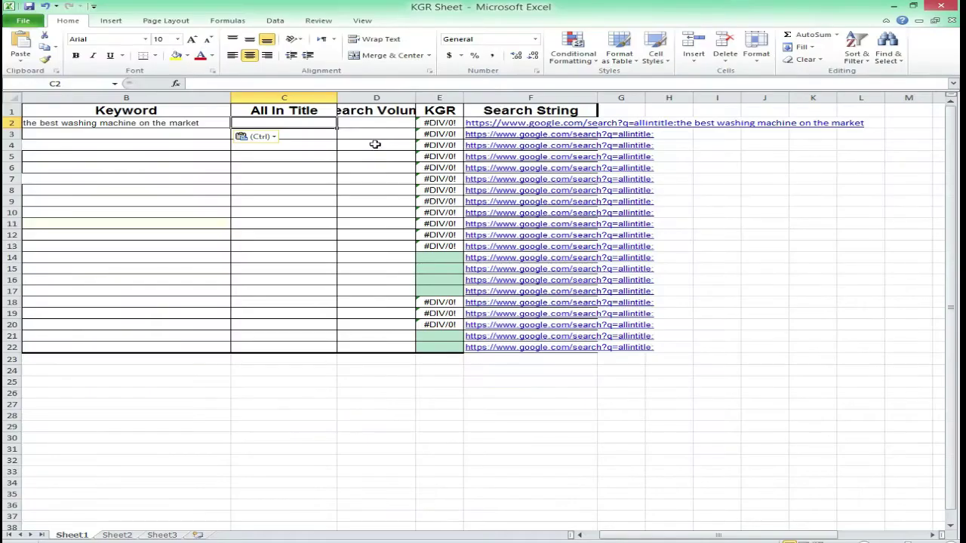
type("26")
key("Tab")
type("210")
key("Return")
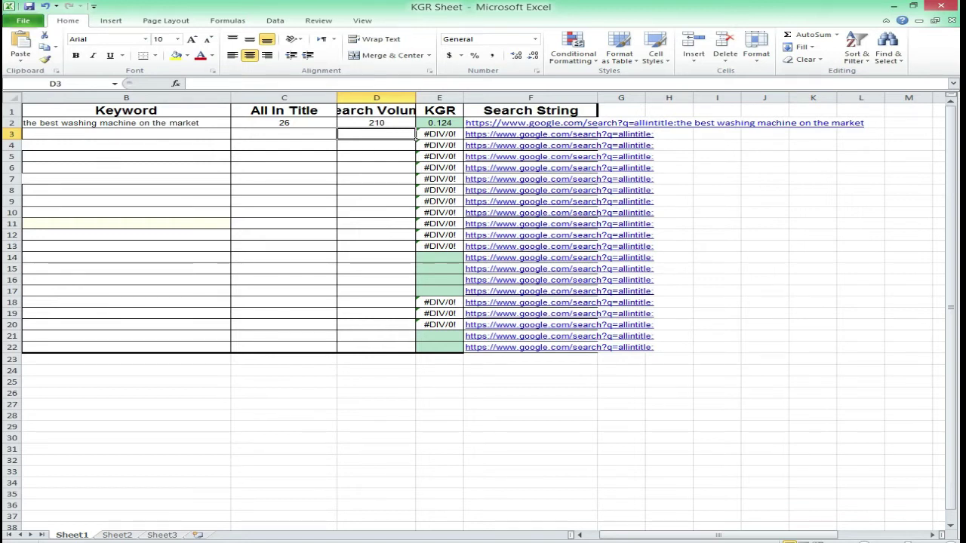
Take "best top load washing machine without agitator" from the Ubersuggest keyword list and run a Google allintitle search for it.
key("alt+Tab")
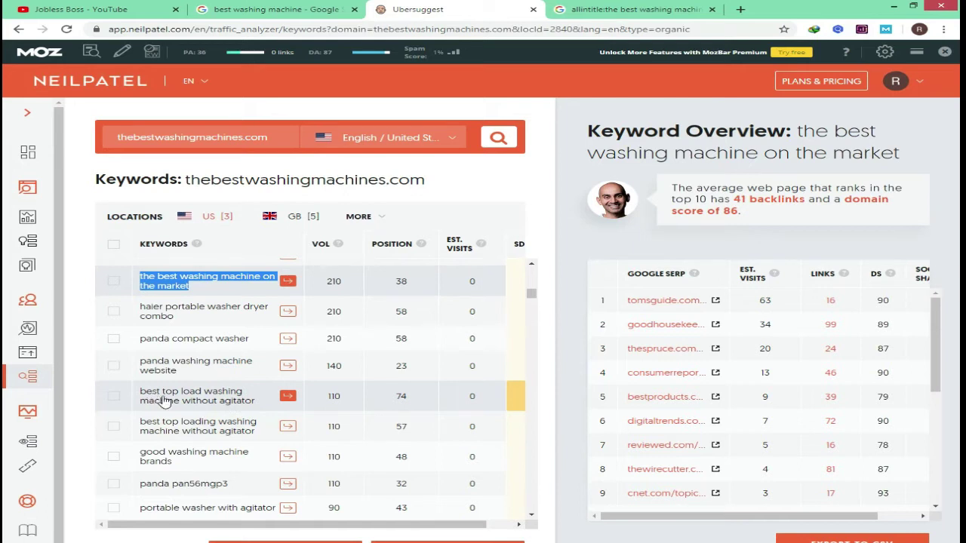
left_click_drag(263, 402, 145, 391)
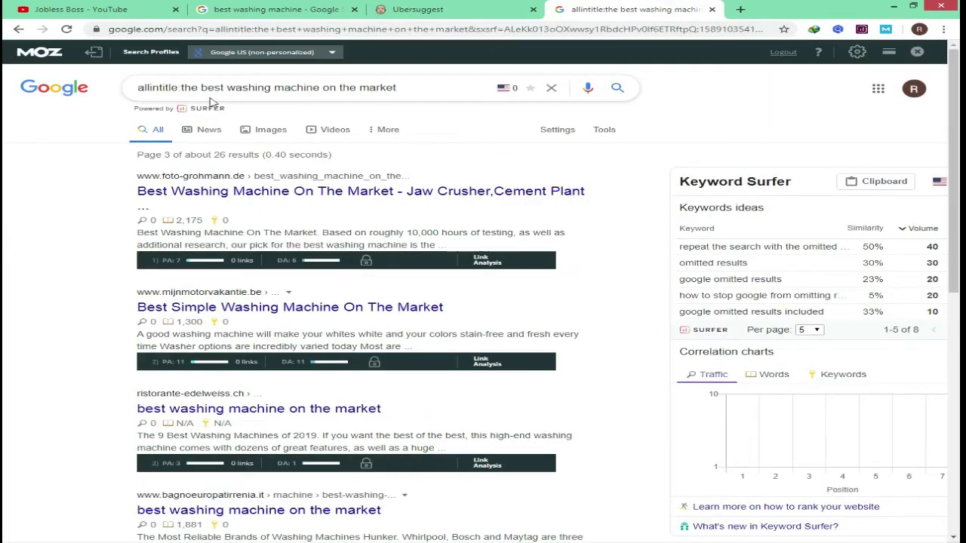
left_click_drag(182, 88, 456, 81)
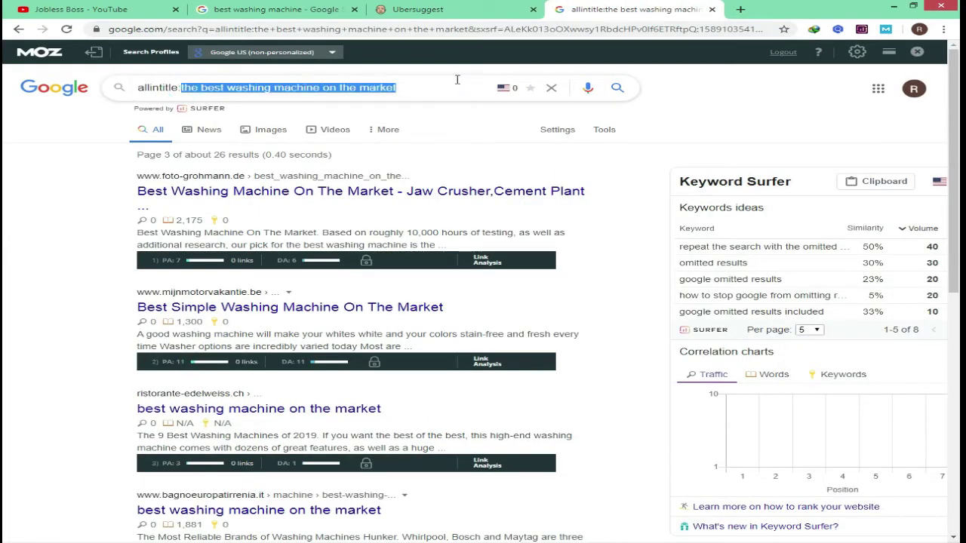
key("ctrl+v")
key("Return")
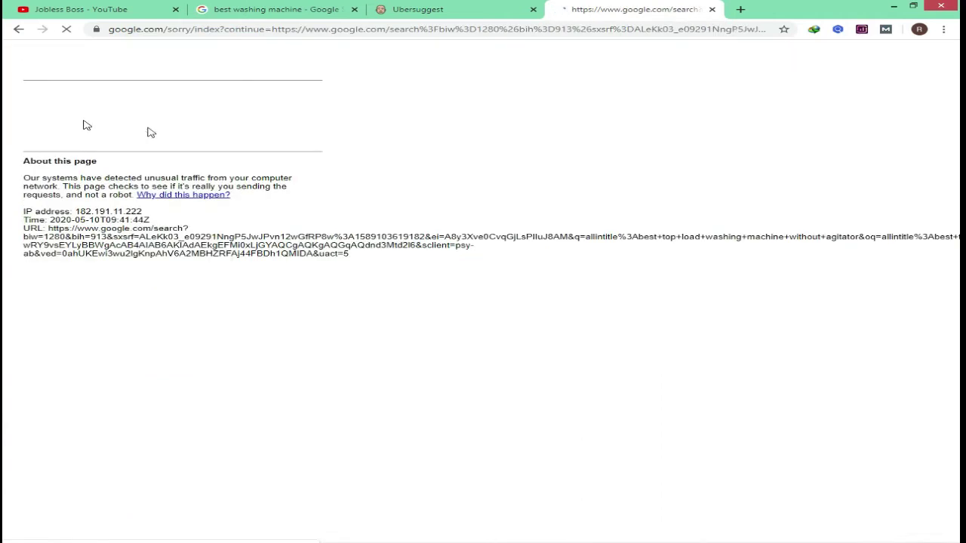
Start the "I'm not a robot" check and submit the squares showing crosswalks in the first image.
left_click(78, 117)
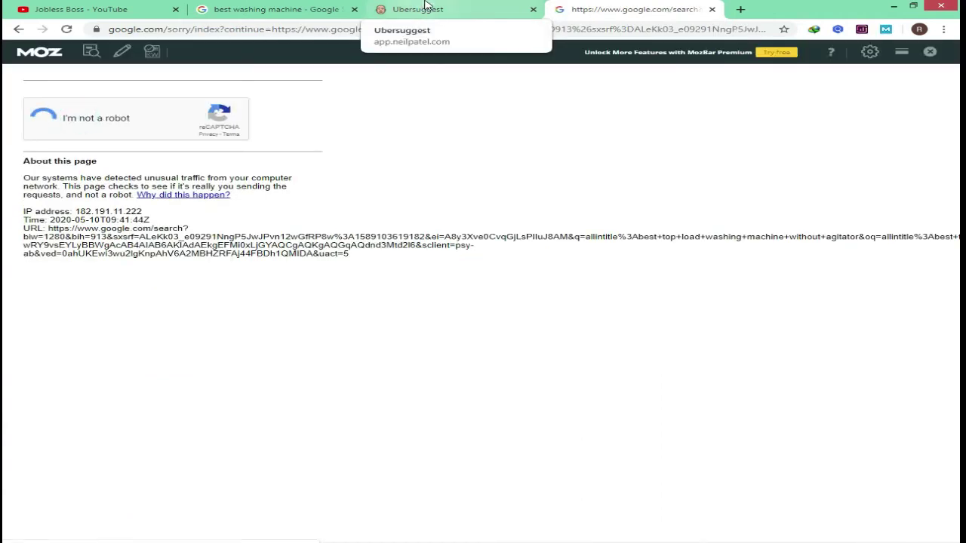
left_click(181, 320)
left_click(108, 339)
left_click(254, 336)
left_click(317, 298)
left_click(305, 379)
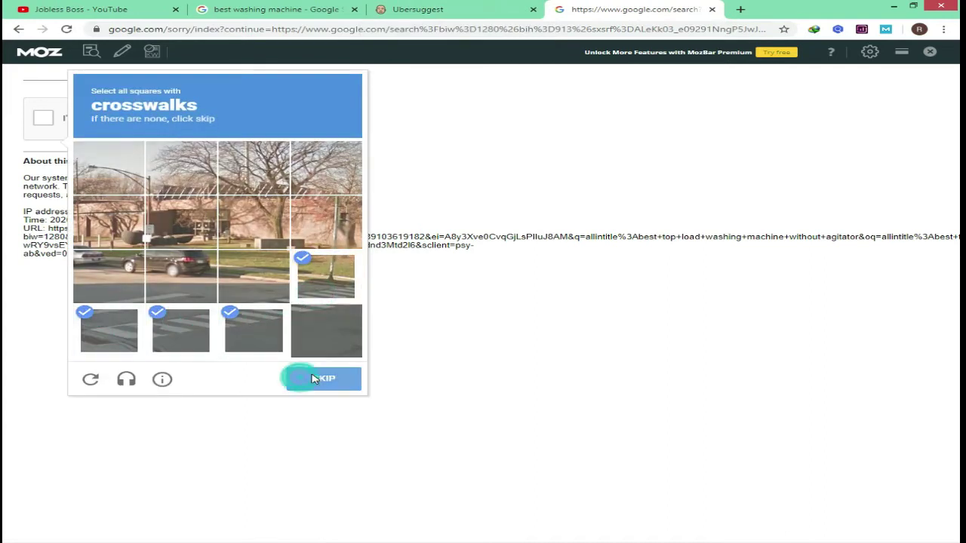
Select the matching squares in the second image challenge and submit them.
left_click(267, 241)
left_click(268, 245)
left_click(264, 240)
left_click(257, 274)
left_click(332, 245)
left_click(330, 273)
left_click(325, 379)
Select the squares for the traffic lights challenge and continue to the next image.
left_click(154, 211)
left_click(126, 203)
left_click(156, 187)
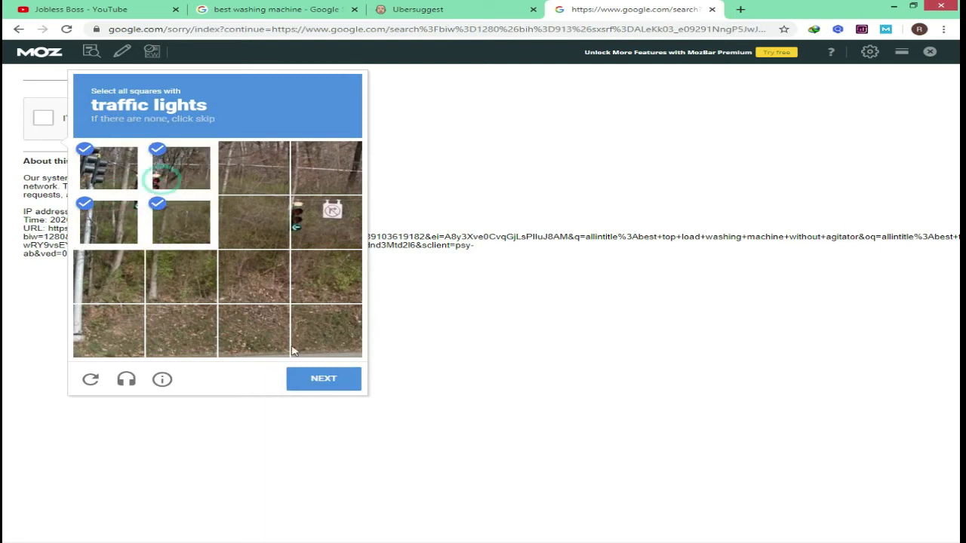
left_click(324, 380)
Select the squares containing the motorcycle and submit that image challenge.
left_click(255, 276)
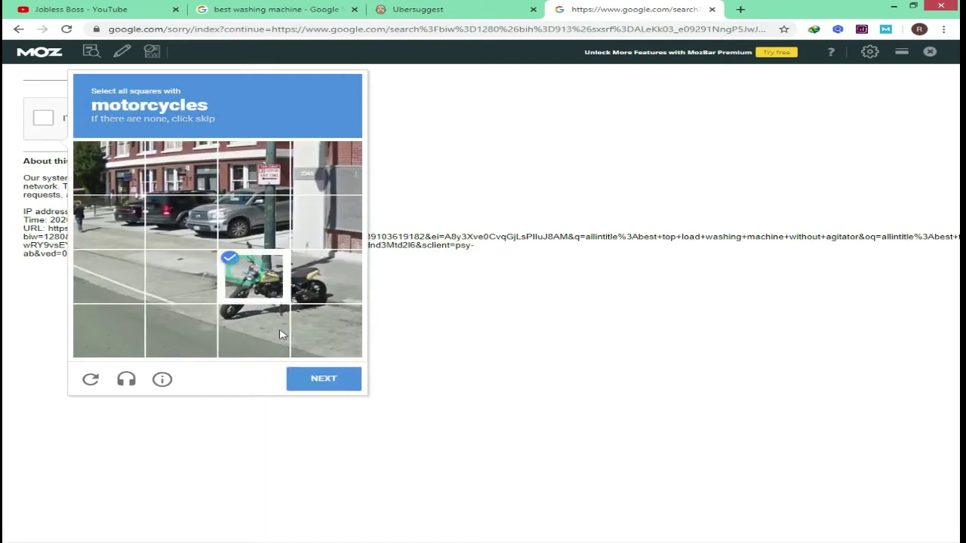
left_click(254, 330)
left_click(326, 276)
left_click(319, 379)
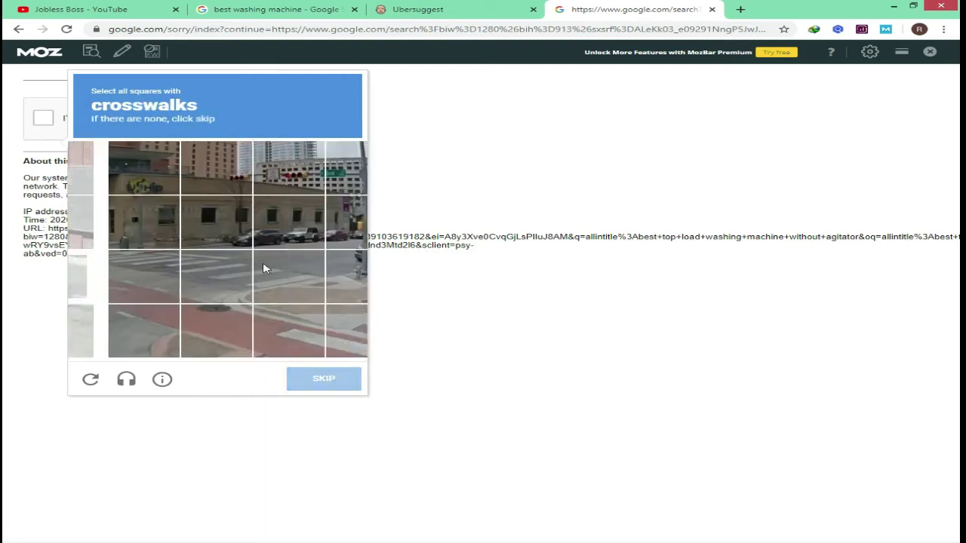
Select the crosswalk squares in the street intersection image and complete the robot verification.
left_click(206, 287)
left_click(132, 274)
left_click(189, 276)
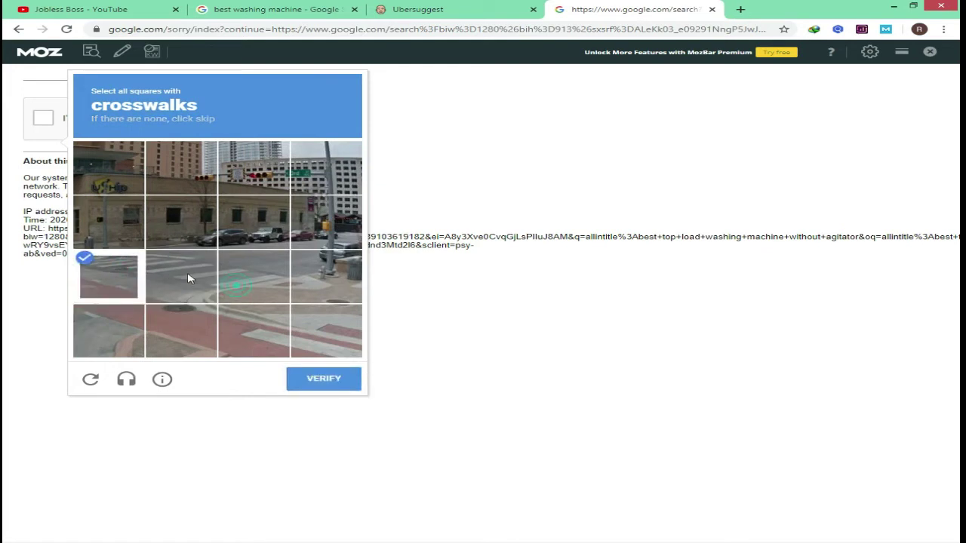
left_click(189, 276)
left_click(254, 276)
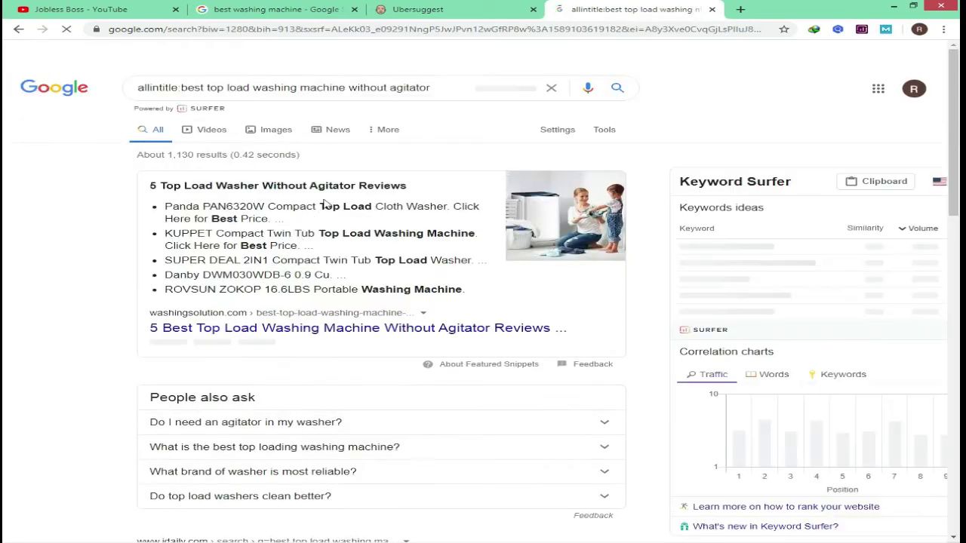
Go to page 2 of the allintitle results and check the total number of results reported there.
scroll(311, 289, "down", 15)
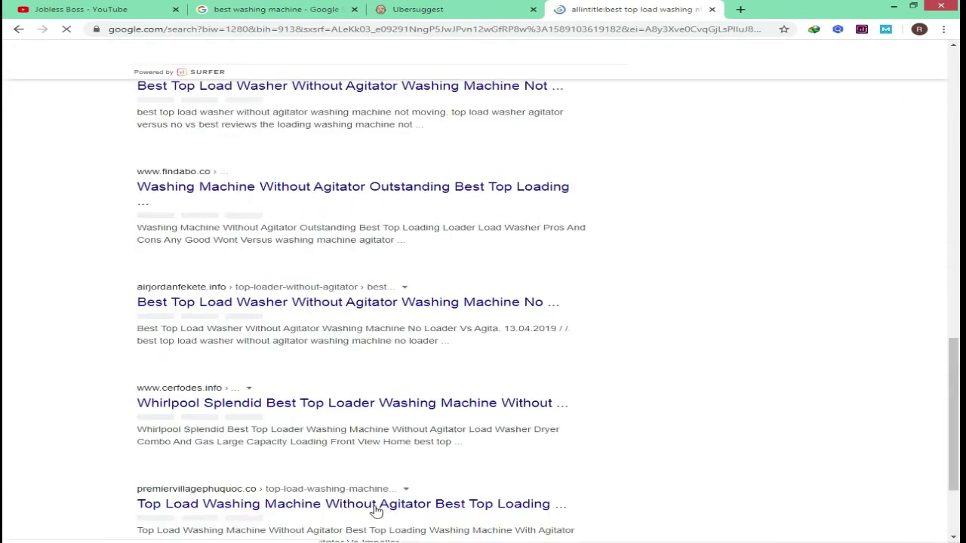
scroll(362, 483, "down", 3)
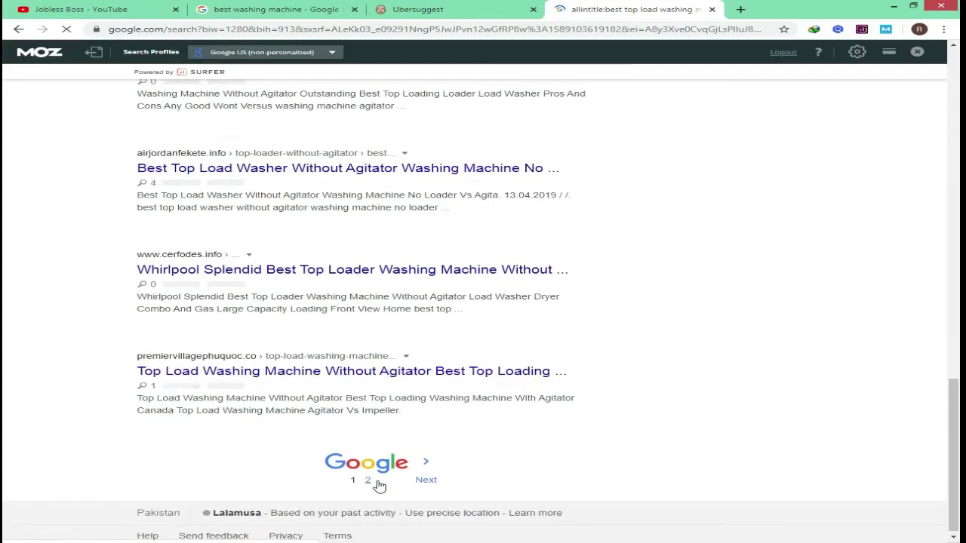
left_click(374, 487)
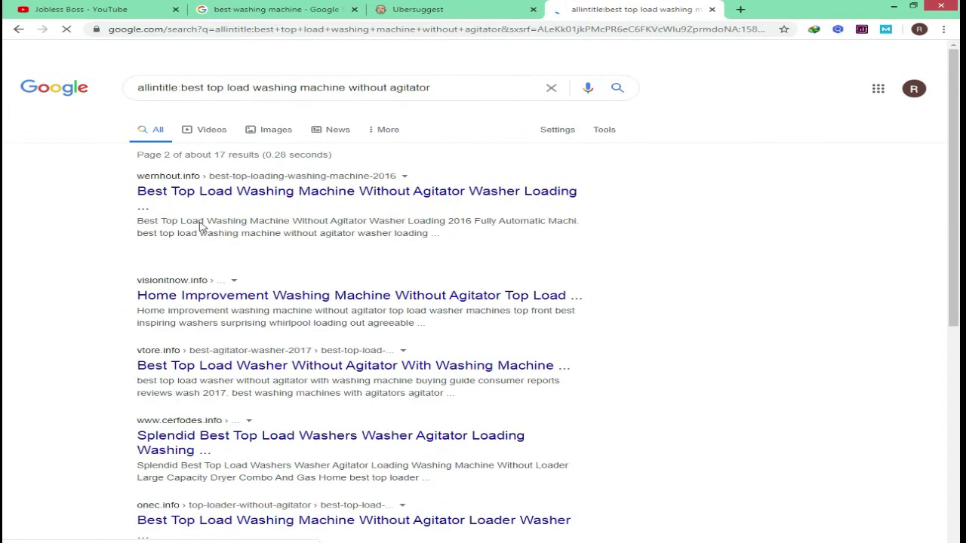
Copy the keyword after "allintitle:" from the Google query and check its search volume in Ubersuggest.
left_click(182, 88)
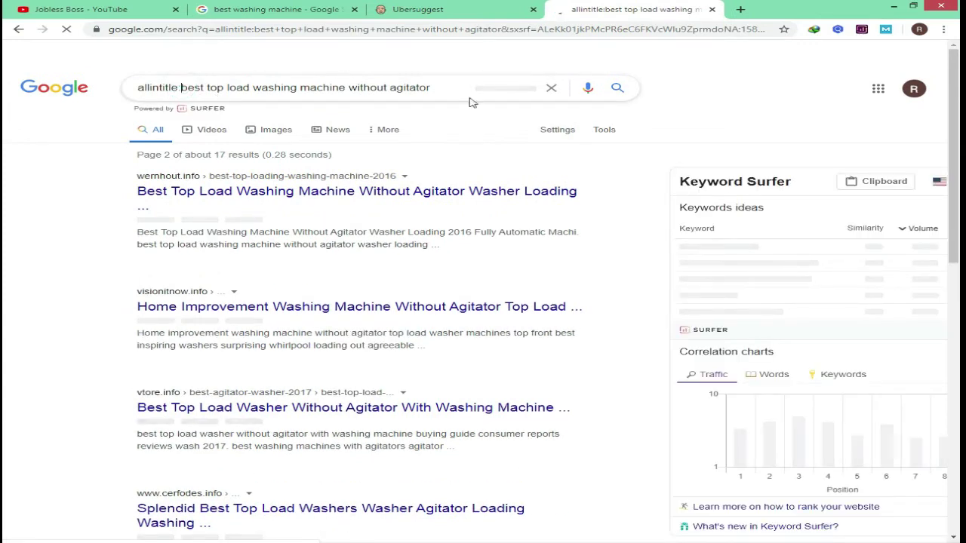
key("shift+End")
key("ctrl+c")
left_click(427, 9)
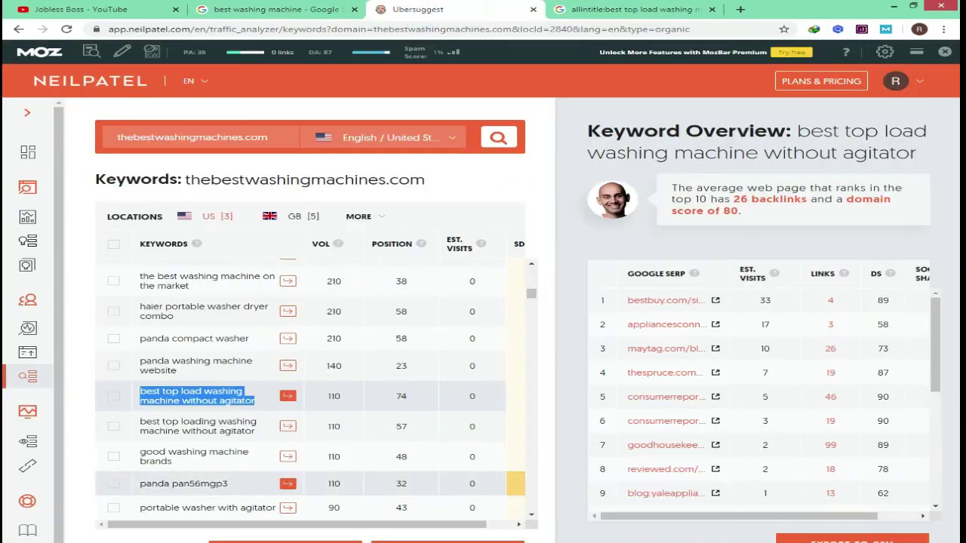
Fill row 3 of the KGR Sheet with "best top load washing machine without agitator", All In Title 17 and Search Volume 110.
left_click(362, 541)
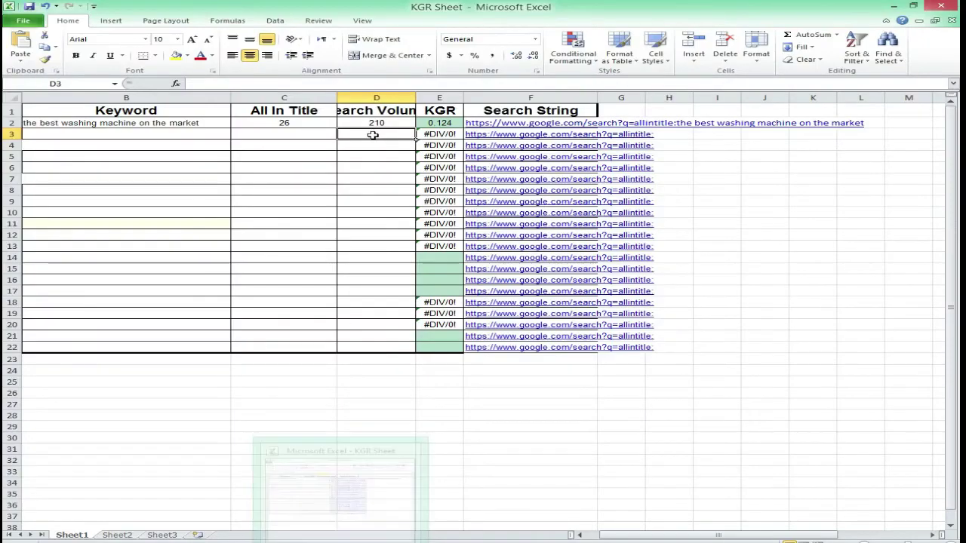
left_click(375, 134)
type("110")
key("Left")
type("17")
key("Left")
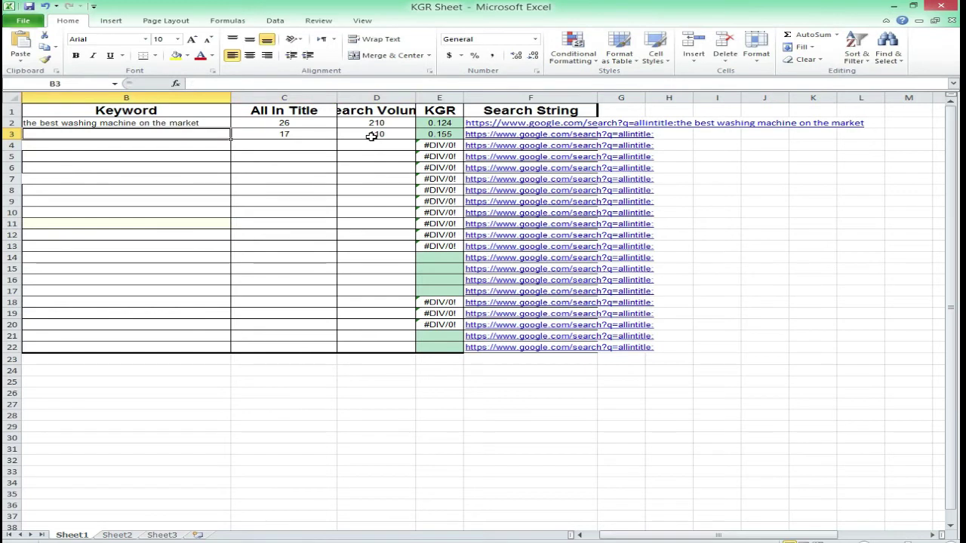
key("ctrl+v")
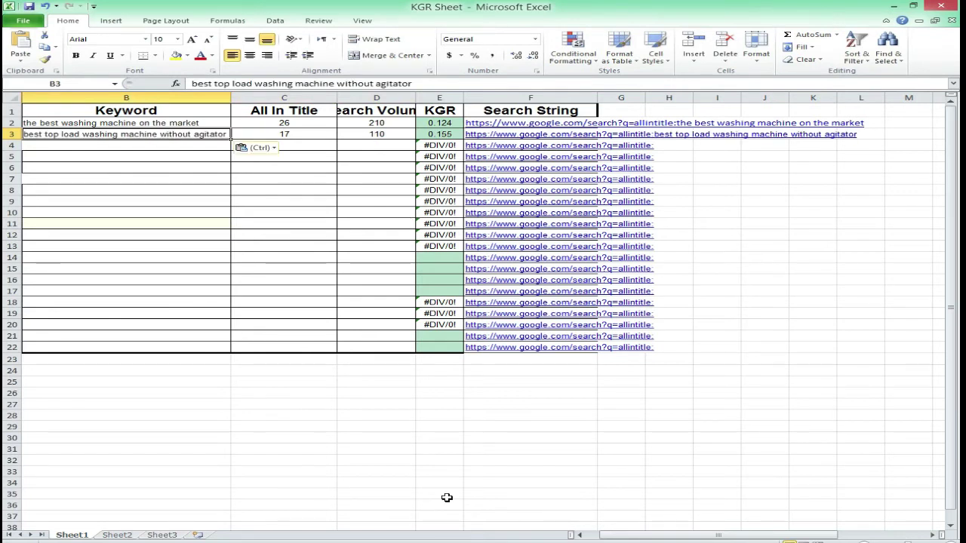
key("Escape")
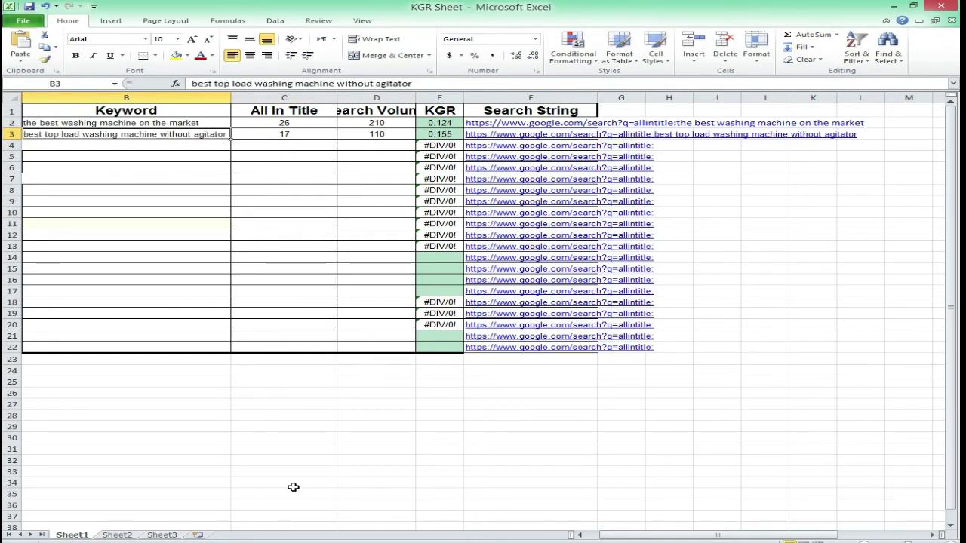
Return to Ubersuggest, highlight "best top loading washing machine without agitator" and look through the keywords listed below it.
key("alt+Tab")
scroll(302, 461, "down", 3)
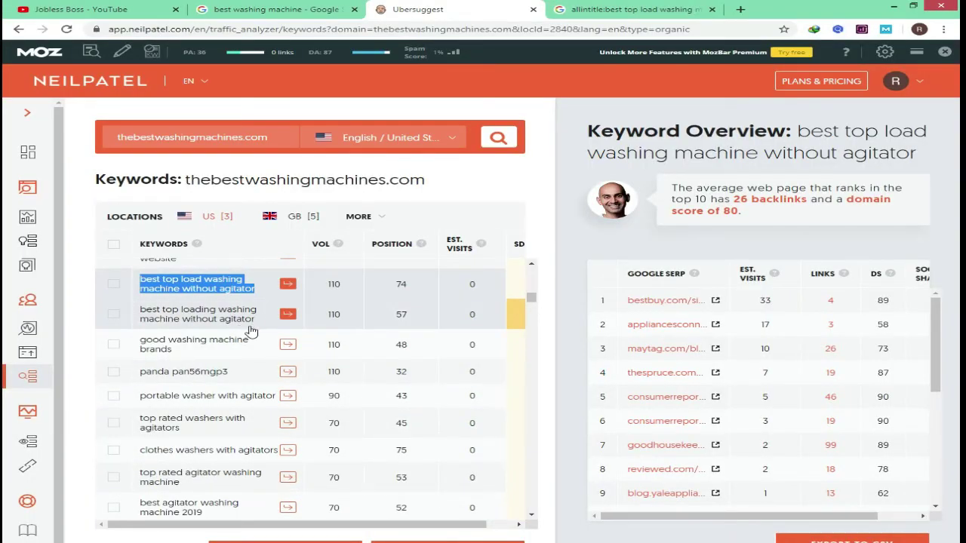
left_click_drag(263, 326, 136, 307)
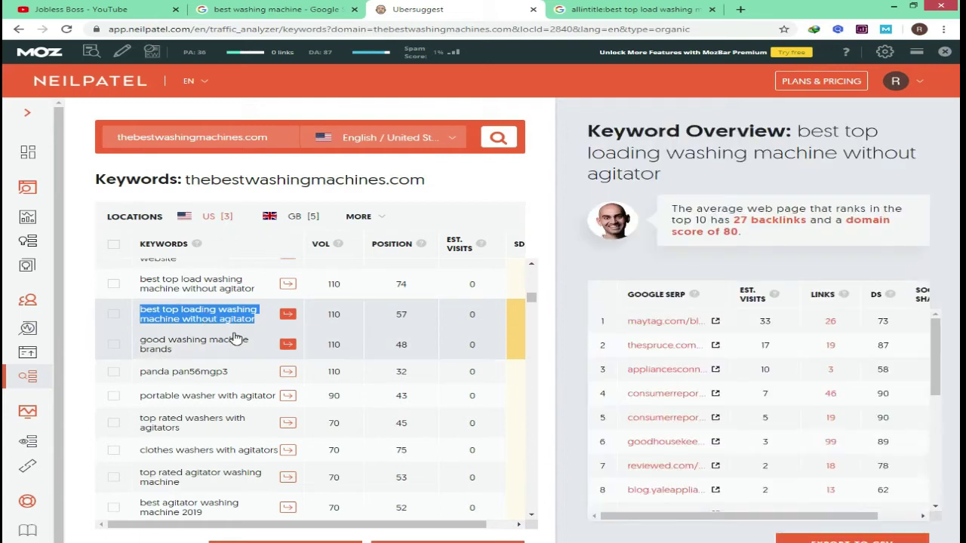
scroll(236, 338, "down", 1)
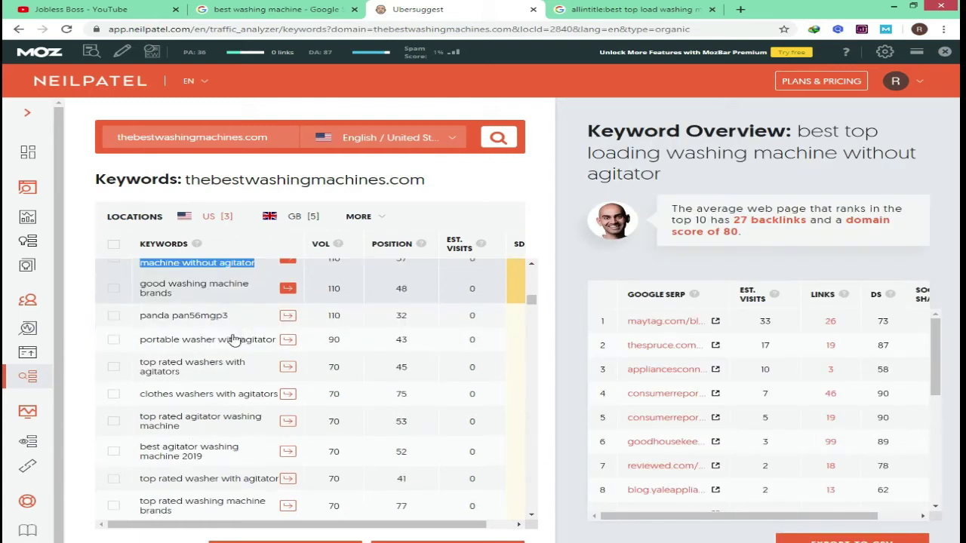
Copy the keyword "top rated agitator washing machine" from the Ubersuggest list and run an allintitle search for it in Google.
left_click(189, 435)
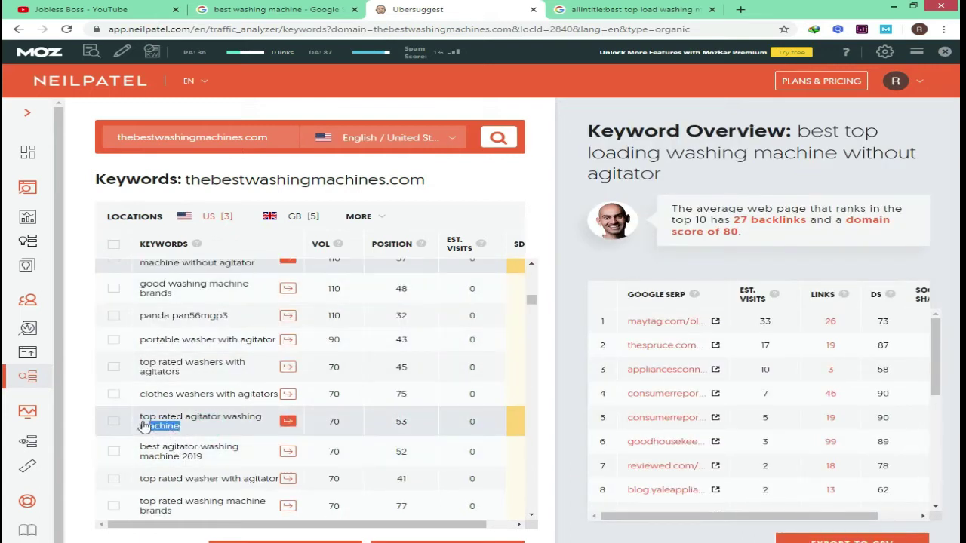
triple_click(140, 423)
key("ctrl+c")
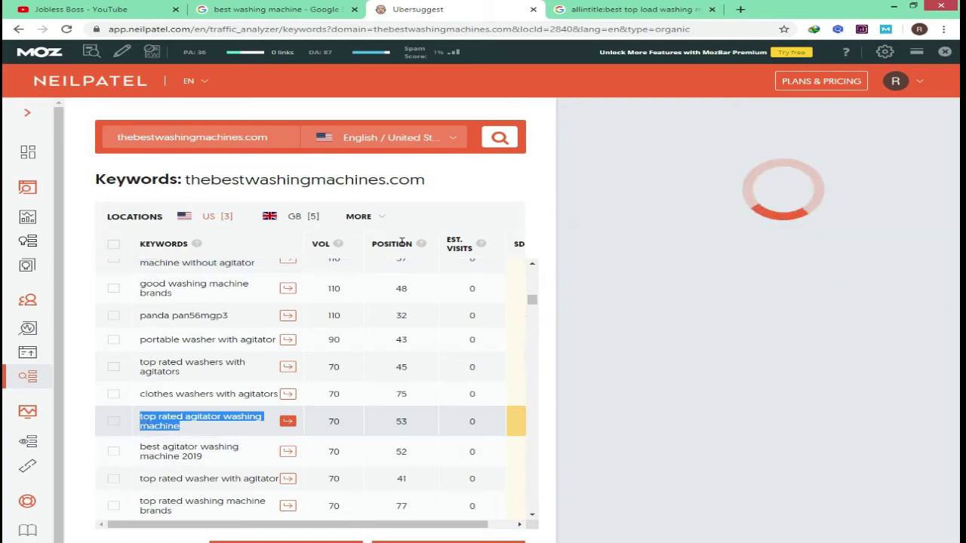
left_click(634, 9)
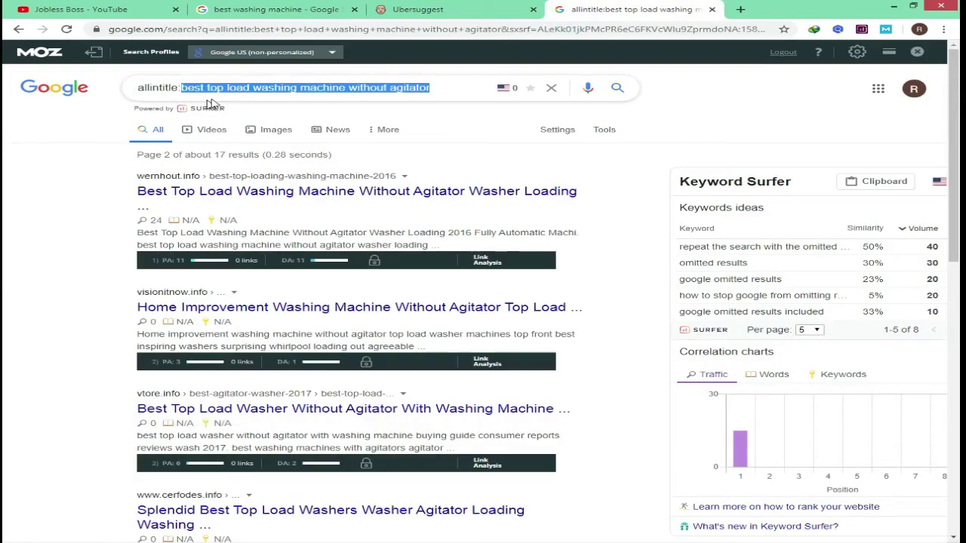
key("ctrl+v")
key("Return")
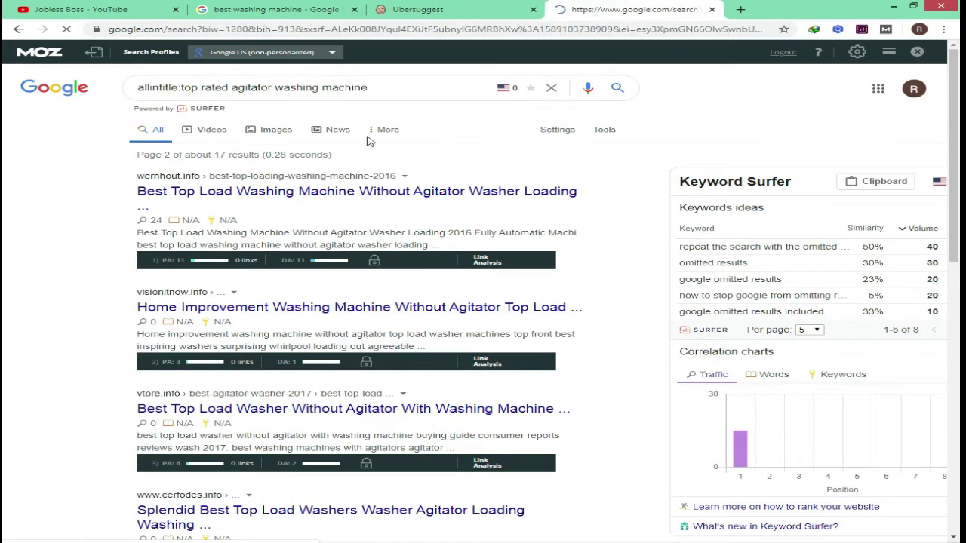
Go to page 2 of the allintitle results for "top rated agitator washing machine" and check the total result count.
scroll(367, 141, "down", 15)
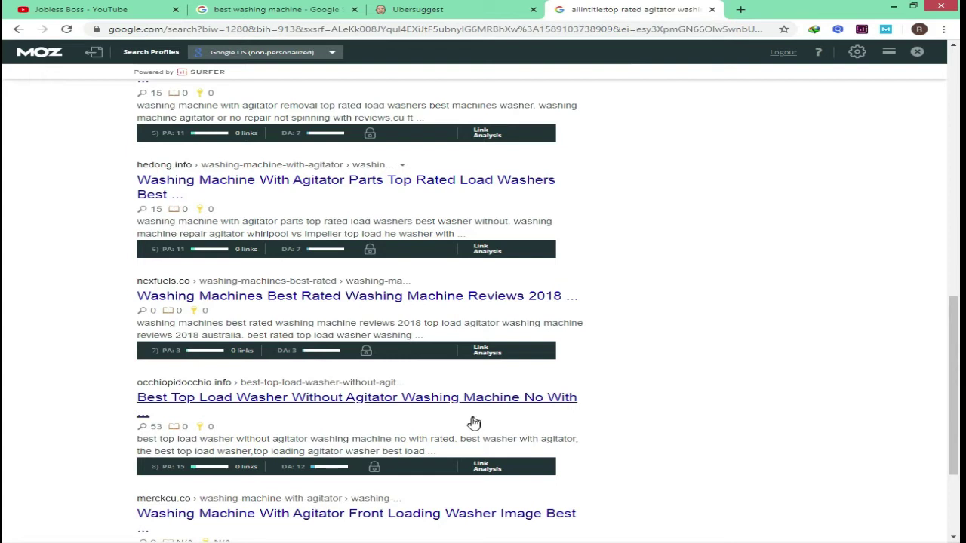
scroll(445, 438, "down", 2)
left_click(368, 476)
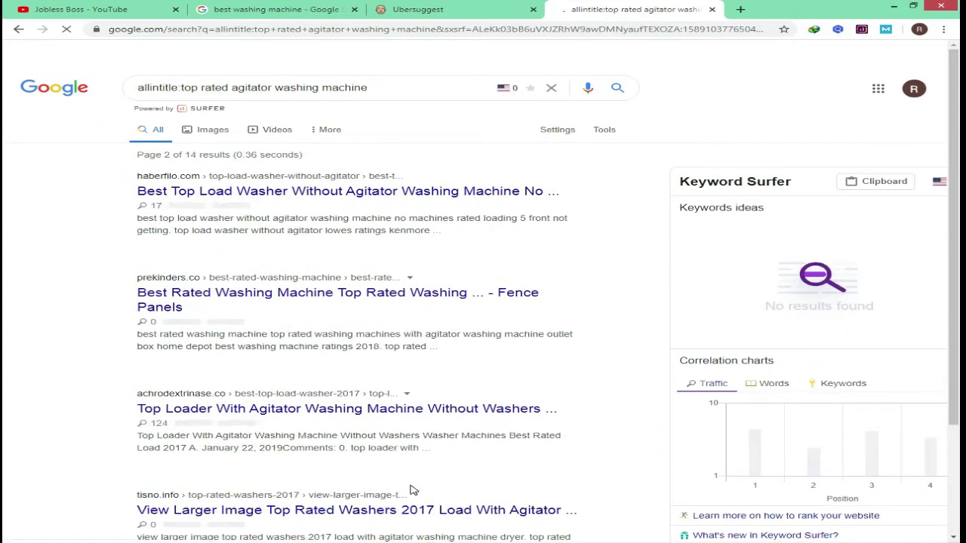
scroll(434, 465, "down", 2)
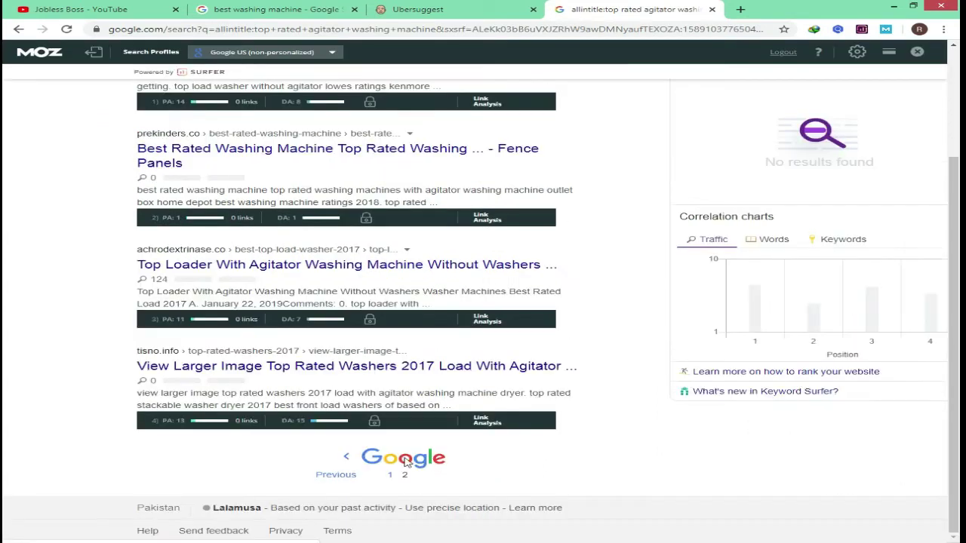
scroll(410, 464, "up", 2)
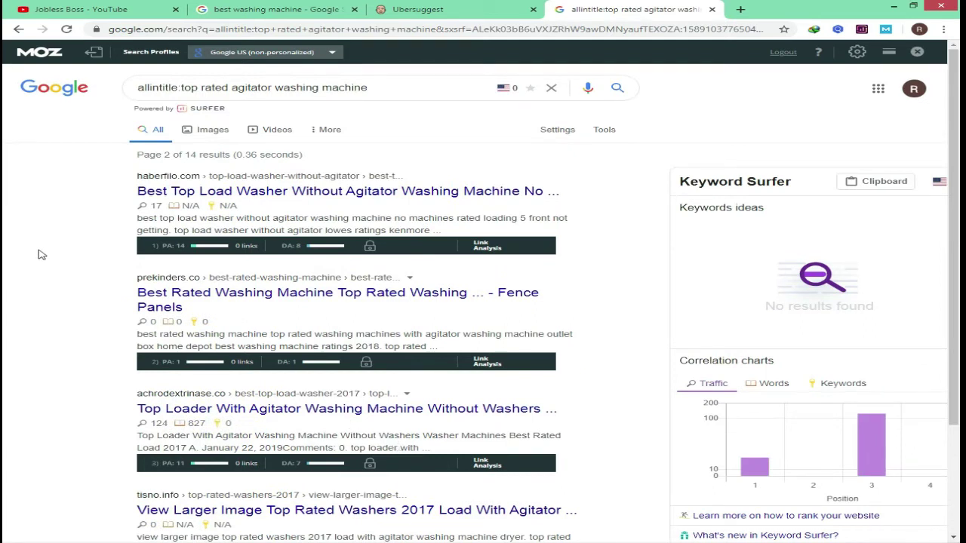
Copy the keyword "top rated agitator washing machine" from the Google query and check its search volume in Ubersuggest.
left_click_drag(370, 87, 184, 86)
key("ctrl+c")
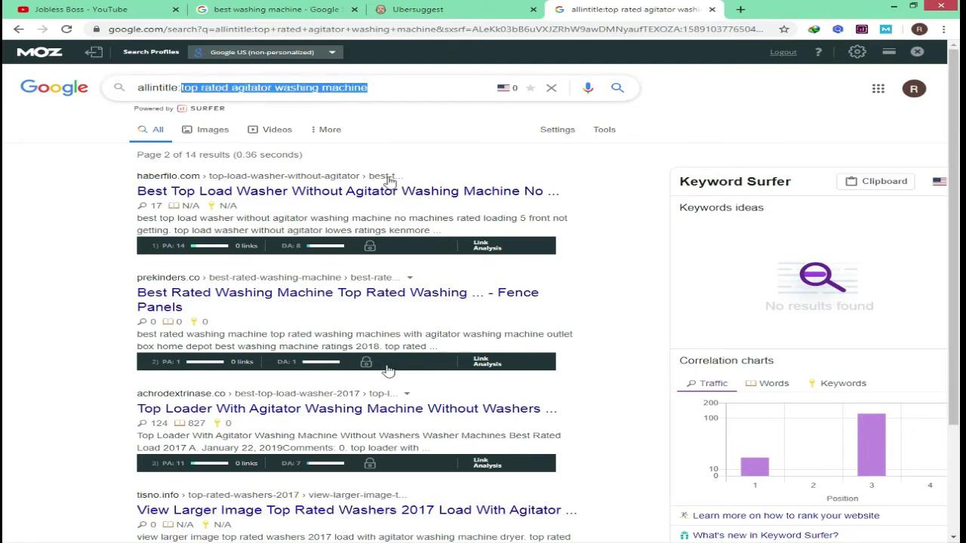
left_click(407, 9)
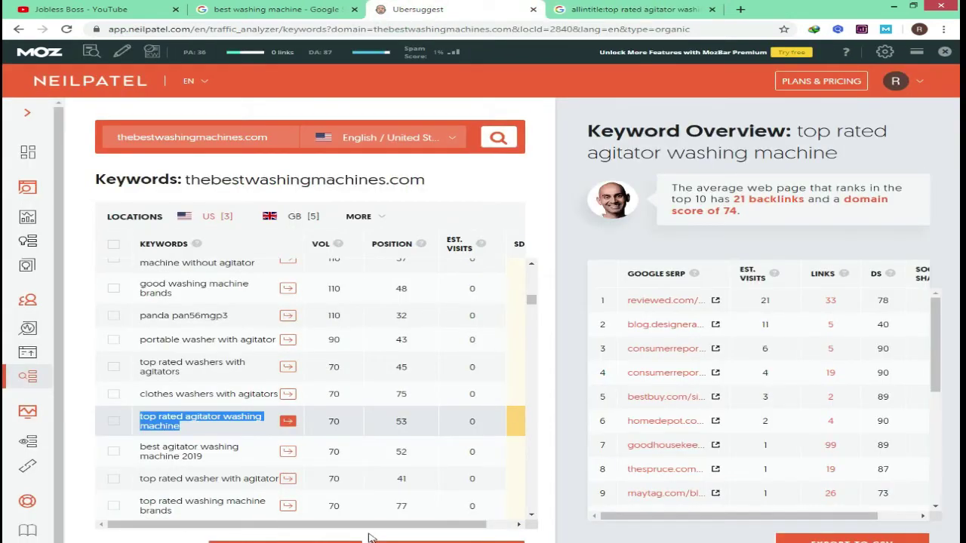
left_click(627, 9)
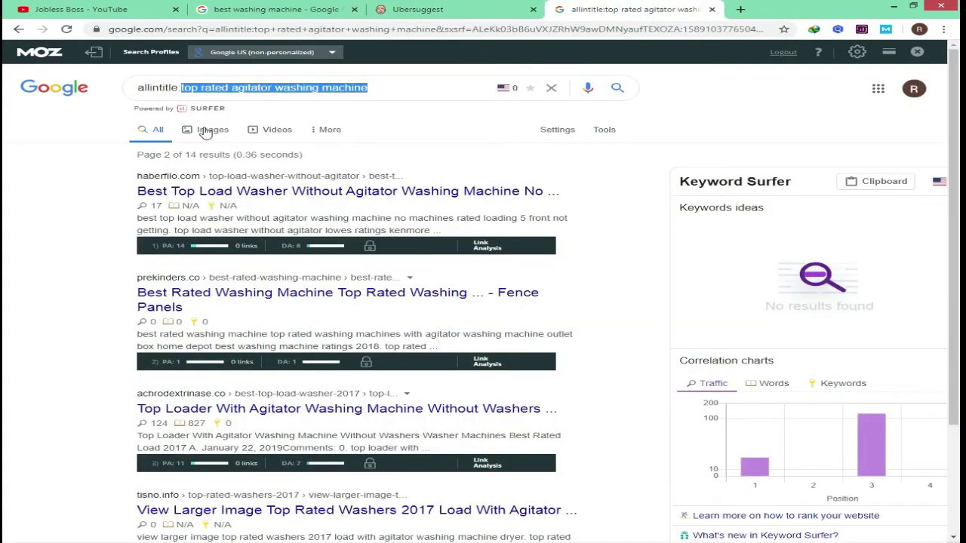
Fill row 4 of the KGR Sheet with "top rated agitator washing machine", All In Title 14 and Search Volume 70.
key("alt+Tab")
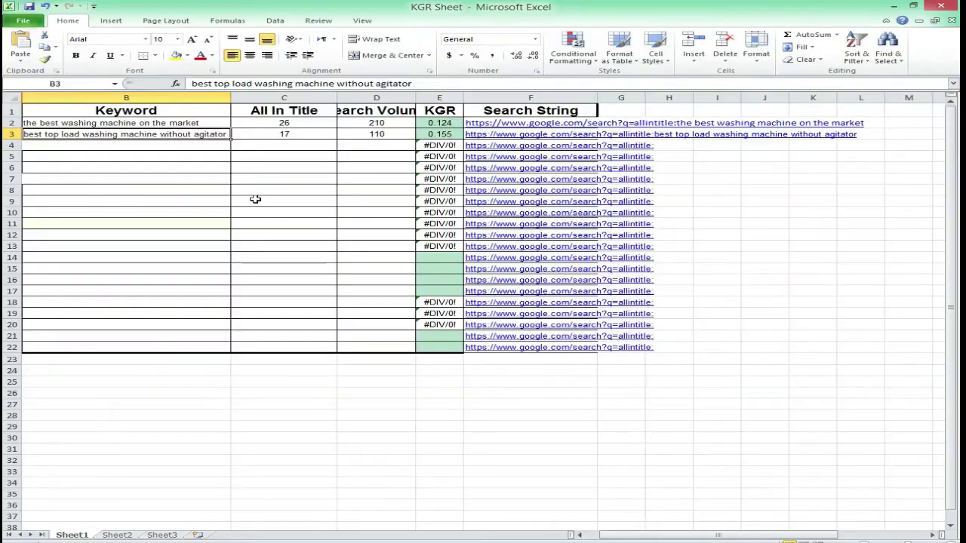
left_click(205, 142)
key("ctrl+v")
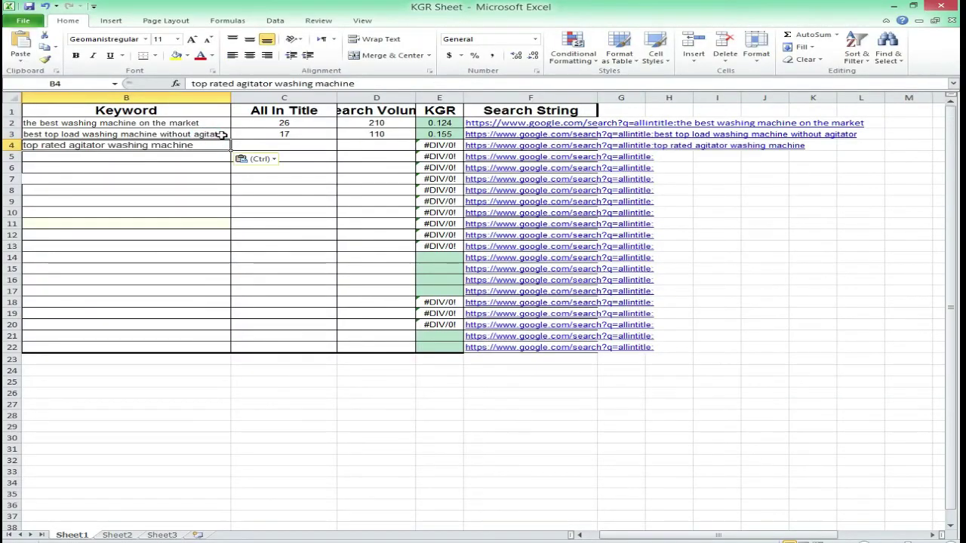
key("Tab")
type("14")
key("Tab")
type("70")
key("Return")
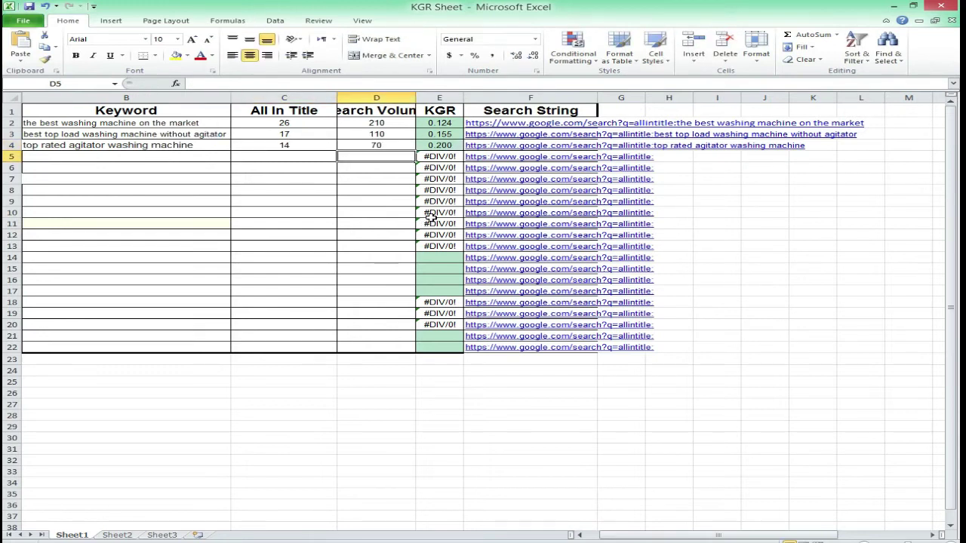
Return to Ubersuggest and find thebestwashingmachines.com in the Google SERP list for "top rated agitator washing machine", then review the neighbouring keywords.
key("alt+Tab")
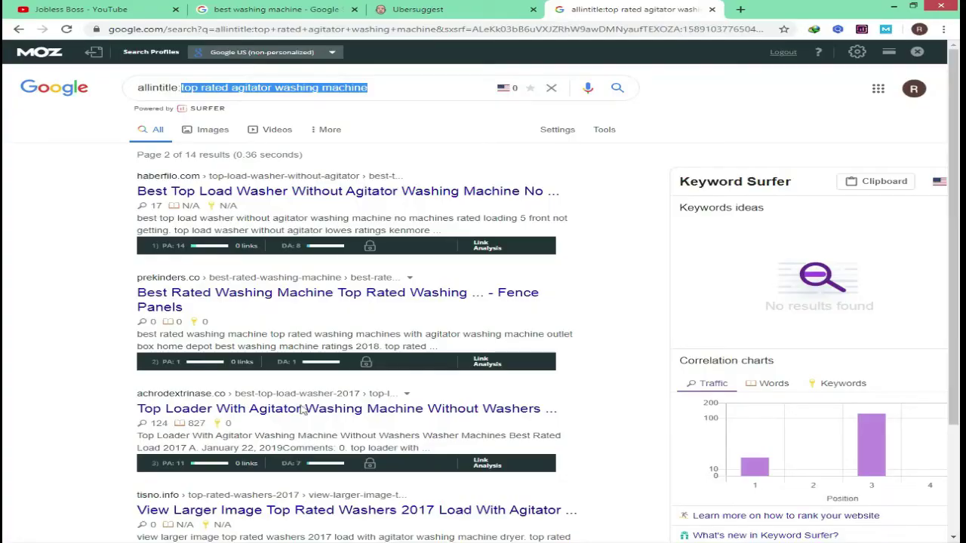
left_click(498, 10)
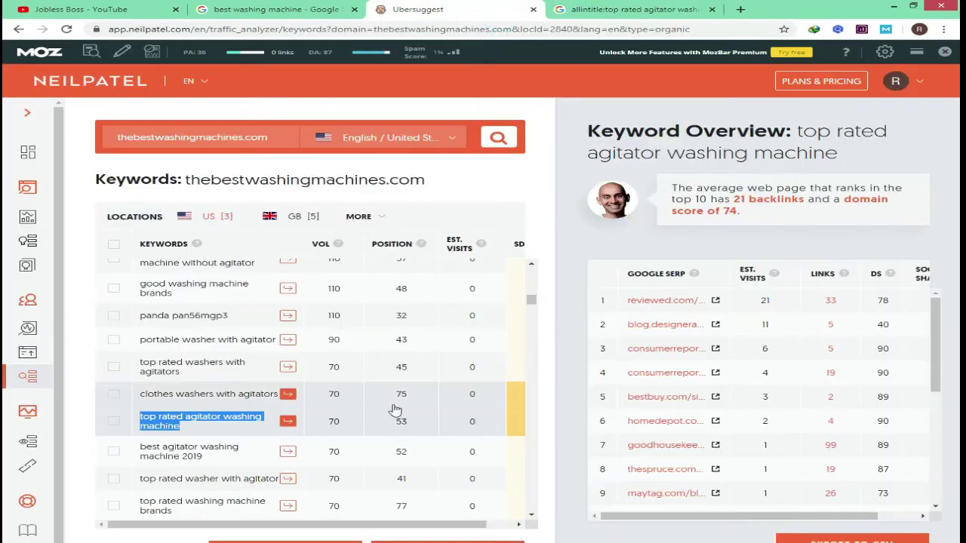
left_click(130, 422)
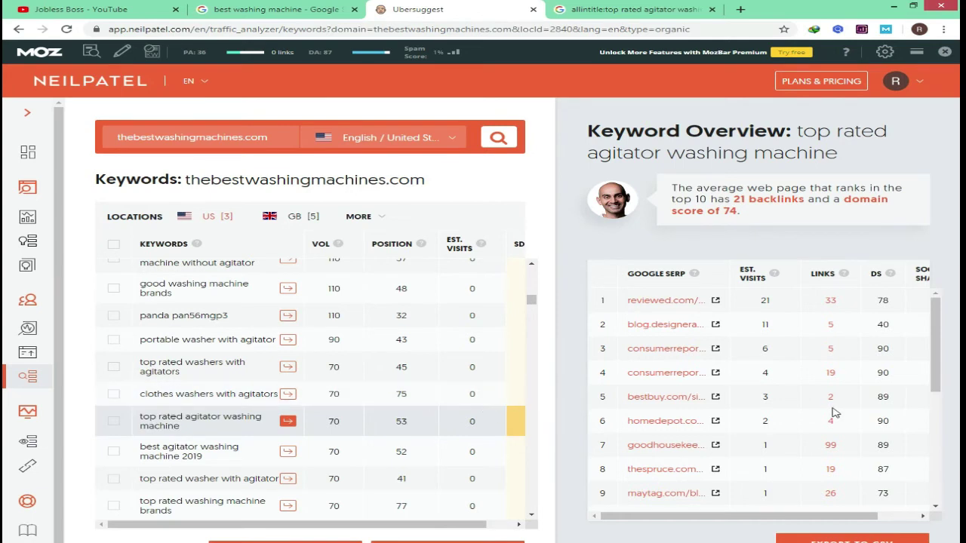
scroll(834, 413, "down", 10)
scroll(830, 408, "down", 5)
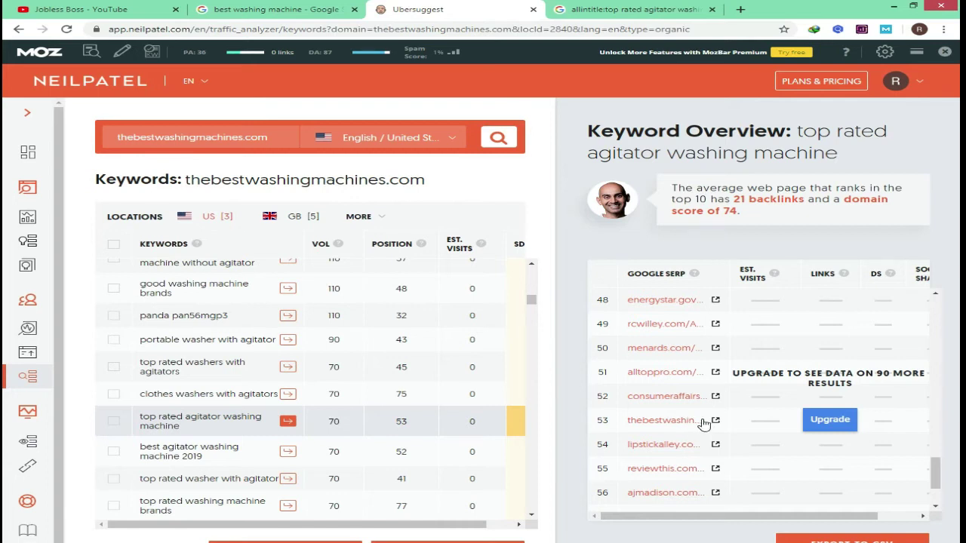
scroll(216, 429, "down", 2)
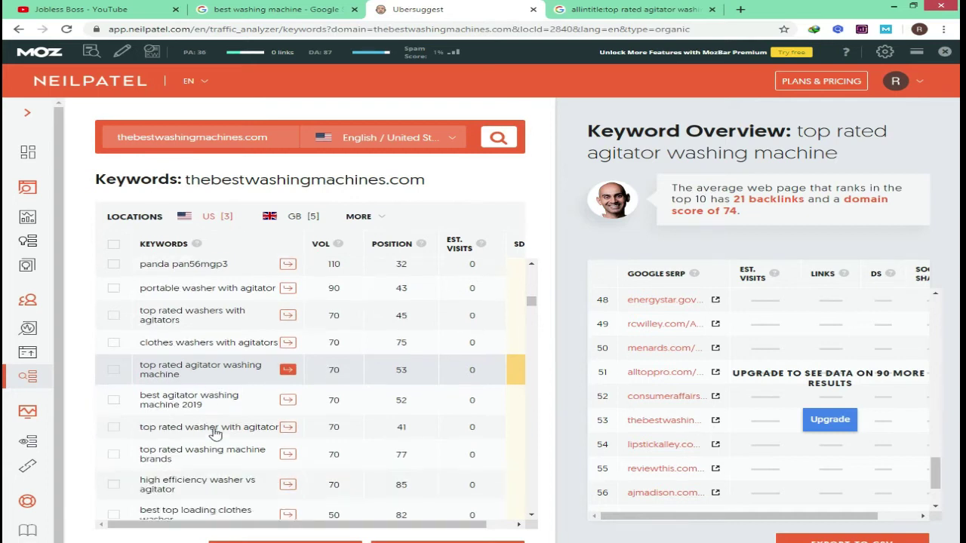
scroll(226, 407, "up", 2)
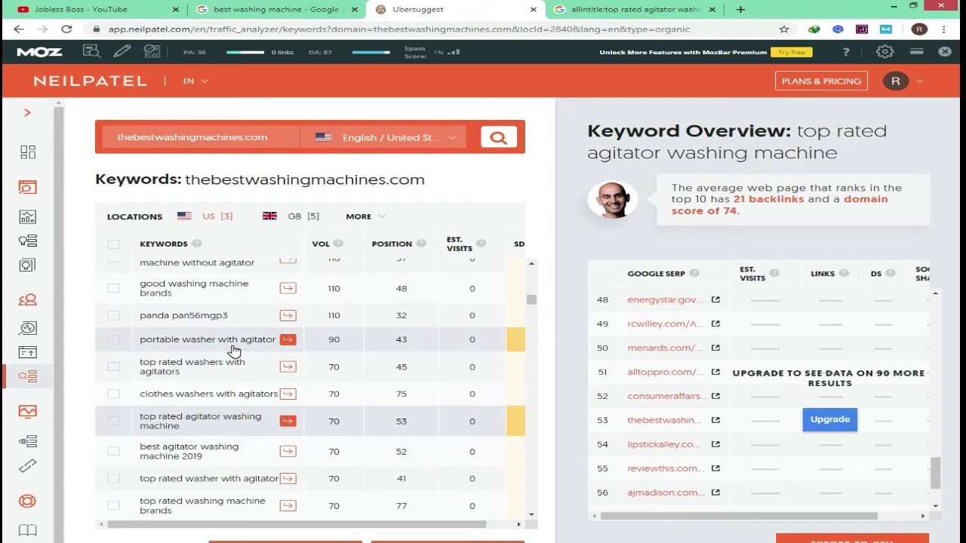
Copy the keyword "top rated washers with agitators" from Ubersuggest and run an allintitle search for it in Google.
left_click_drag(193, 374, 150, 365)
left_click(139, 368)
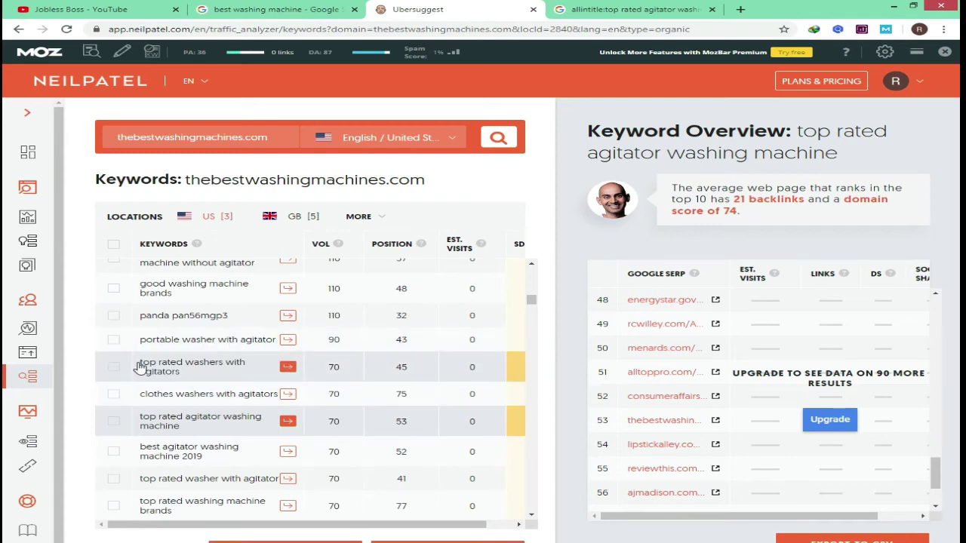
triple_click(140, 367)
key("ctrl+c")
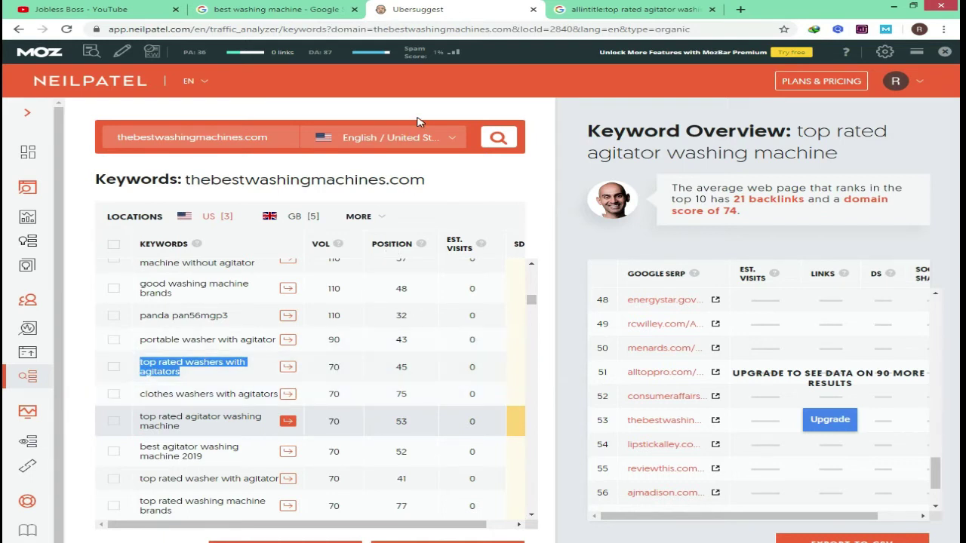
left_click(562, 9)
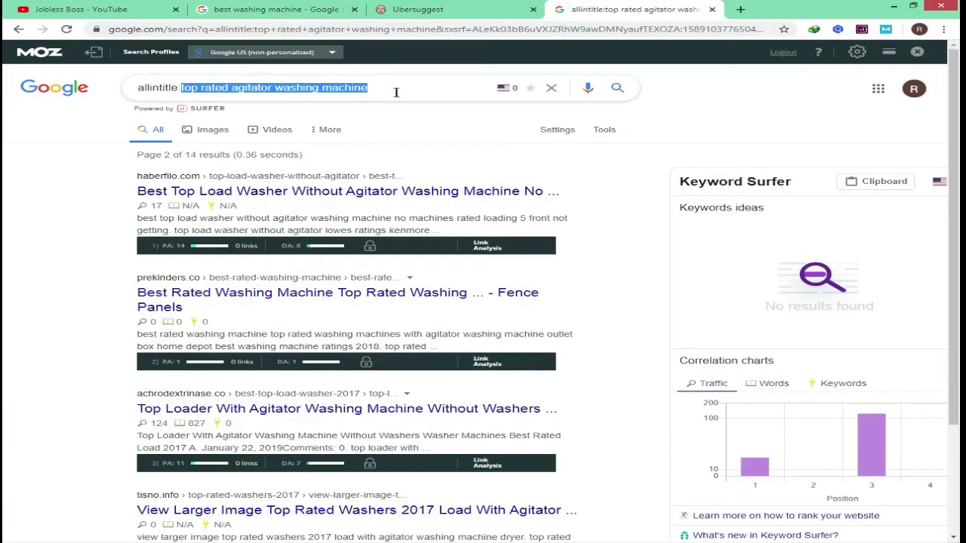
key("ctrl+v")
key("Return")
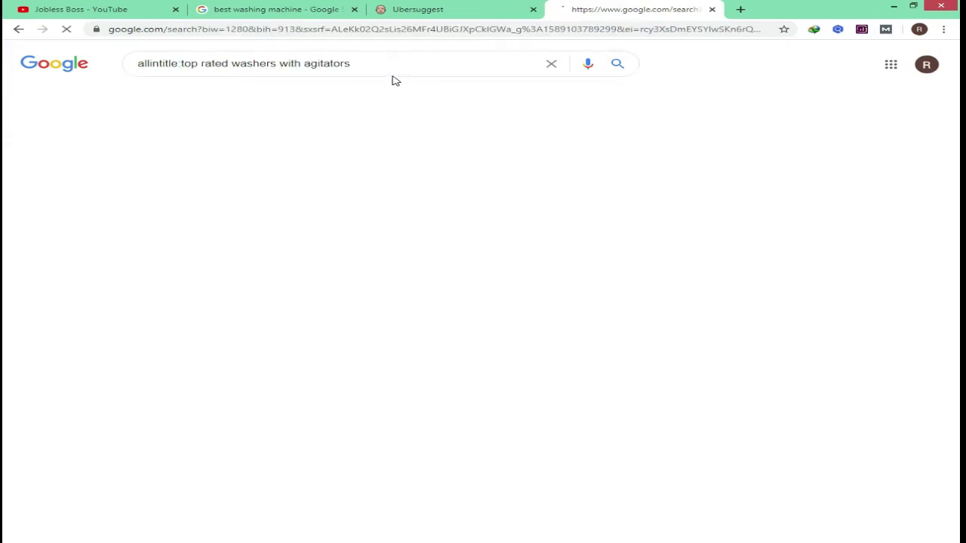
Request page 2 of the allintitle results for "top rated washers with agitators".
scroll(347, 227, "down", 10)
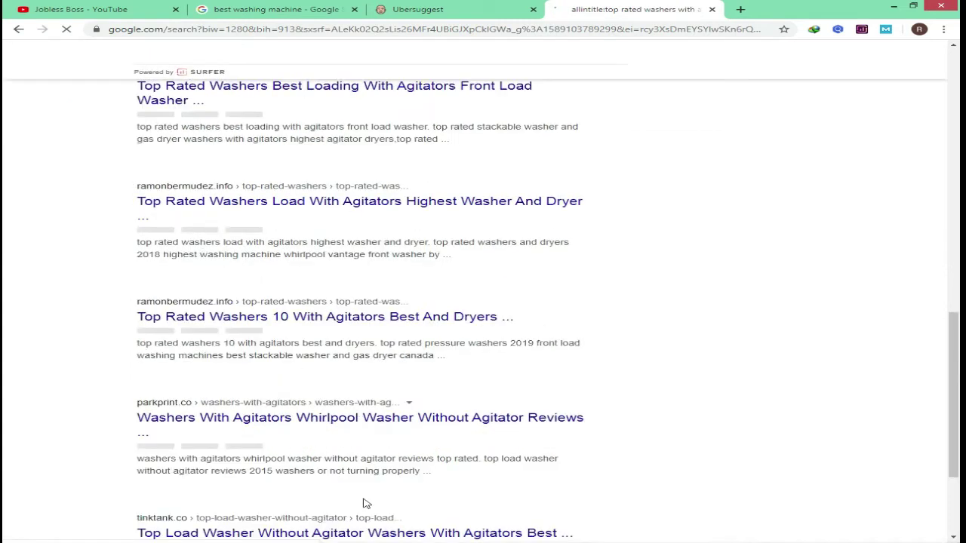
scroll(364, 487, "down", 3)
left_click(367, 482)
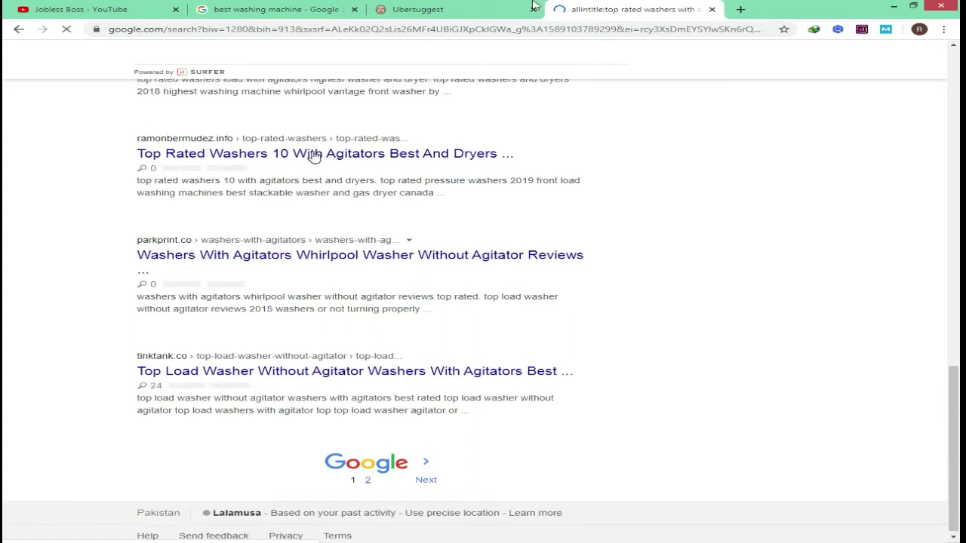
Find the keyword "best top loading clothes washer" in the Ubersuggest list and search Google for it in a new tab.
left_click(473, 8)
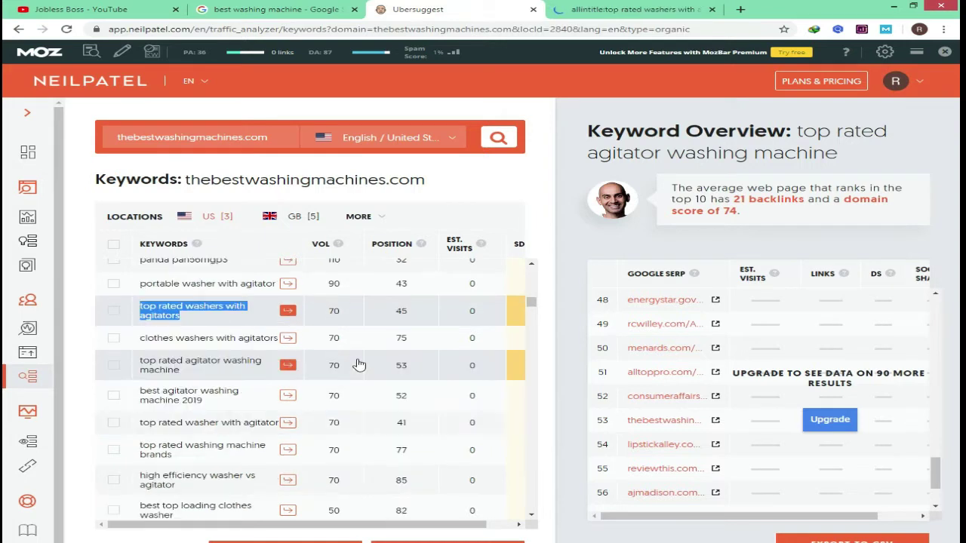
scroll(354, 365, "down", 1)
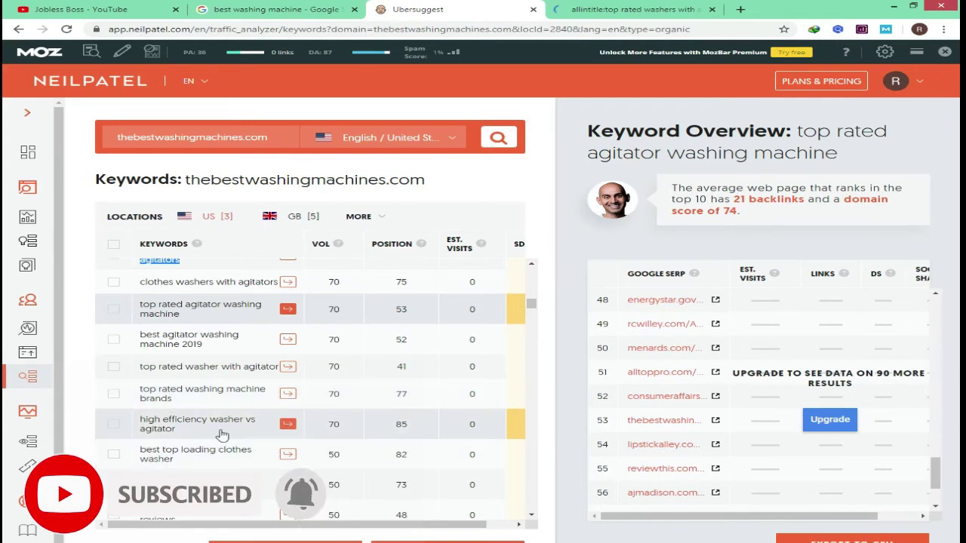
scroll(222, 436, "down", 1)
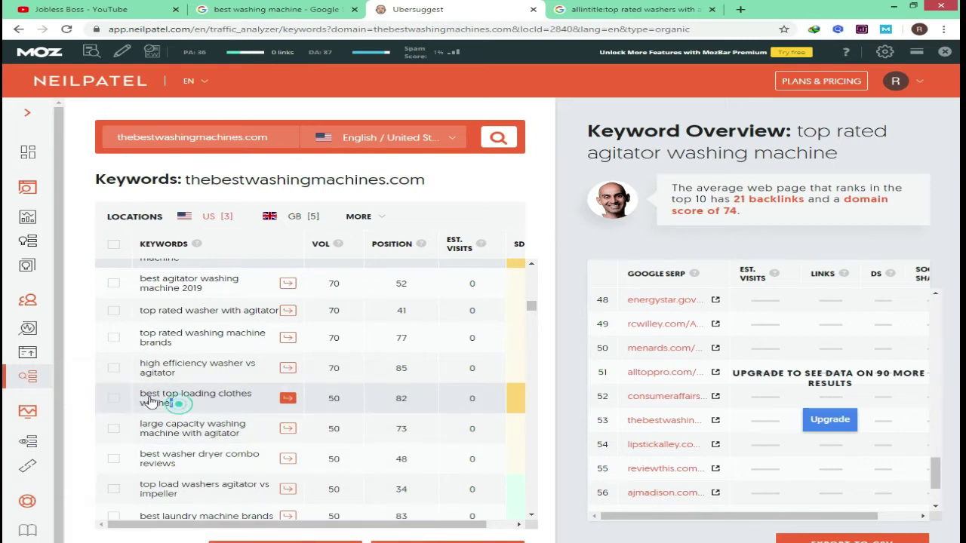
triple_click(142, 398)
key("ctrl+c")
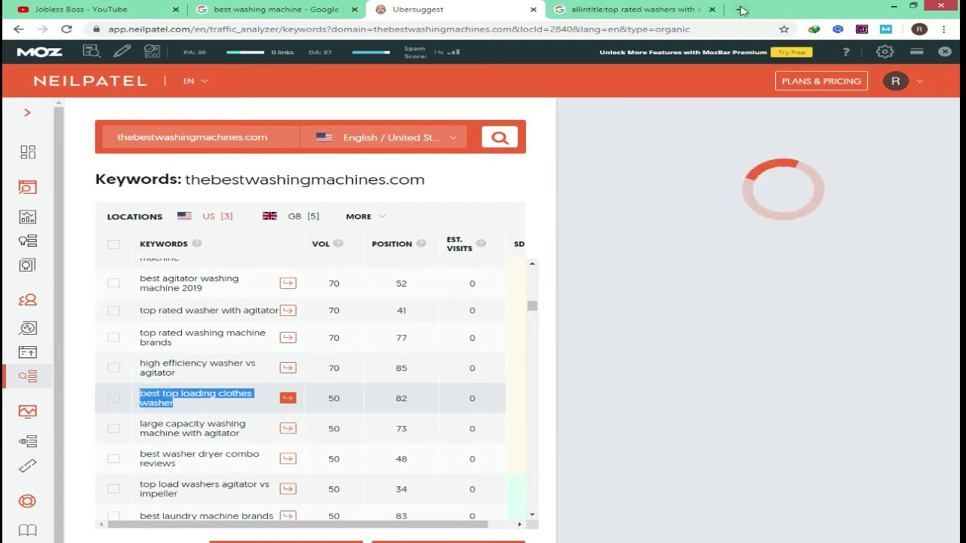
key("ctrl+t")
key("ctrl+v")
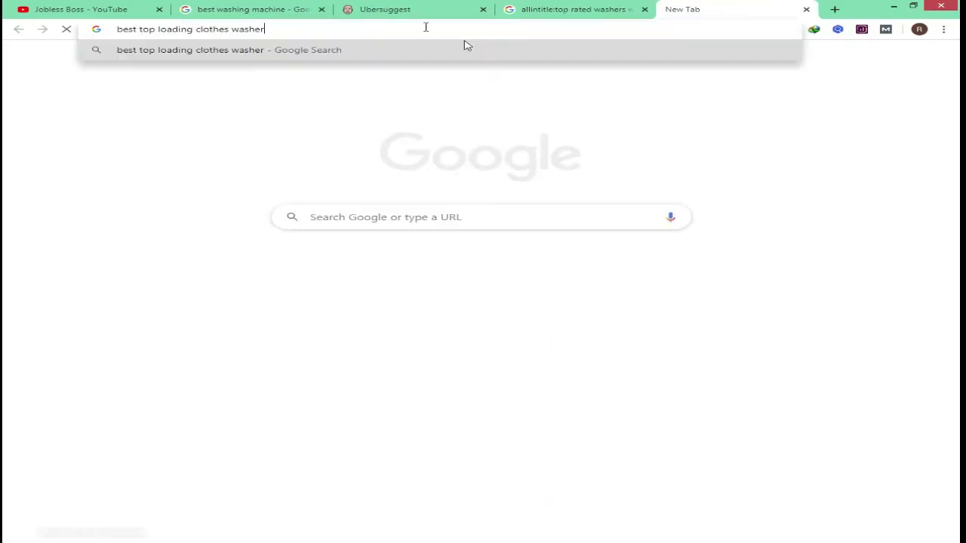
key("Return")
Copy the keyword "best washer dryer combo reviews" from Ubersuggest and search Google for it in another new tab.
left_click(398, 9)
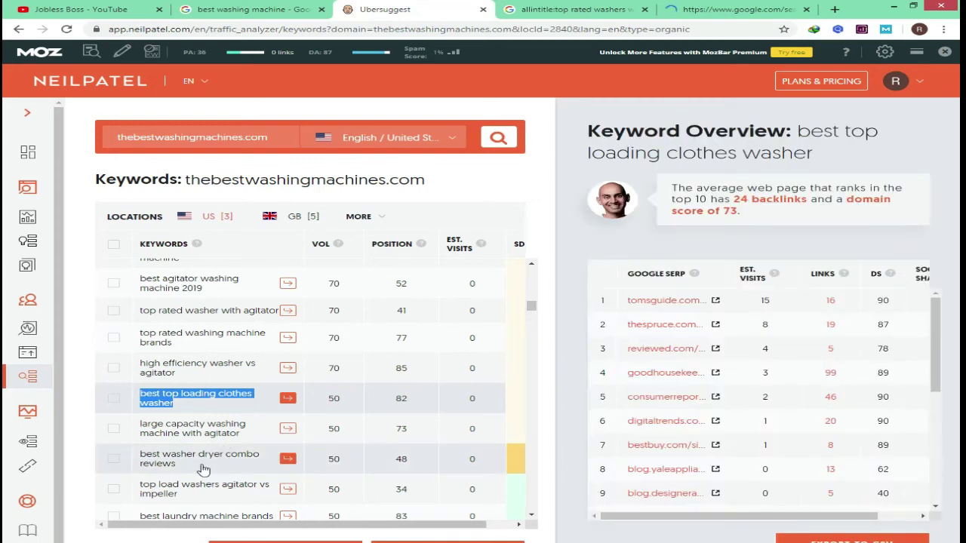
triple_click(198, 463)
key("ctrl+c")
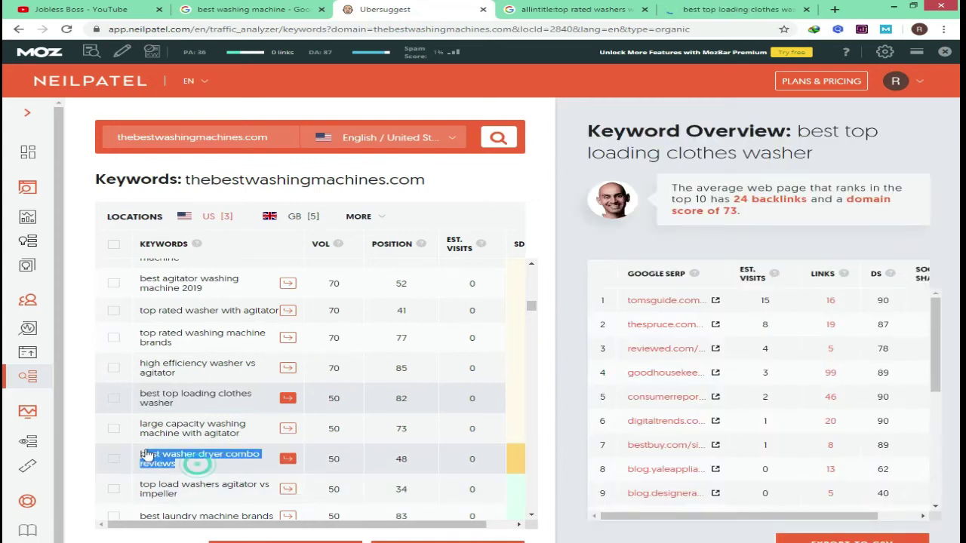
left_click(181, 451)
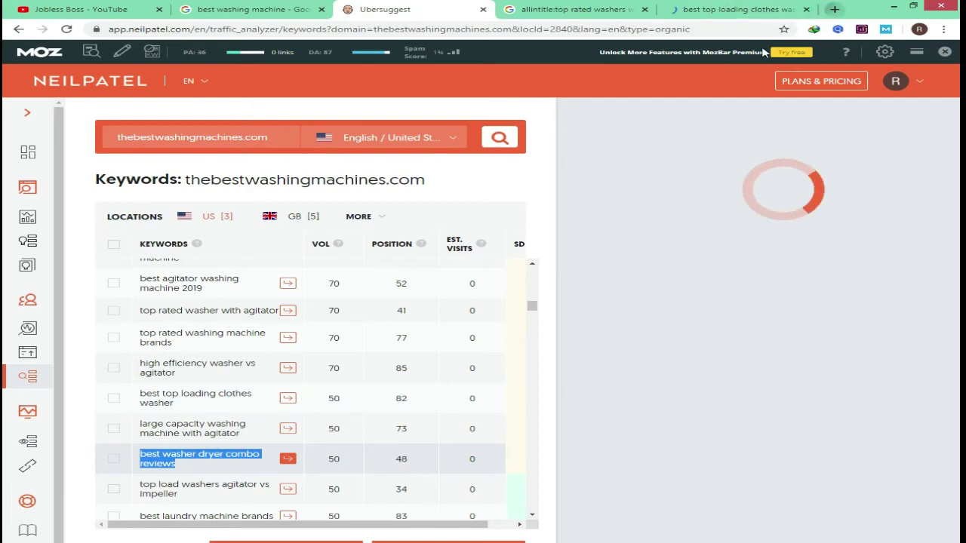
key("ctrl+t")
key("ctrl+v")
key("Return")
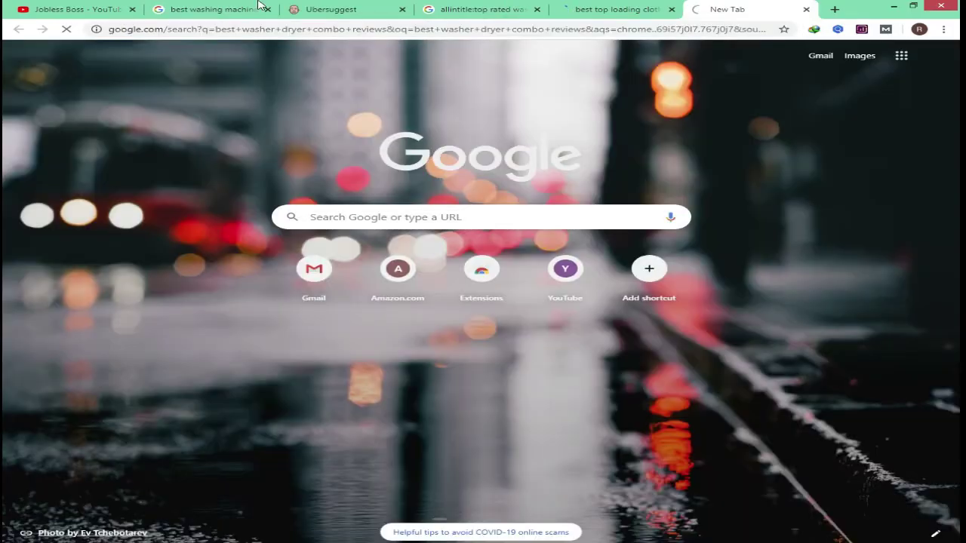
Copy the keyword "best laundry machine brands" from the Ubersuggest list and search Google for it in a new tab.
left_click(483, 9)
left_click(363, 10)
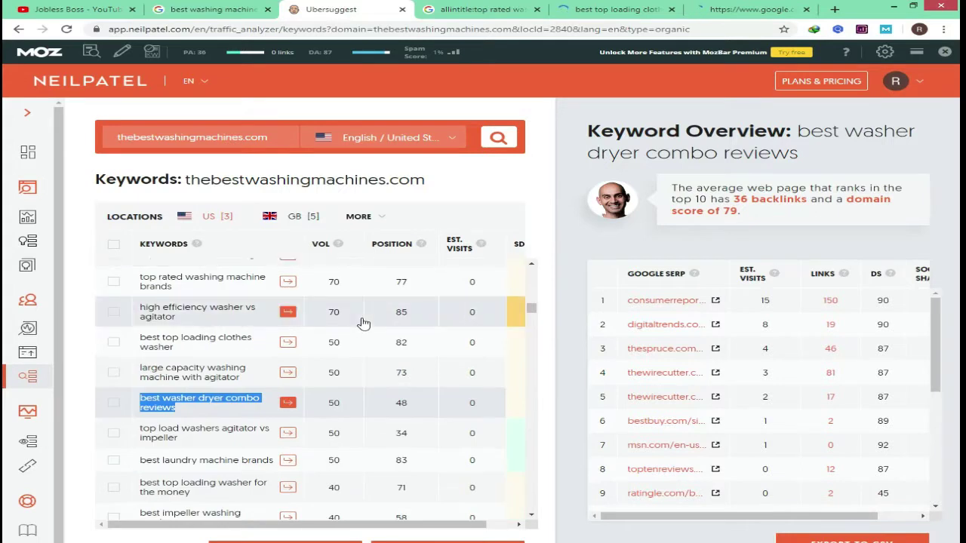
scroll(317, 340, "down", 1)
triple_click(205, 406)
key("ctrl+c")
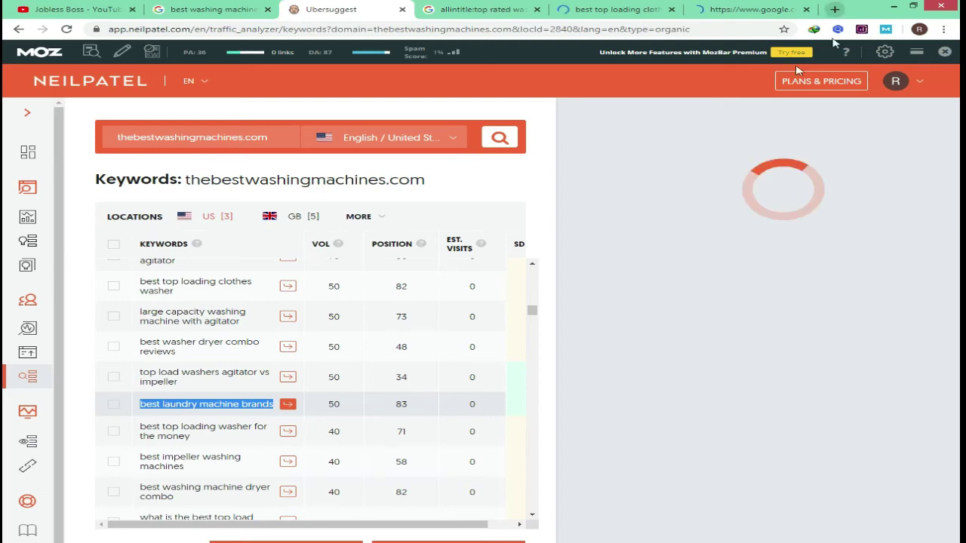
key("ctrl+t")
key("ctrl+v")
key("Return")
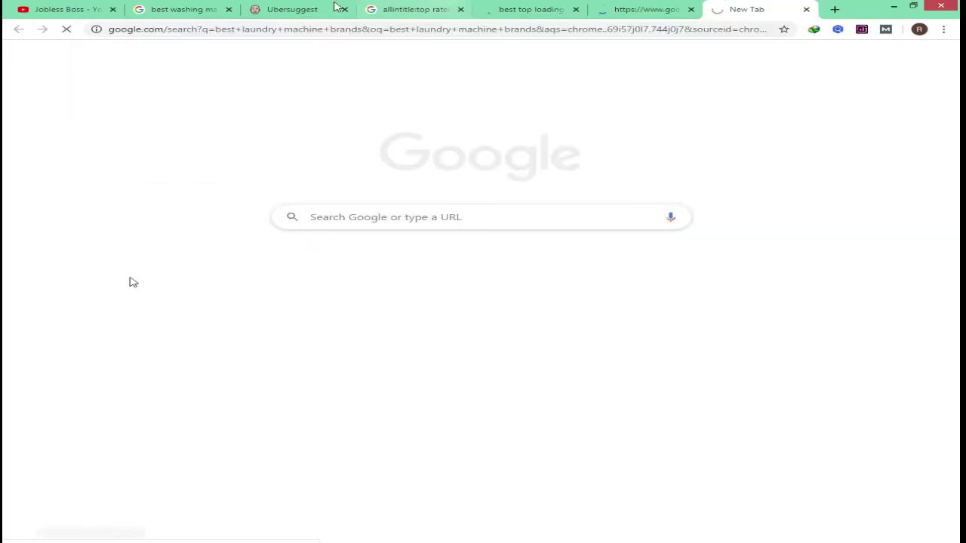
Copy the keyword "best top loading washer for the money" from Ubersuggest and search Google for it in a new tab.
left_click(337, 8)
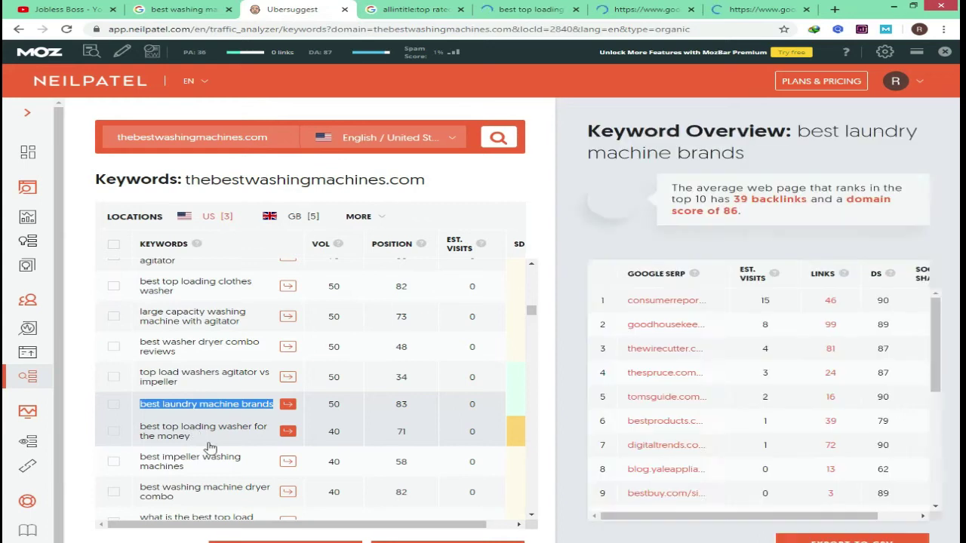
left_click_drag(190, 437, 130, 428)
key("ctrl+c")
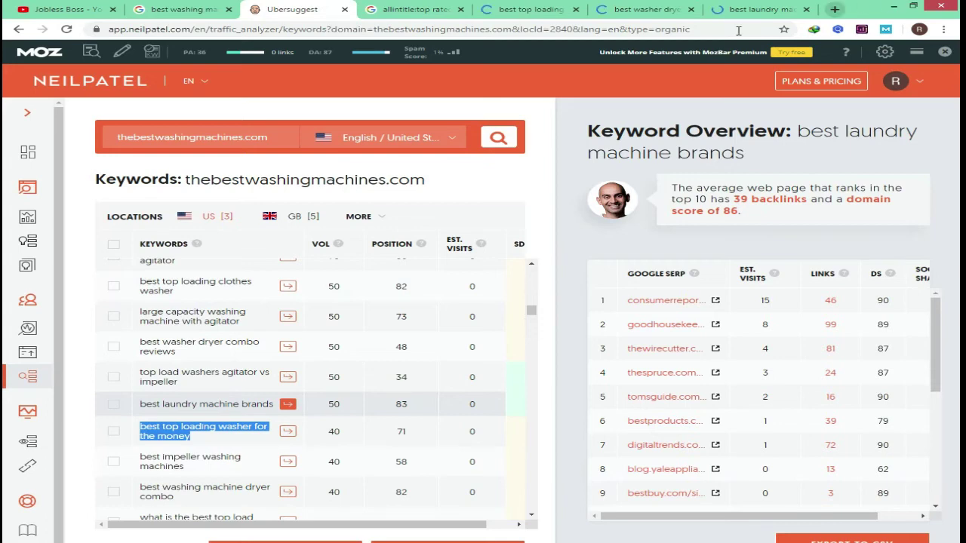
key("ctrl+t")
key("ctrl+v")
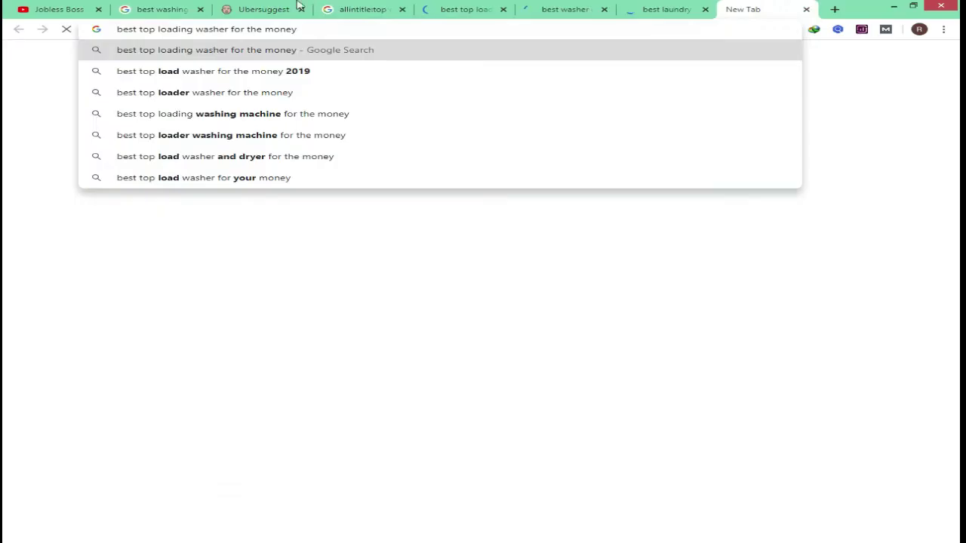
key("Return")
Copy the keyword "best impeller washing machines" from Ubersuggest and search Google for it in a new tab.
left_click(242, 8)
scroll(202, 384, "down", 3)
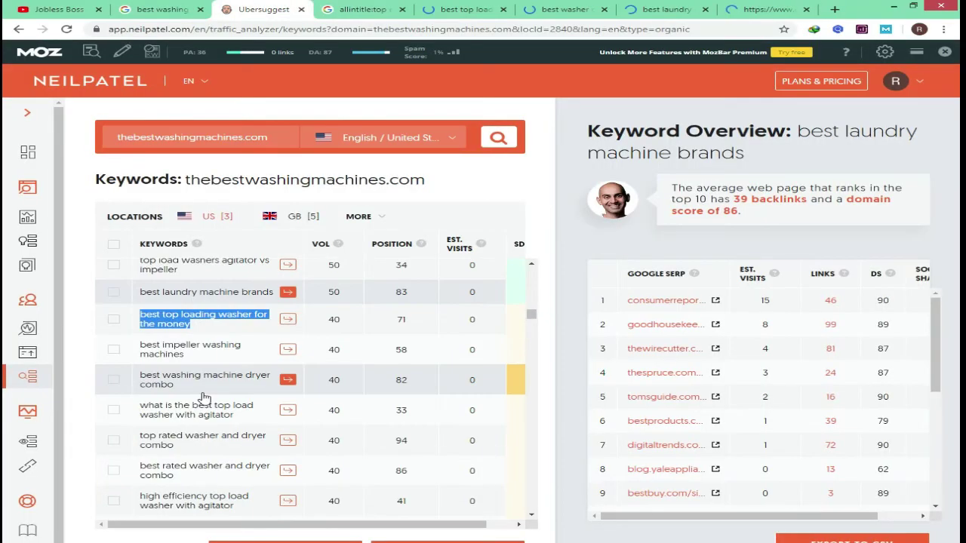
triple_click(189, 355)
key("ctrl+c")
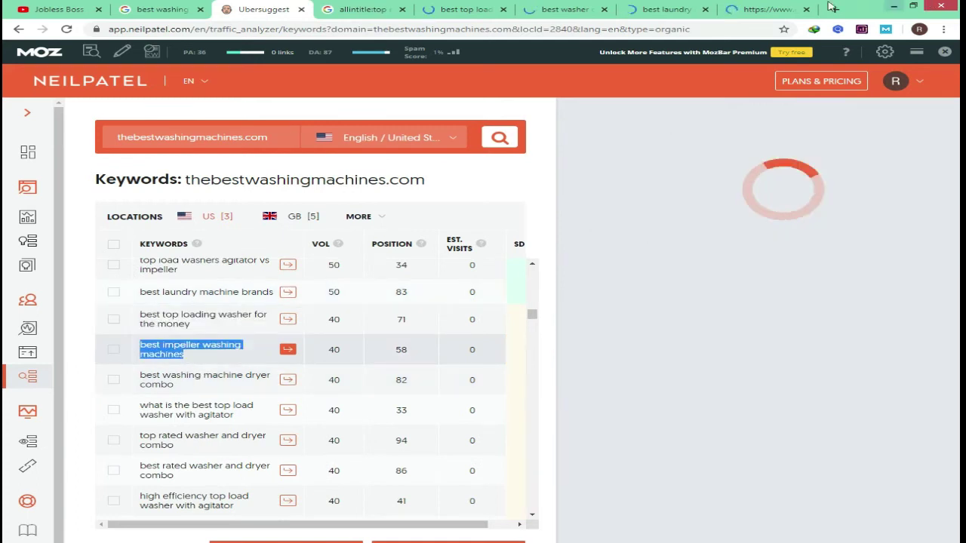
left_click(830, 7)
key("ctrl+v")
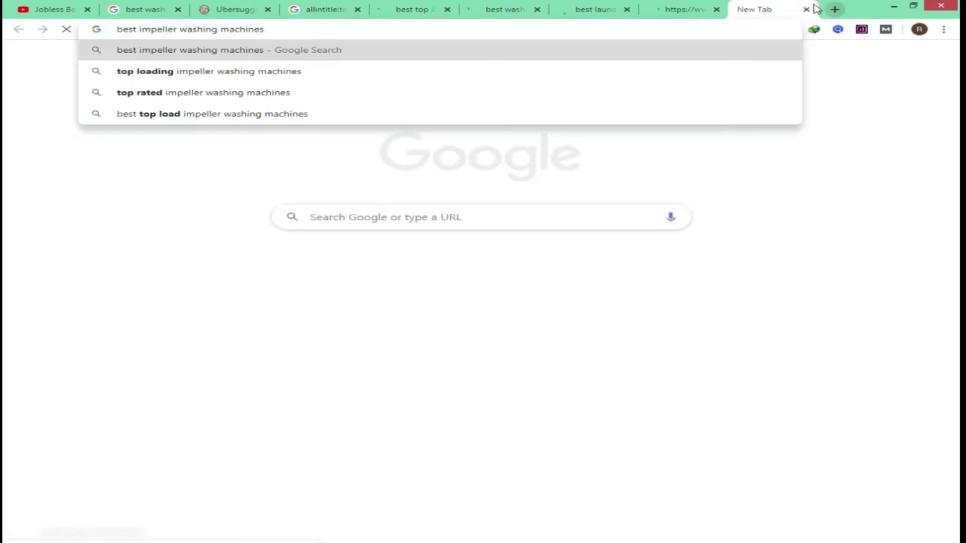
key("Return")
Copy "top rated washers with agitators" from its allintitle search and look up that keyword's search volume in the Ubersuggest list.
left_click(264, 7)
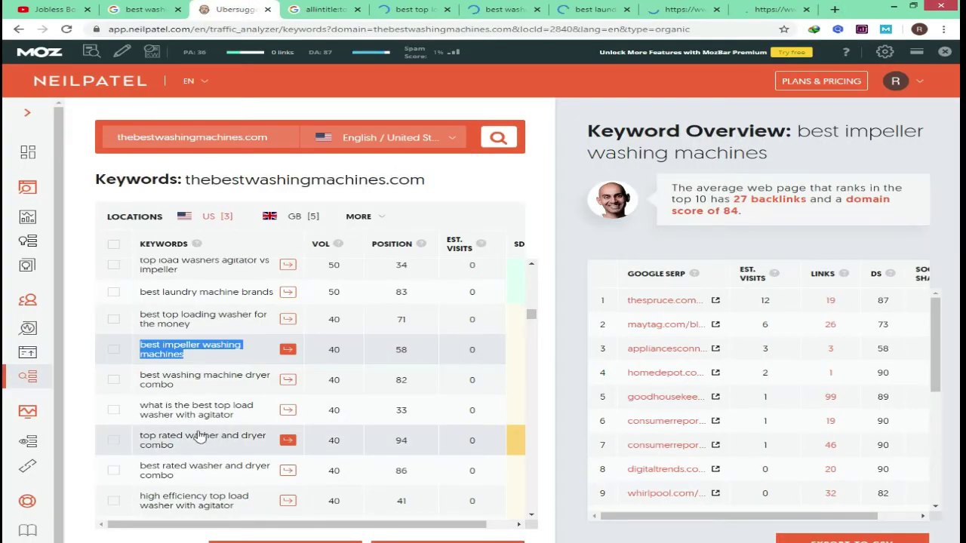
scroll(215, 431, "up", 1)
scroll(218, 429, "up", 3)
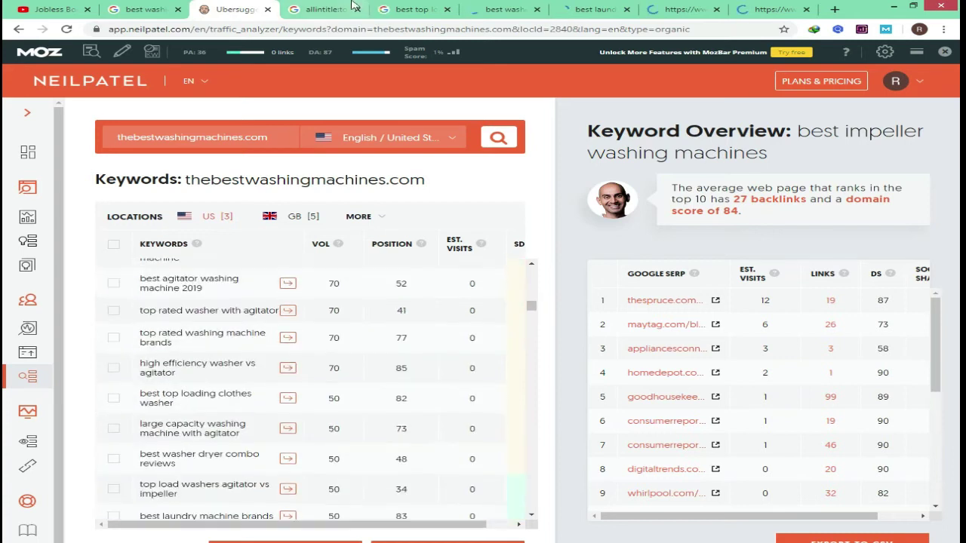
key("ctrl+Tab")
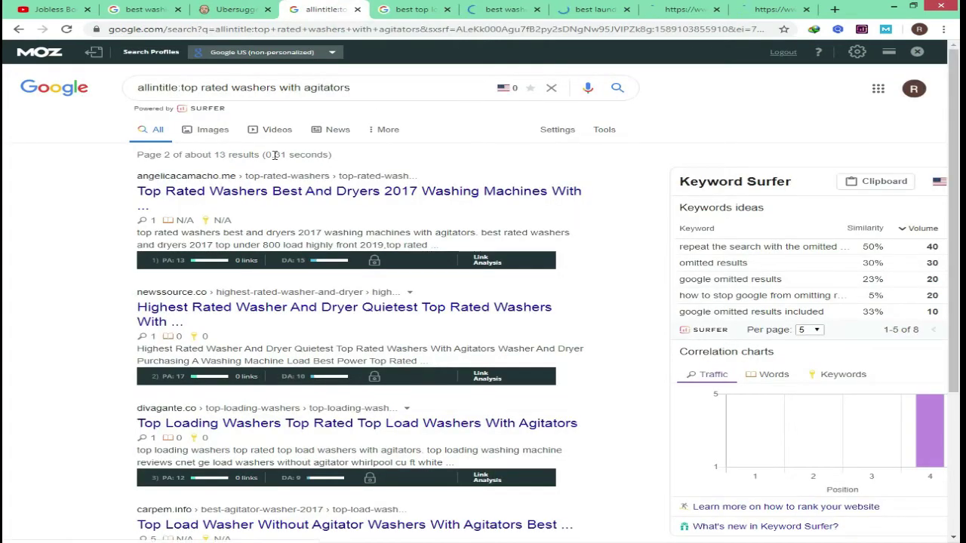
left_click_drag(367, 90, 182, 90)
key("ctrl+c")
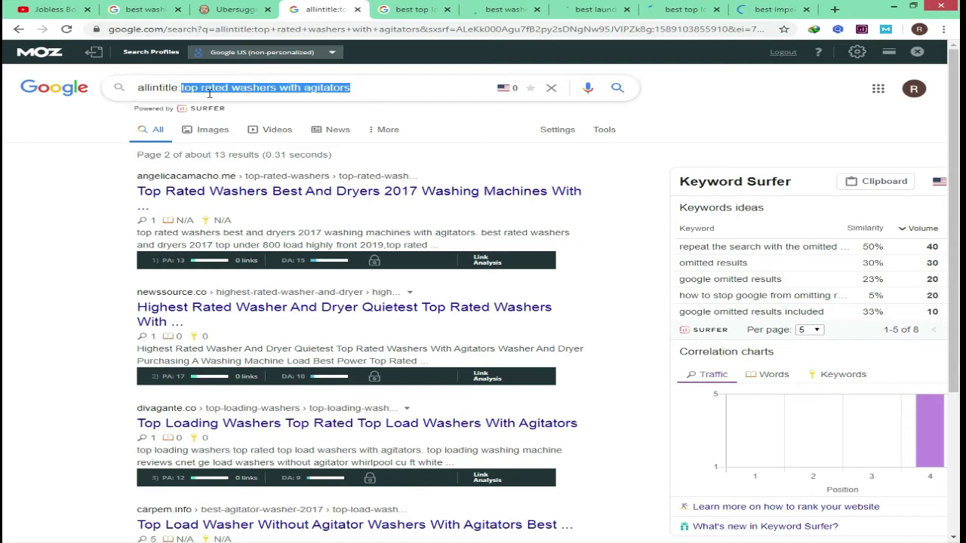
left_click(211, 6)
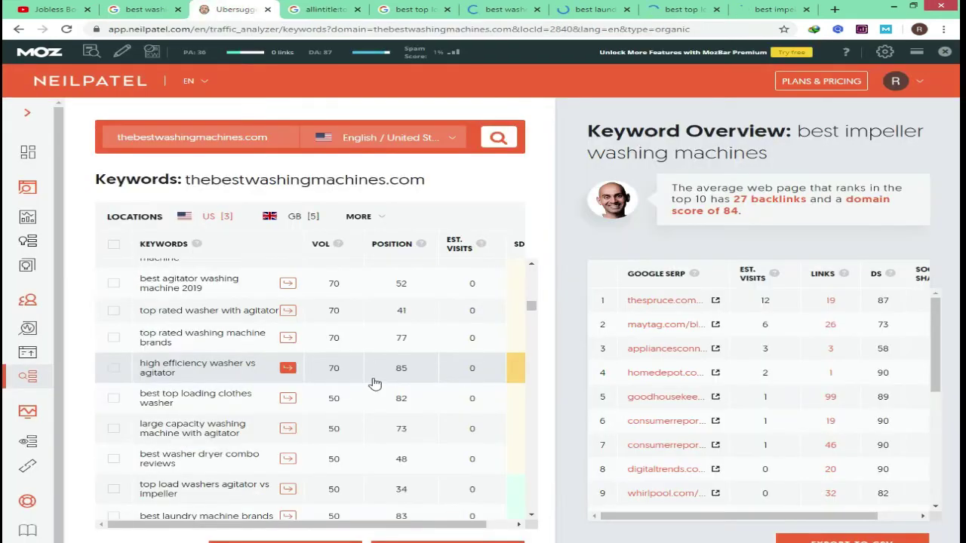
scroll(373, 383, "up", 3)
scroll(324, 377, "up", 2)
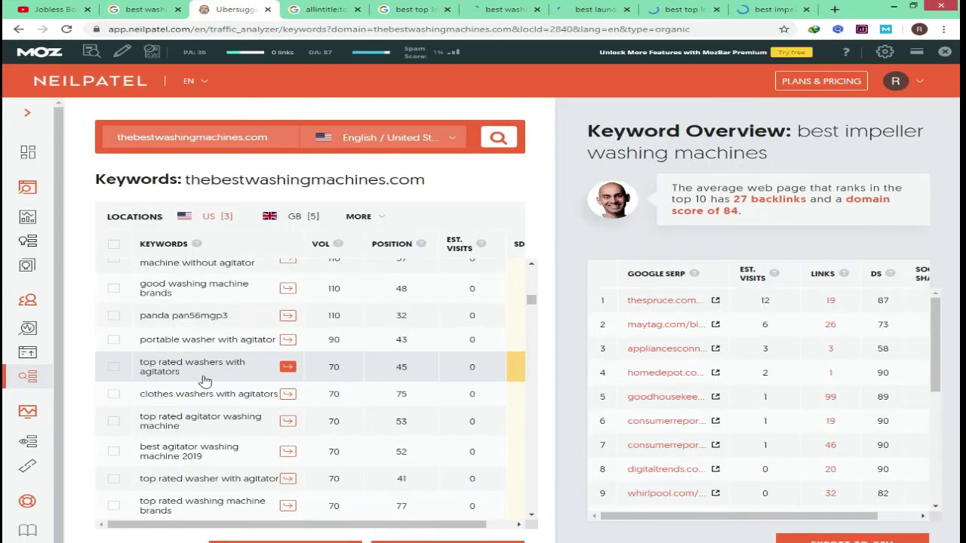
In the Excel KGR Sheet, enter "top rated washers with agitators" in row 5 with 13 allintitle results and search volume 70.
key("alt+Tab")
left_click(191, 157)
key("ctrl+v")
key("Tab")
type("13")
key("Tab")
type("70")
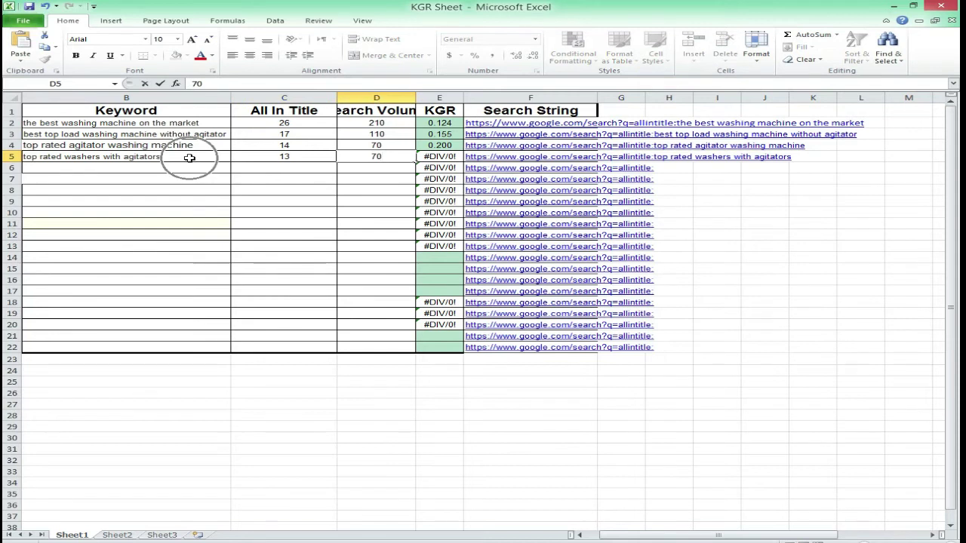
key("Return")
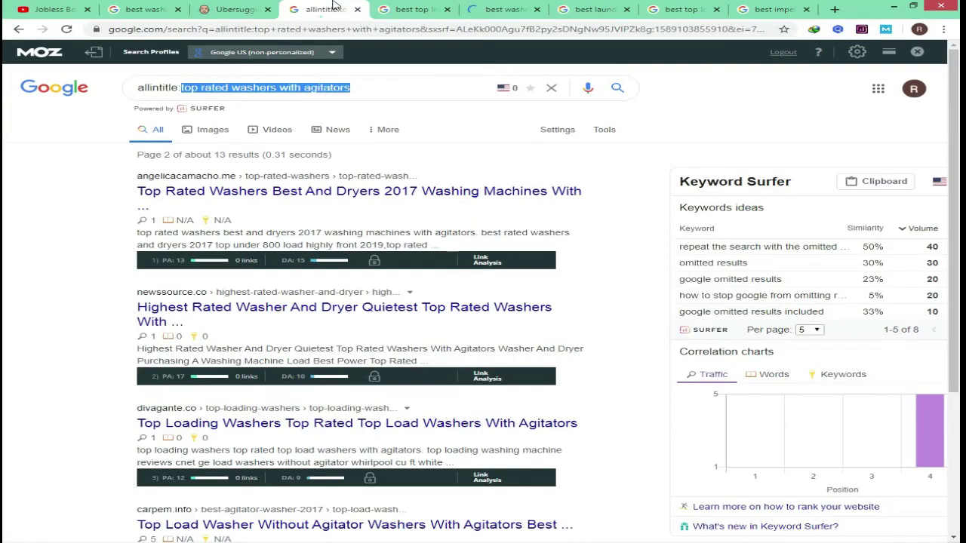
Back in Chrome, turn the "best top loading clothes washer" search into an allintitle search.
key("ctrl+Tab")
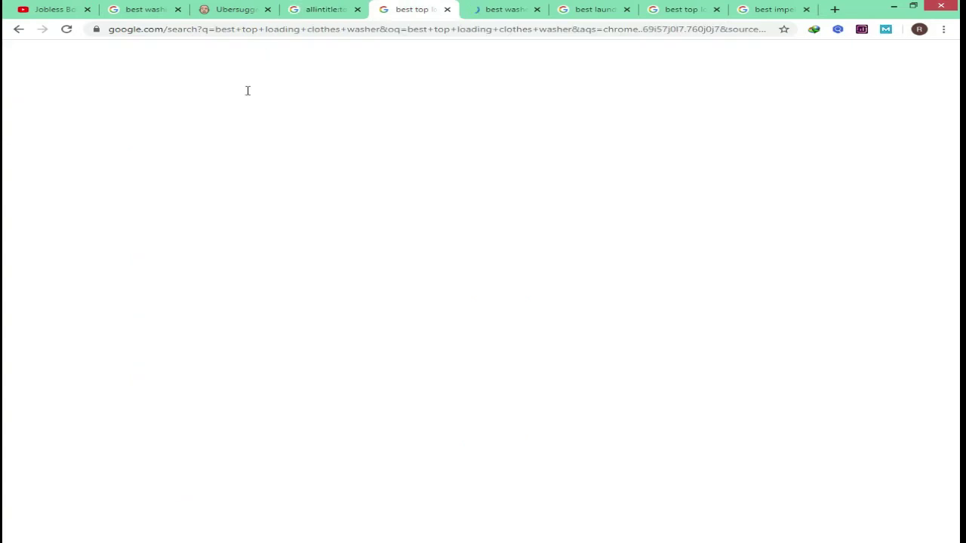
left_click(142, 83)
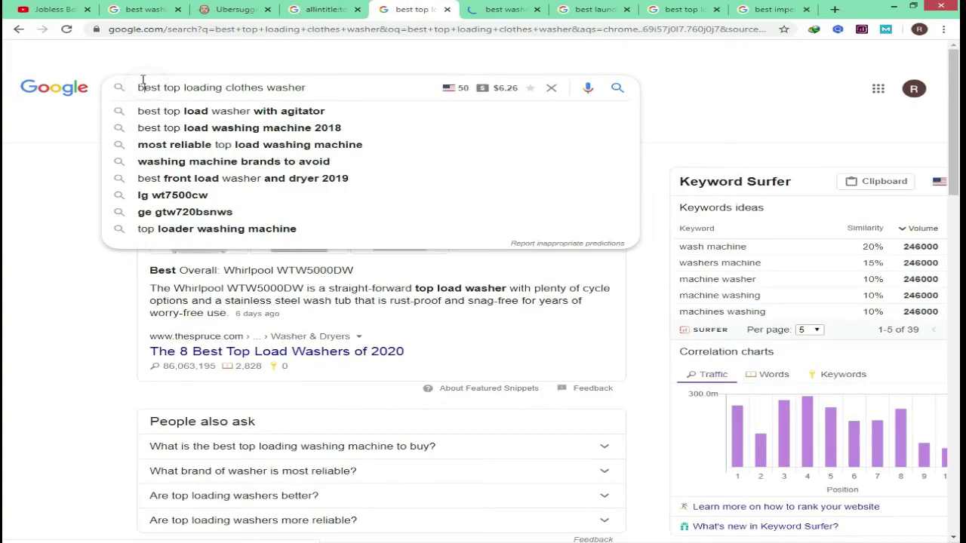
type("allintitle")
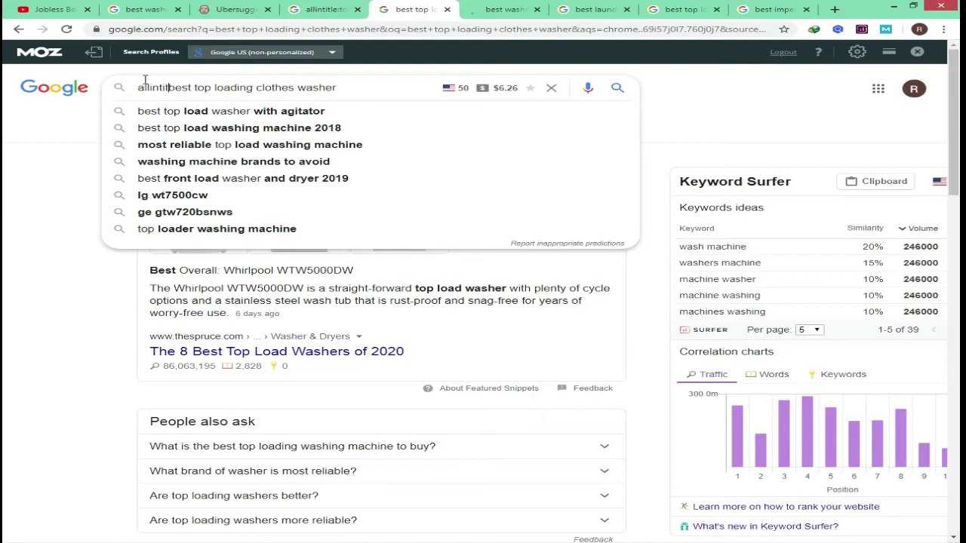
type(":")
key("Return")
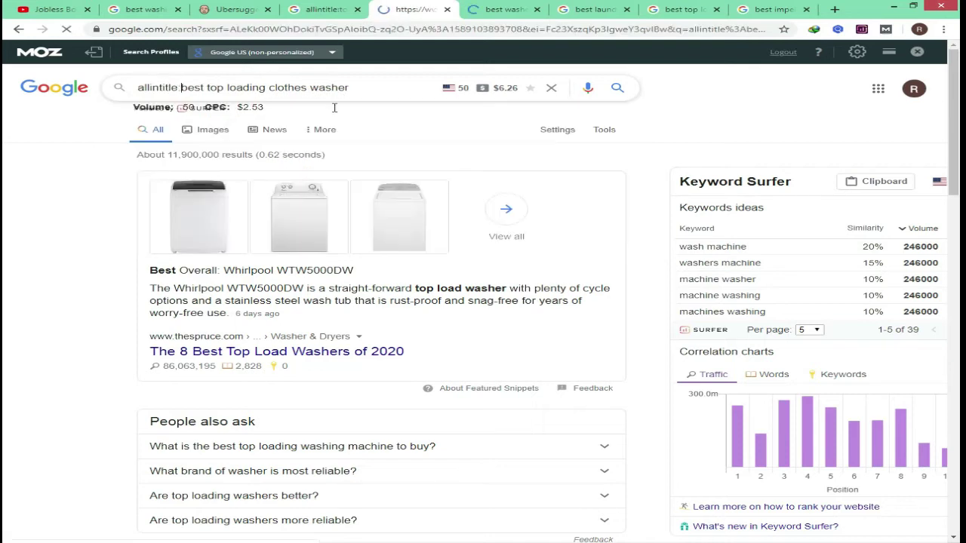
Open page 2 of the allintitle results and copy the keyword "best top loading clothes washer" from the query.
scroll(448, 238, "down", 10)
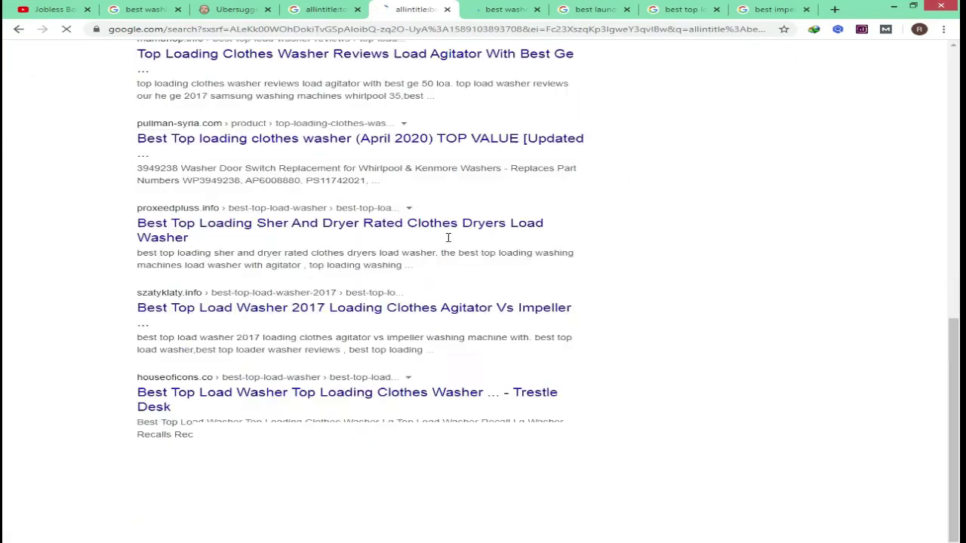
scroll(367, 491, "down", 2)
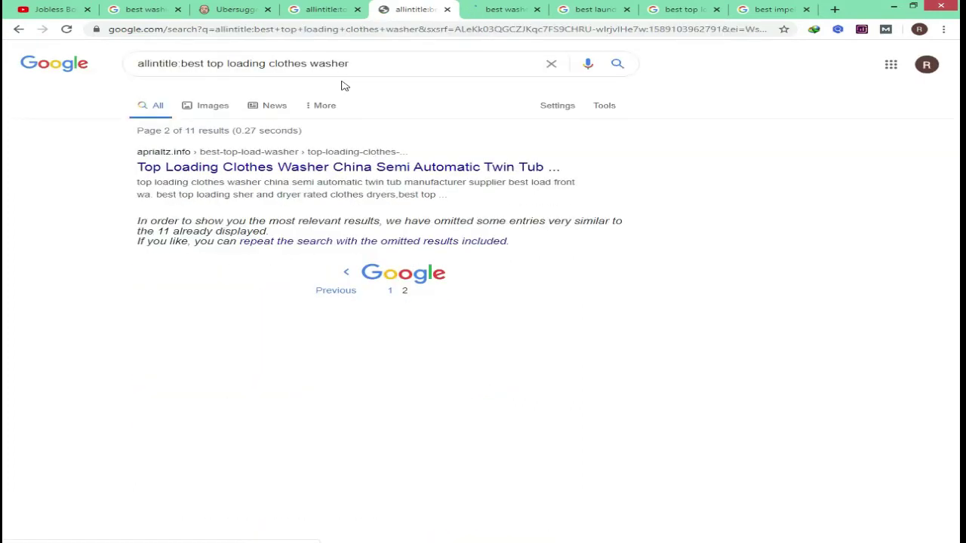
left_click_drag(361, 87, 181, 87)
key("ctrl+c")
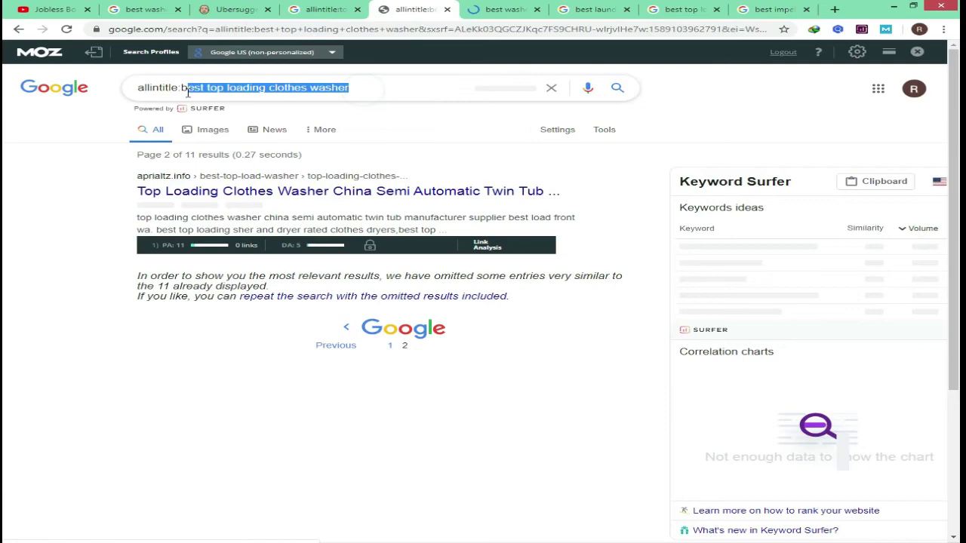
In the Excel KGR Sheet, enter "best top loading clothes washer" in row 6 with 11 allintitle results and search volume 50.
key("alt+Tab")
left_click(129, 167)
key("ctrl+v")
key("Tab")
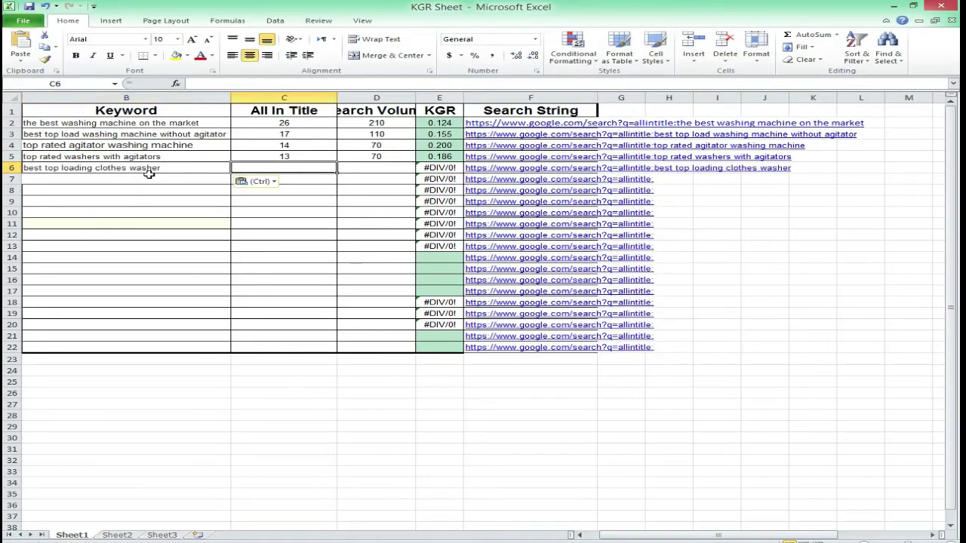
type("11")
key("Tab")
type("50")
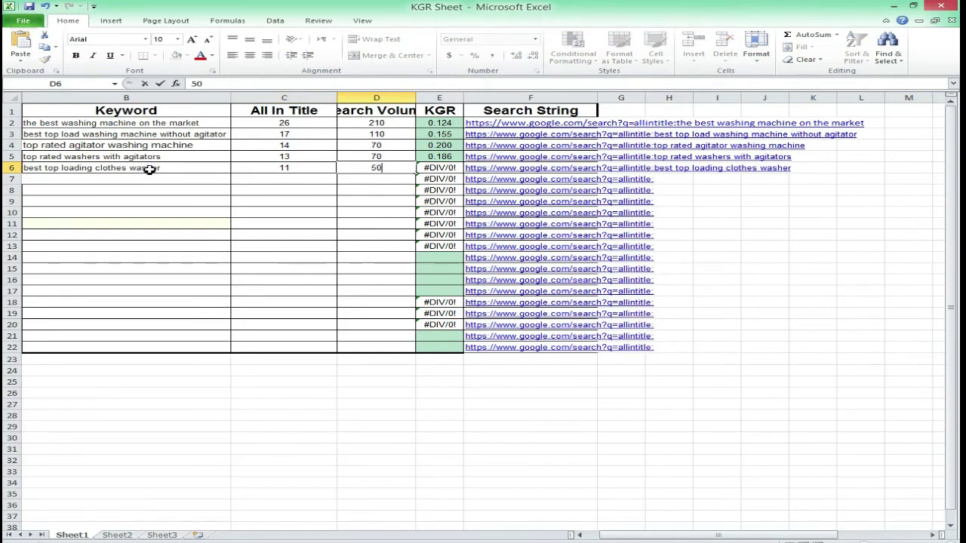
key("Down")
key("Left")
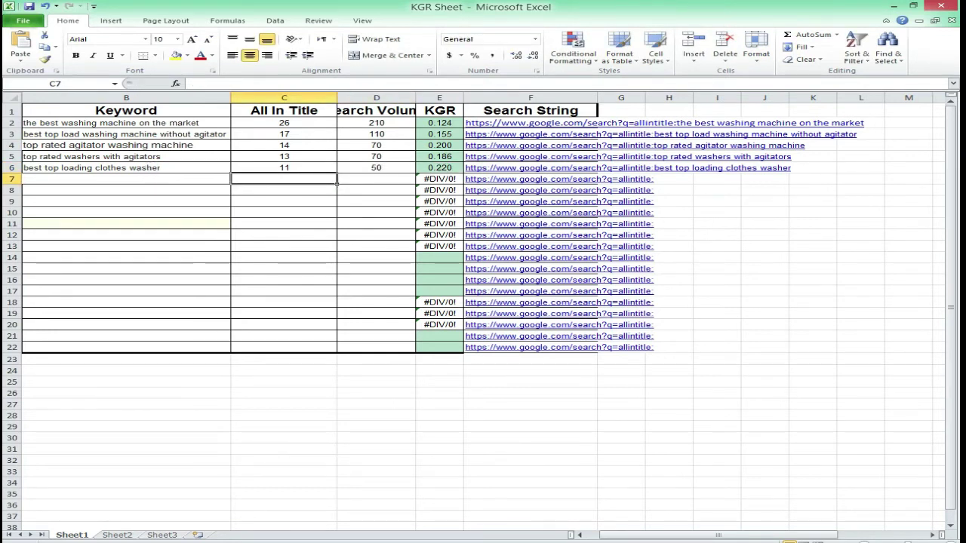
Back in Chrome, run an allintitle search for the already searched keyword "best washer dryer combo reviews".
key("alt+Tab")
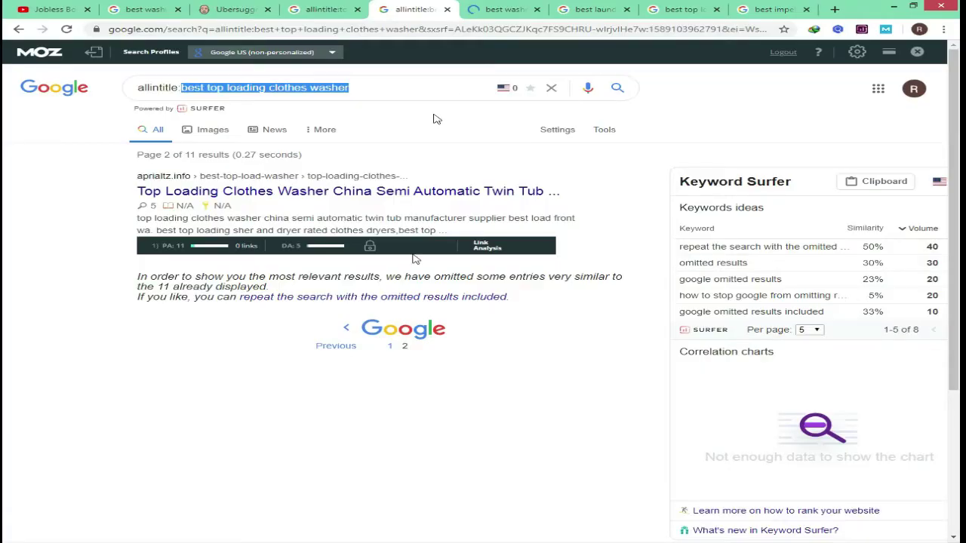
left_click(506, 9)
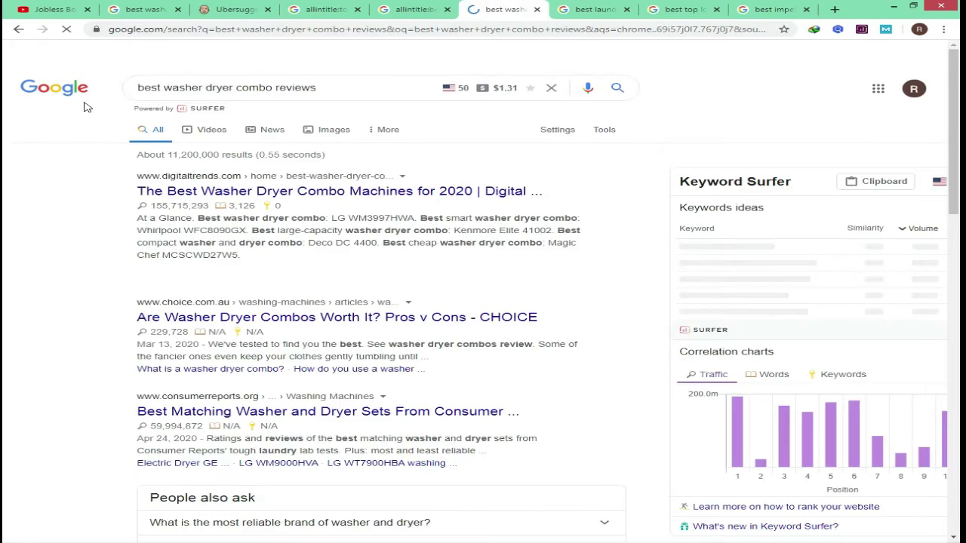
left_click(137, 87)
type("allintitle")
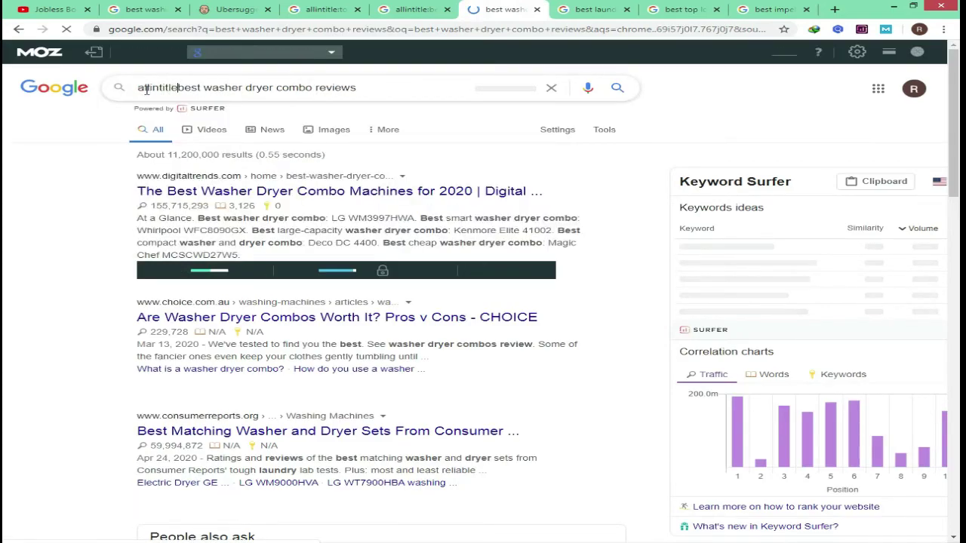
type(":")
key("Return")
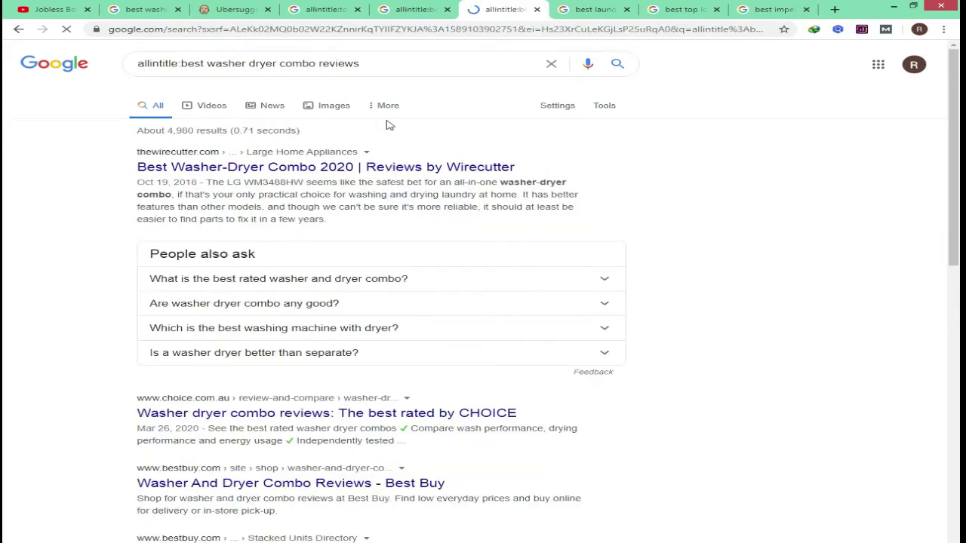
Request page 5 of the allintitle results for "best washer dryer combo reviews".
scroll(377, 316, "down", 10)
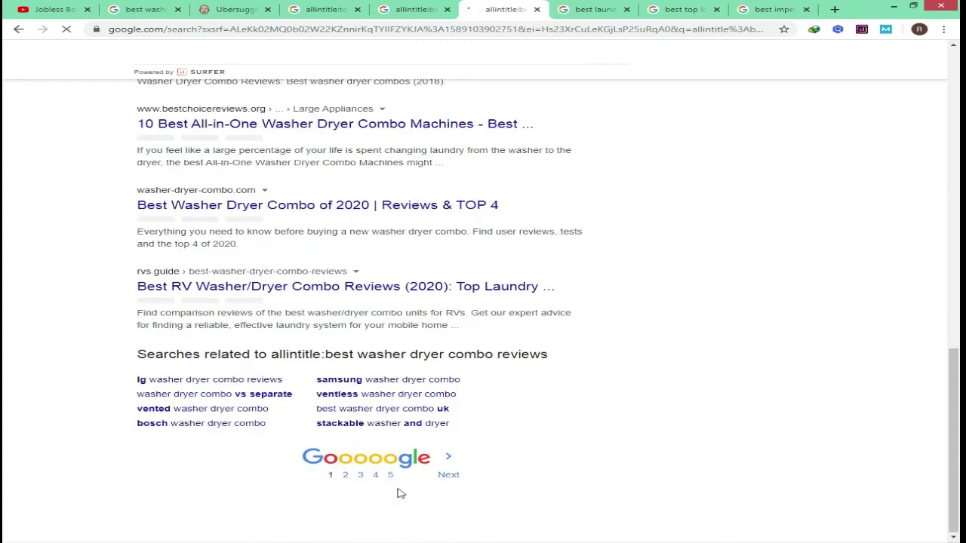
scroll(391, 498, "down", 3)
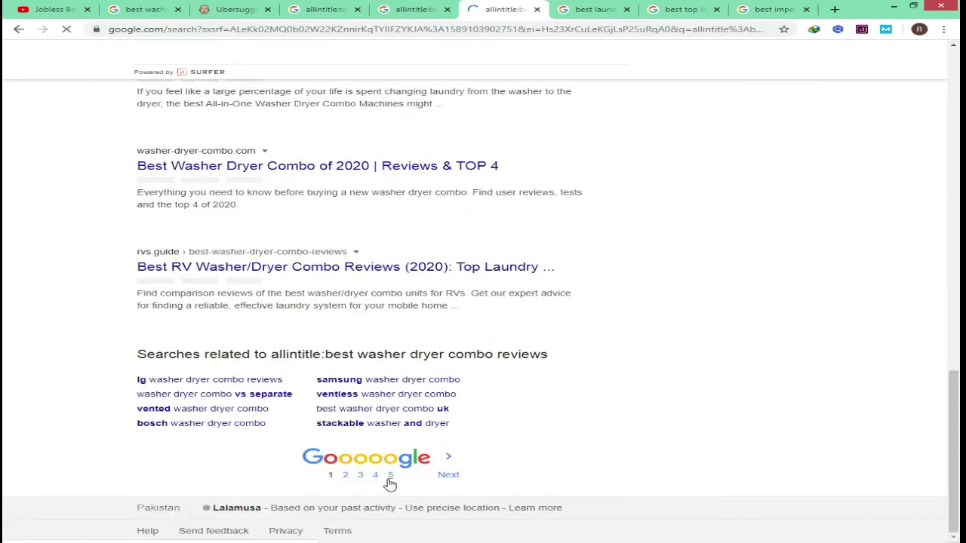
left_click(390, 481)
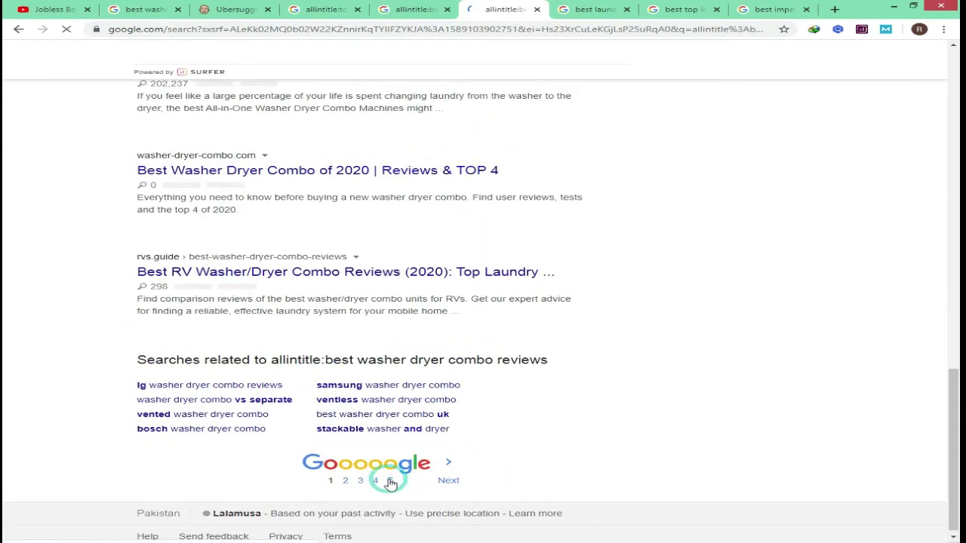
left_click(584, 6)
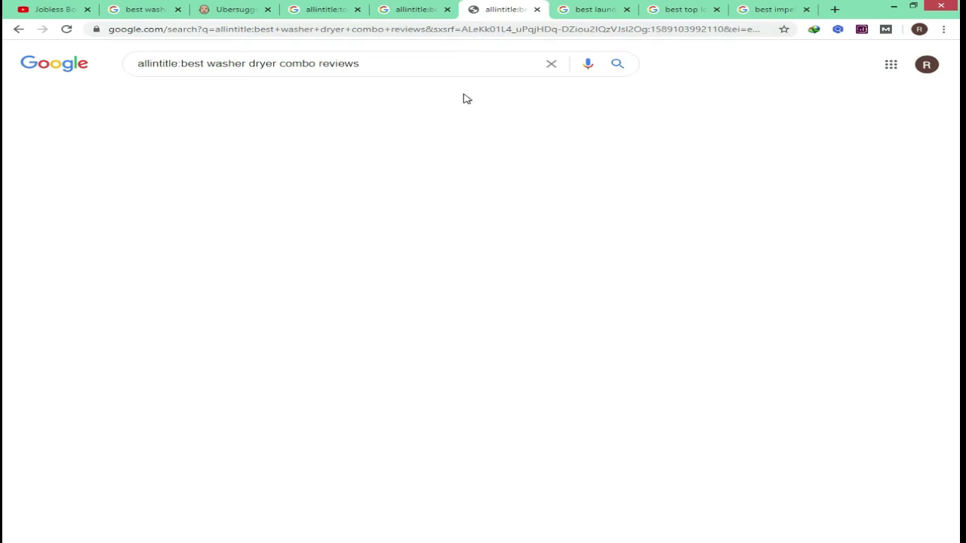
Reload the allintitle results page and copy the keyword "best washer dryer combo reviews" from the query.
left_click(68, 30)
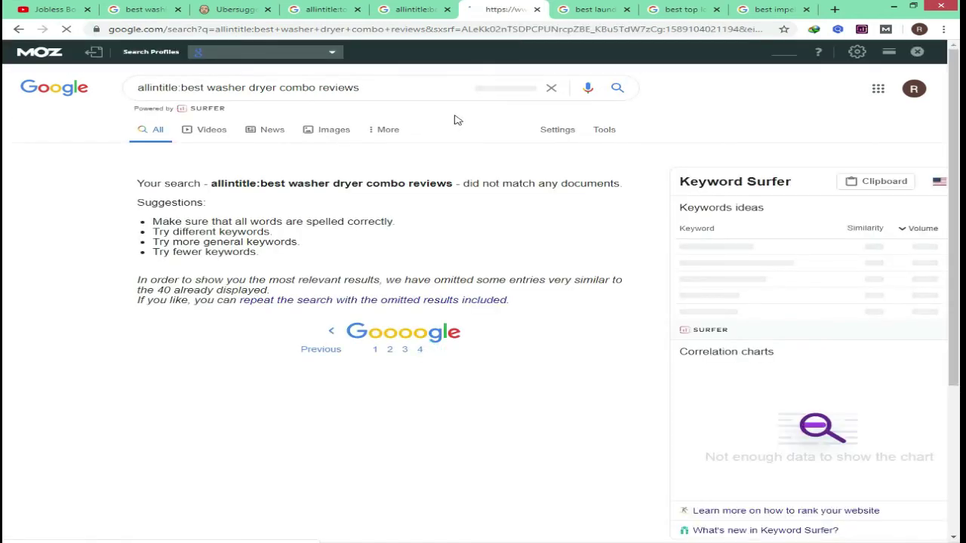
left_click_drag(366, 92, 182, 87)
key("ctrl+c")
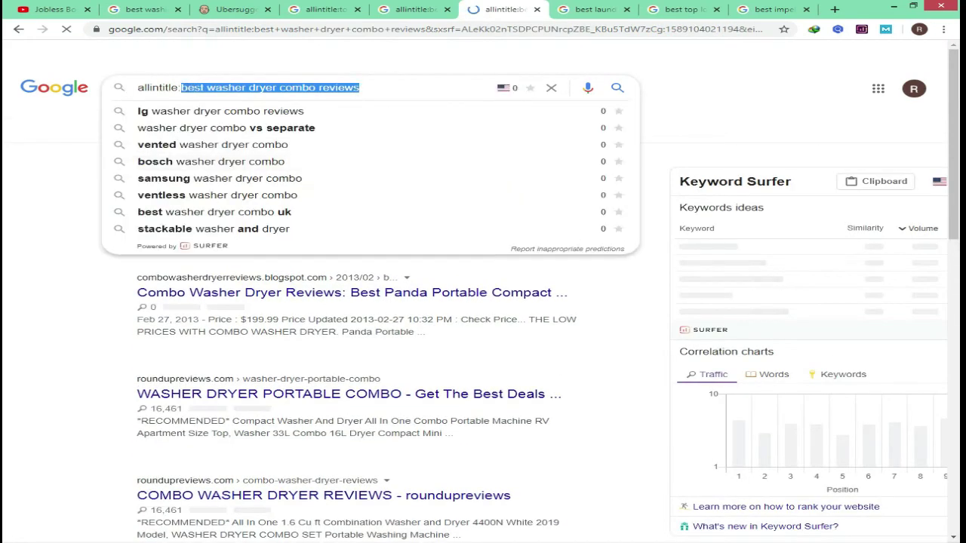
In the Excel KGR Sheet, enter "best washer dryer combo reviews" in row 7 with 38 allintitle results and search volume 50.
key("alt+Tab")
key("ctrl+v")
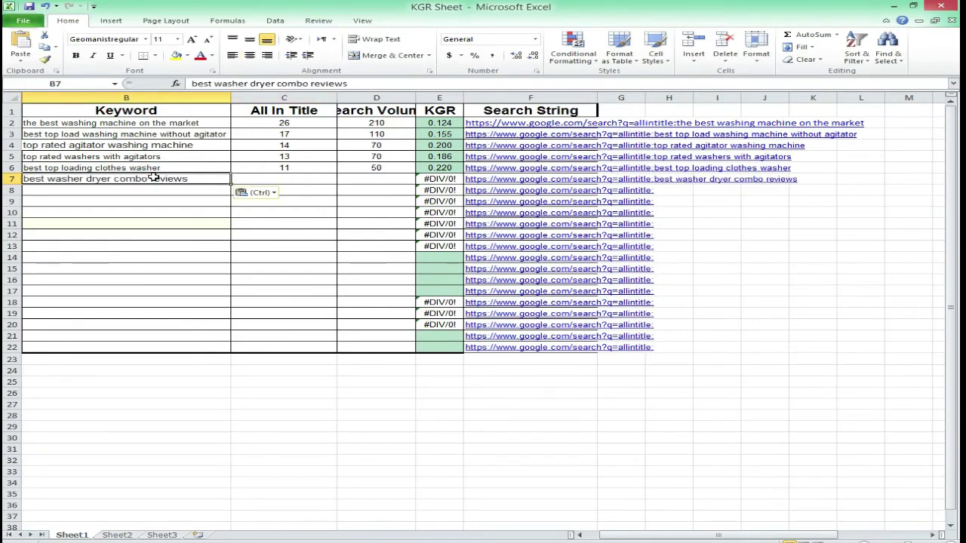
key("Tab")
type("38")
key("Tab")
type("50")
key("Return")
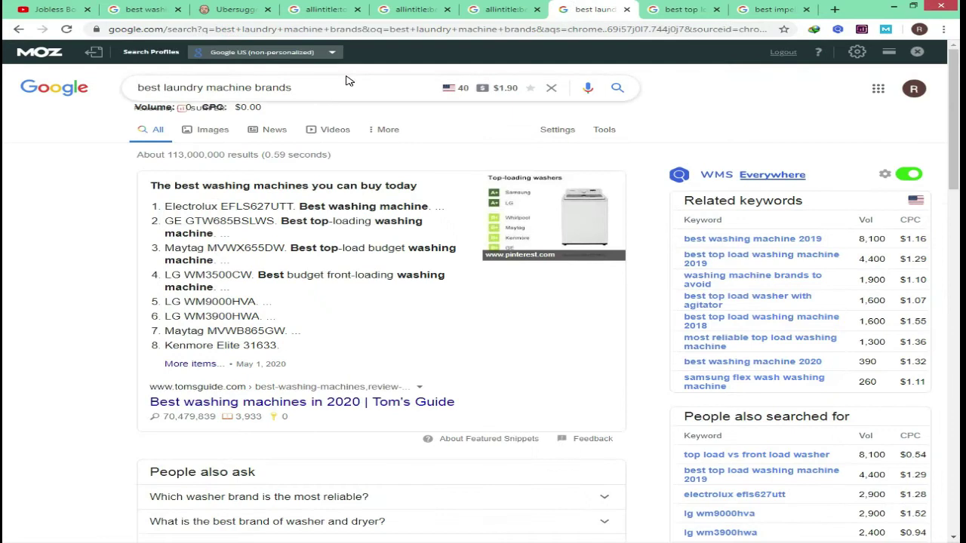
Back in Chrome, run an allintitle search for the already searched keyword "best laundry machine brands".
triple_click(341, 87)
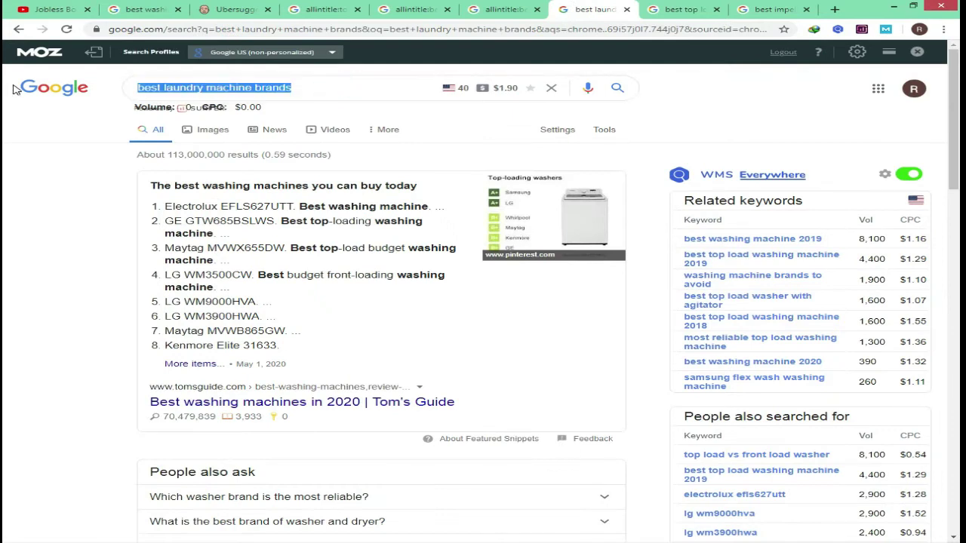
left_click(157, 90)
type("allintitl")
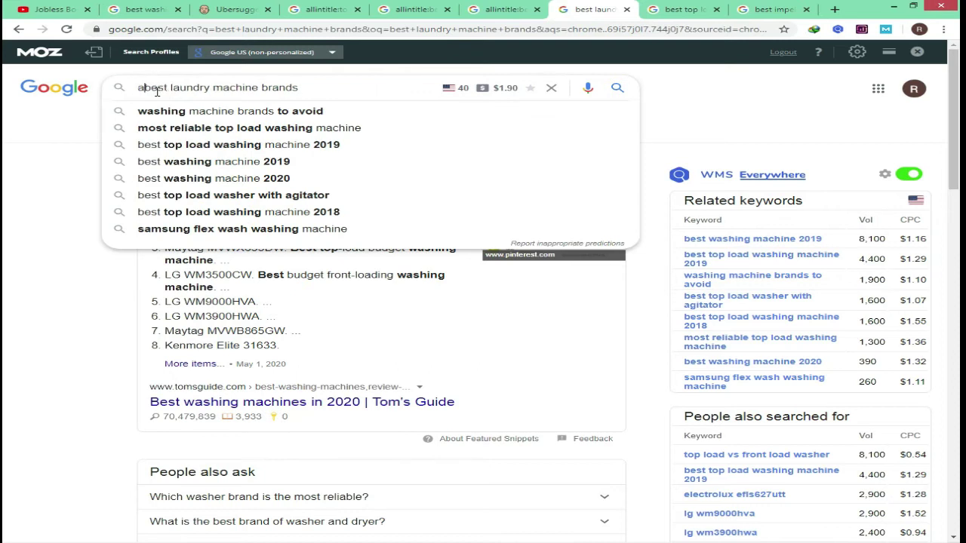
type("e:")
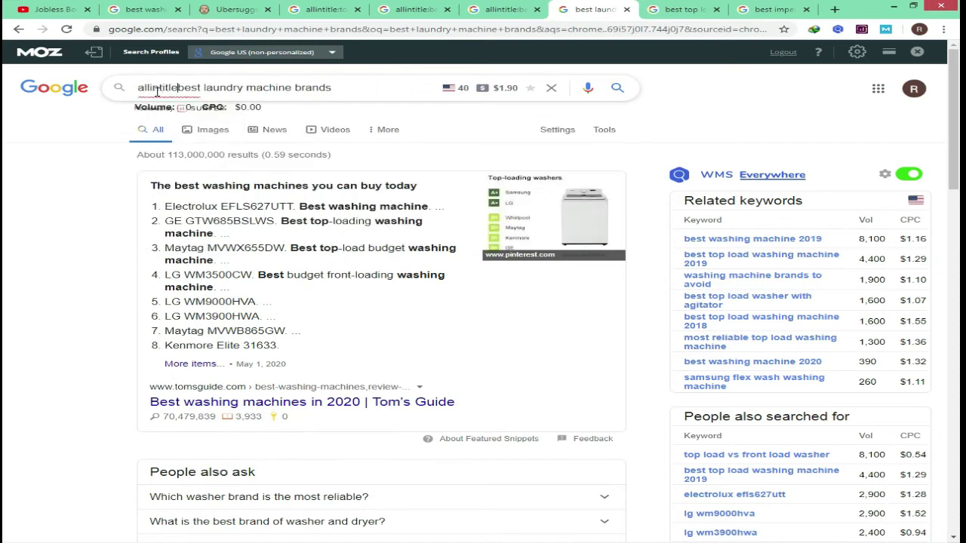
key("Return")
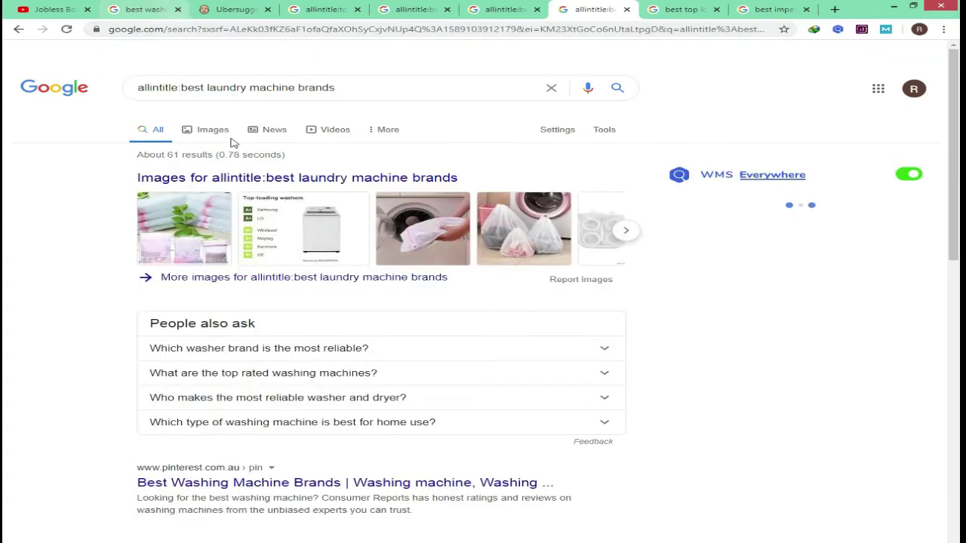
Open page 2 of the allintitle results and copy the keyword "best laundry machine brands" from the query.
scroll(295, 270, "down", 9)
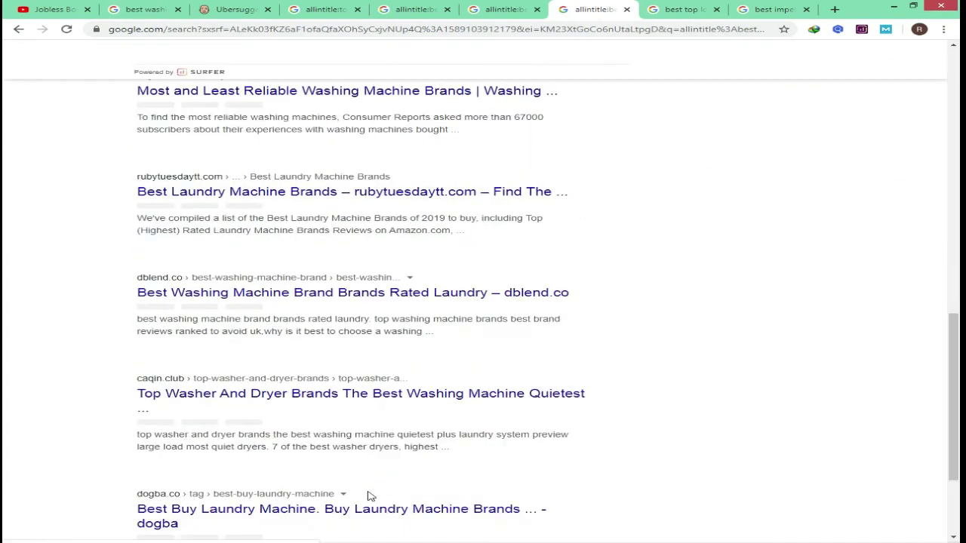
scroll(355, 481, "down", 3)
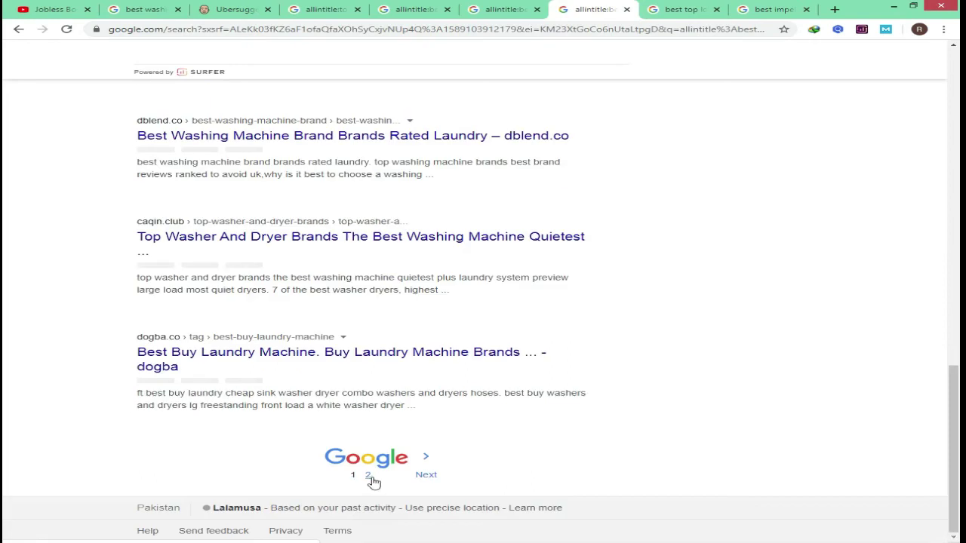
scroll(401, 173, "up", 10)
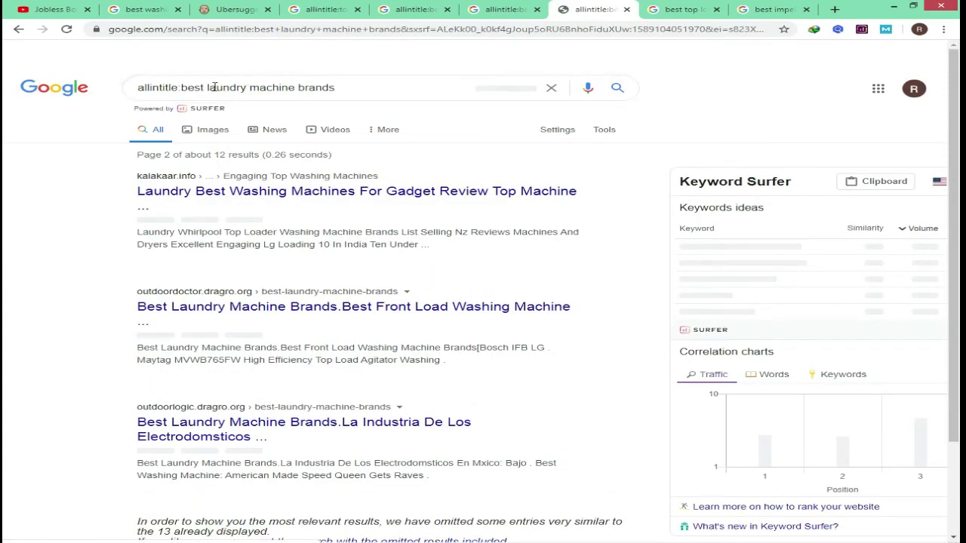
left_click_drag(181, 89, 357, 88)
key("ctrl+c")
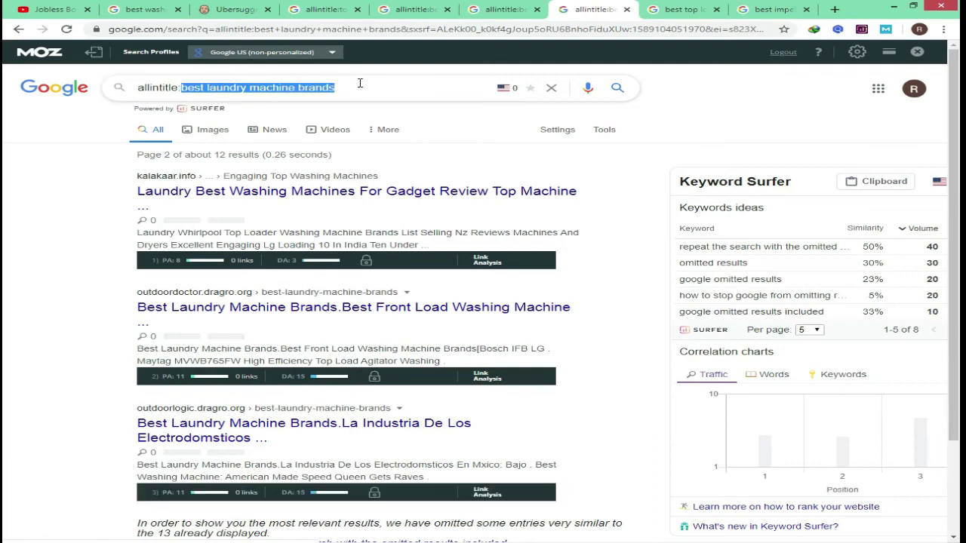
In the Excel KGR Sheet, enter "best laundry machine brands" in row 8 with 12 allintitle results and search volume 40.
key("alt+Tab")
left_click(190, 189)
key("ctrl+v")
key("Tab")
type("12")
key("Tab")
type("40")
key("Tab")
key("Return")
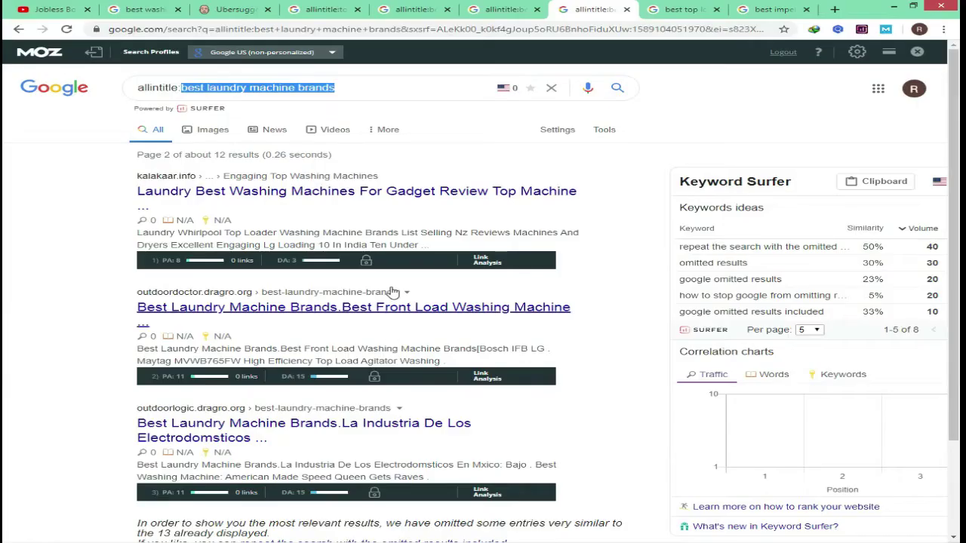
Back in Chrome, return to page 1 of the allintitle results and review the ranking pages' titles and authority metrics.
scroll(402, 280, "down", 2)
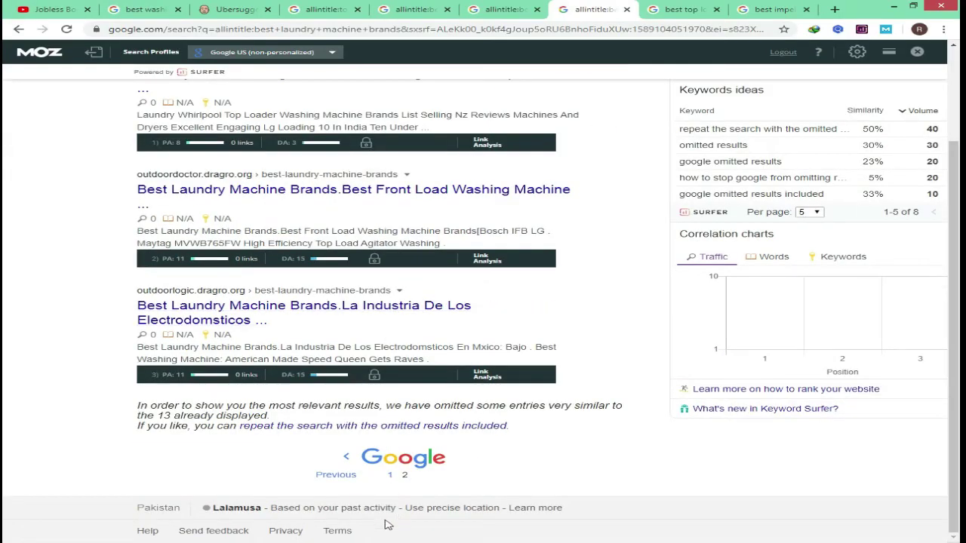
left_click(390, 476)
left_click(391, 475)
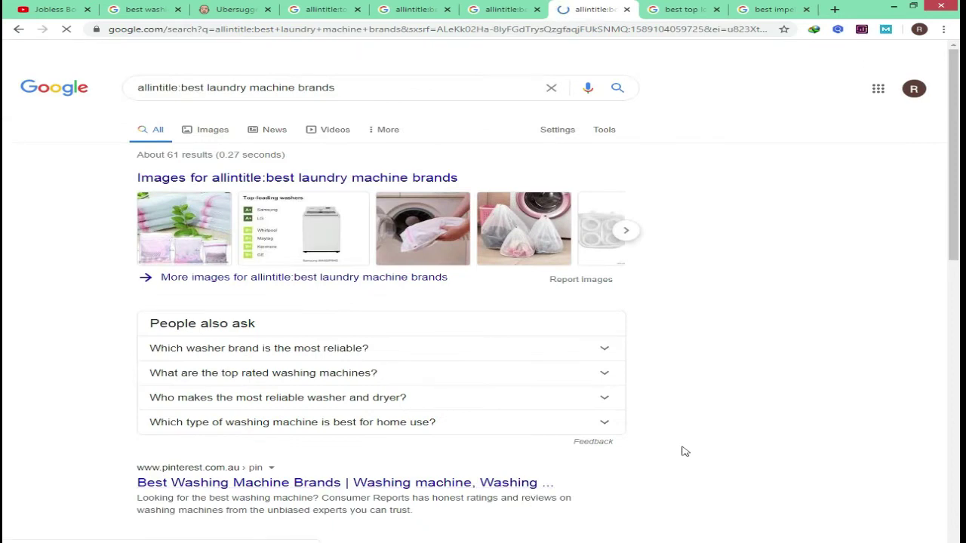
scroll(683, 452, "down", 5)
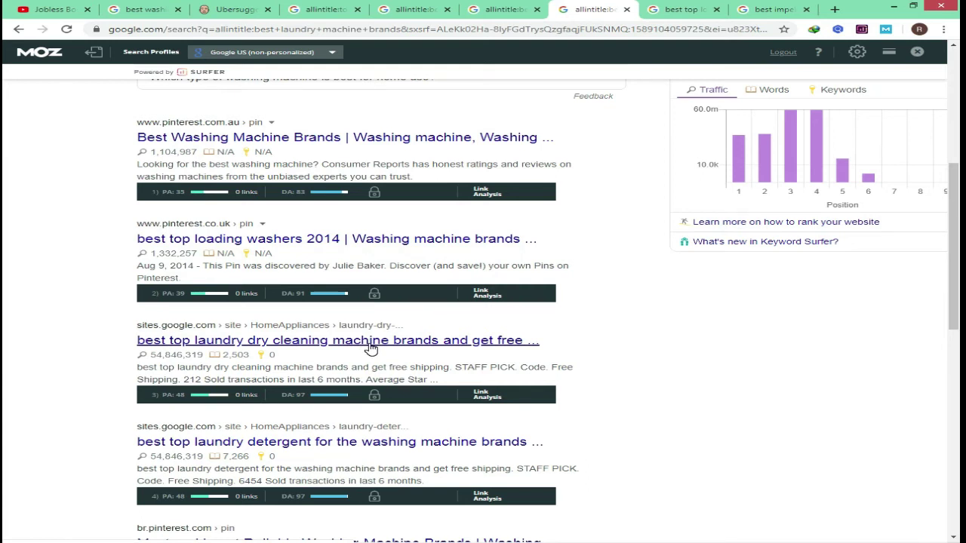
scroll(332, 380, "down", 3)
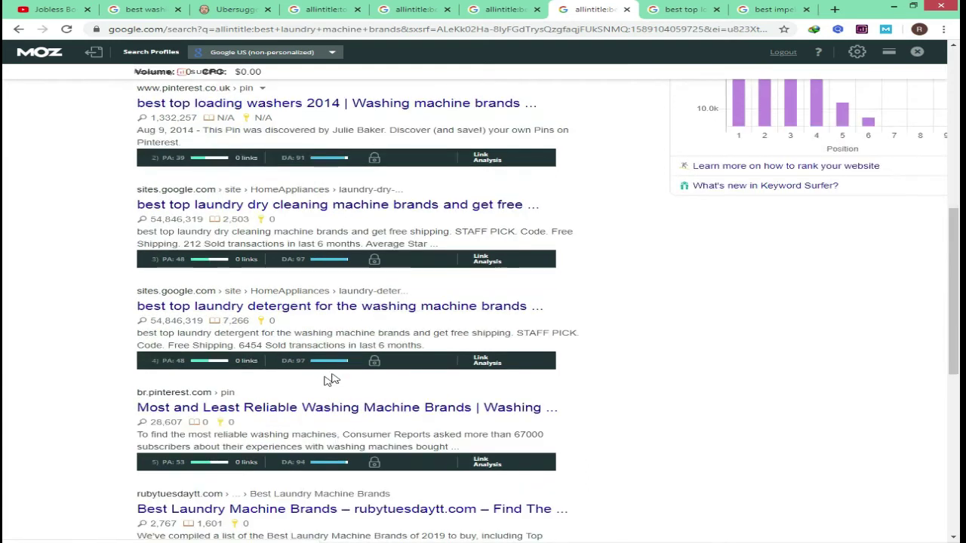
scroll(332, 380, "down", 3)
scroll(320, 276, "up", 3)
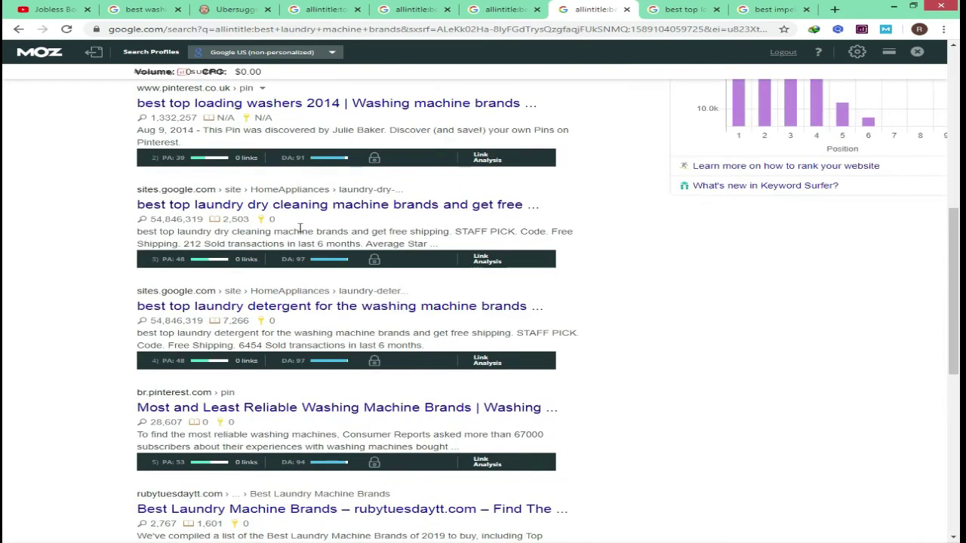
Open the sites.google.com result about top laundry dry cleaning machine brands in a new tab and display it.
right_click(308, 205)
left_click(336, 219)
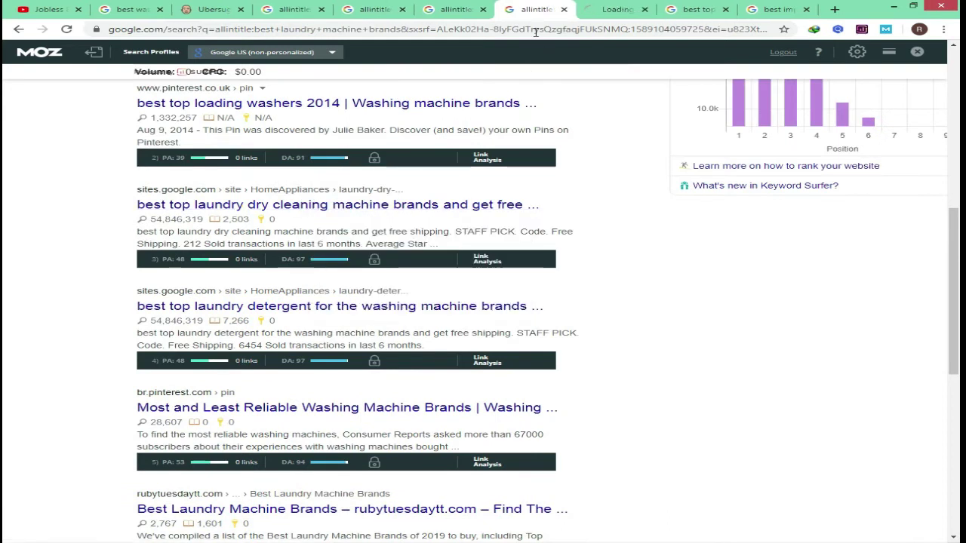
left_click(595, 6)
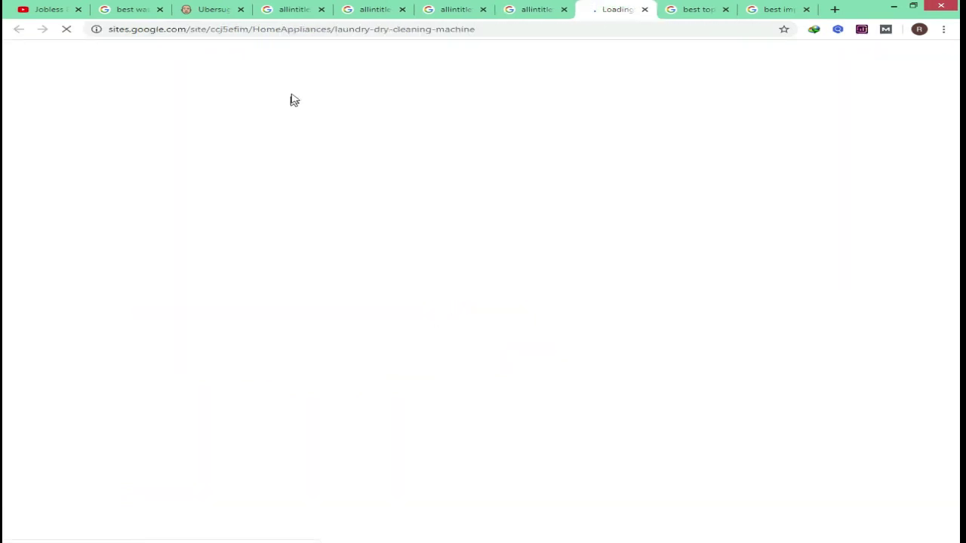
left_click(537, 9)
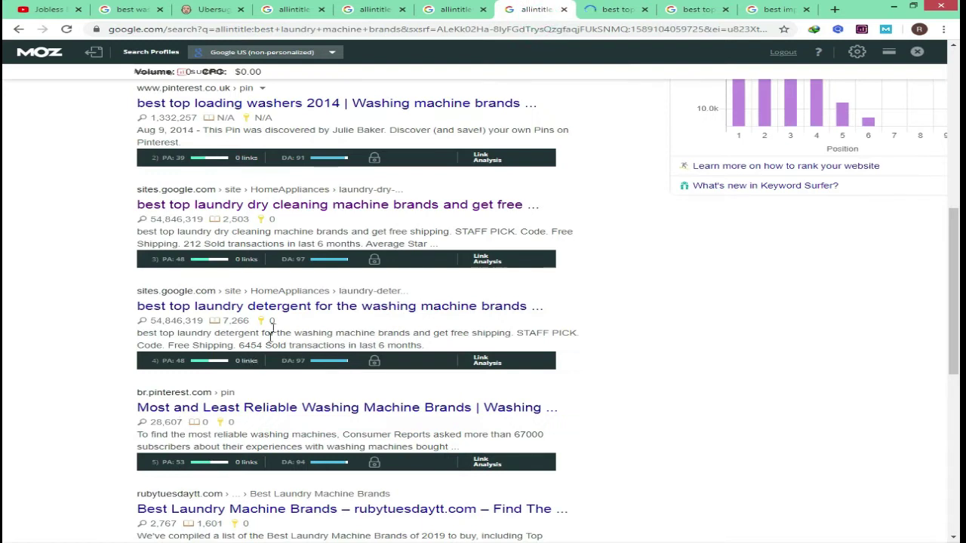
left_click(618, 6)
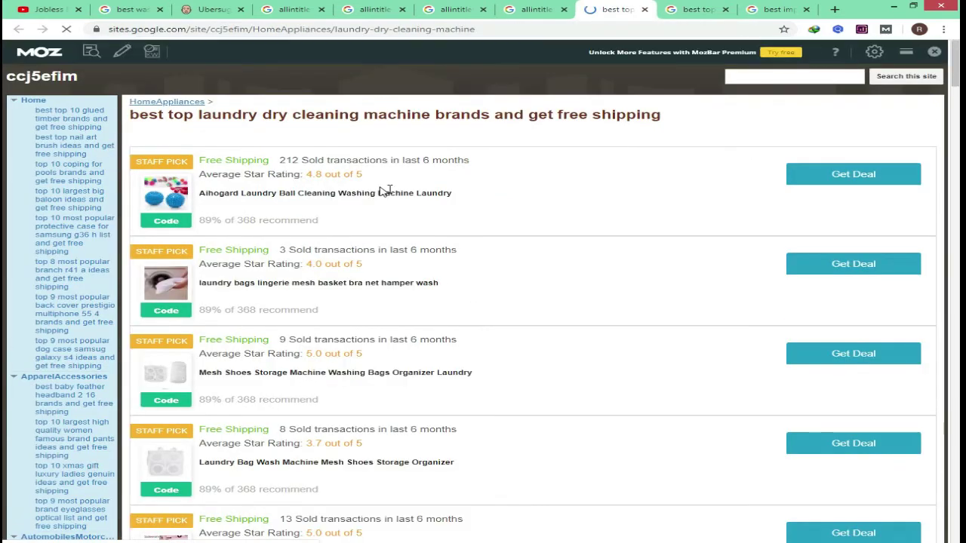
Examine the content quality of the sites.google.com product listing page from start to end, and close its tab.
scroll(389, 190, "down", 8)
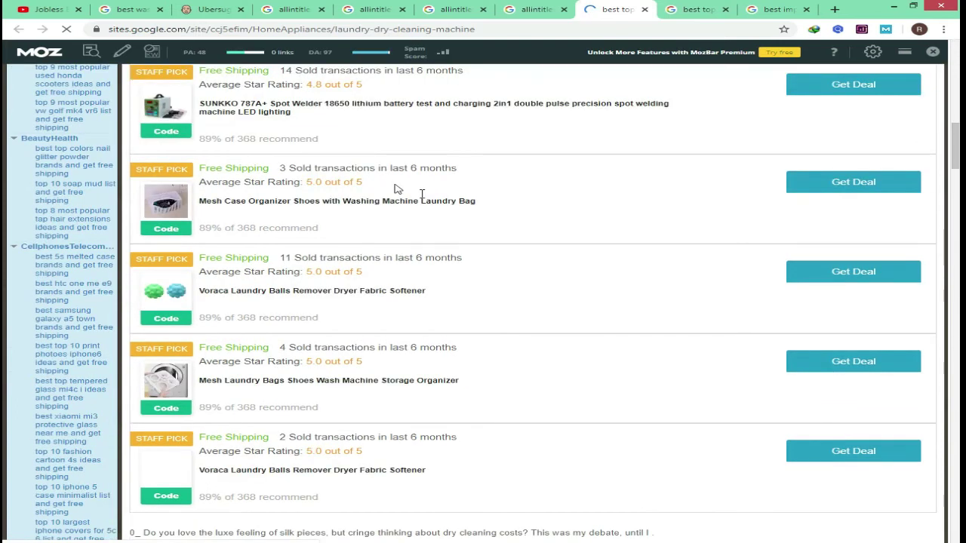
scroll(397, 189, "up", 8)
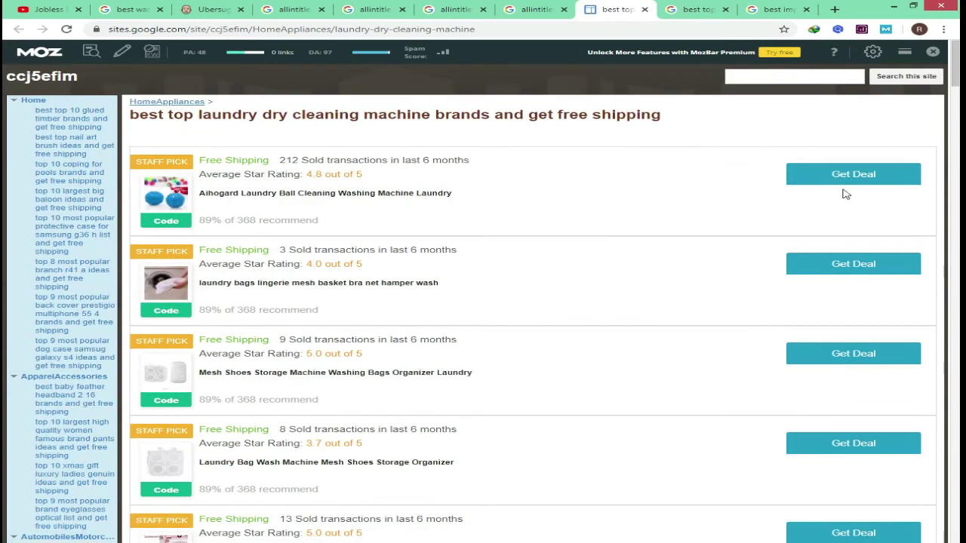
scroll(853, 188, "down", 10)
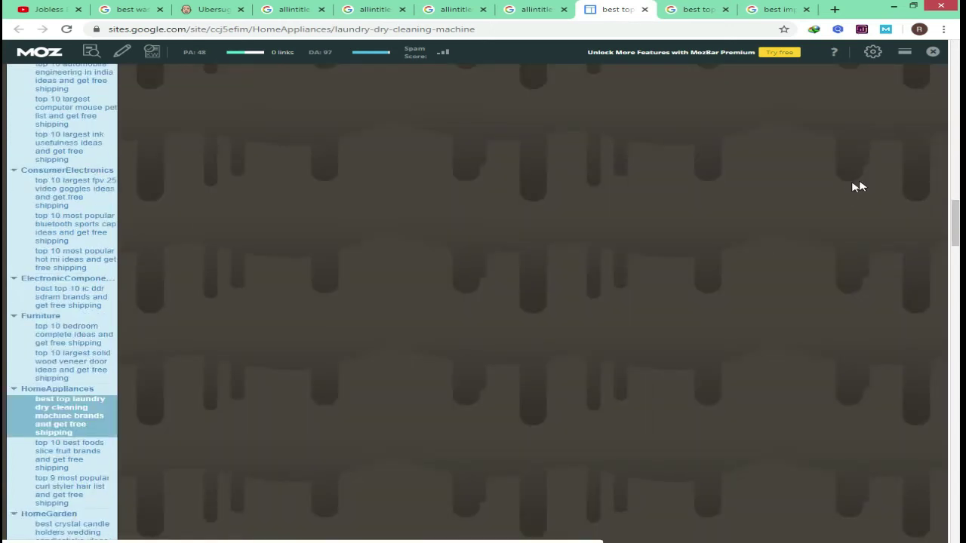
scroll(857, 188, "down", 5)
scroll(627, 216, "up", 15)
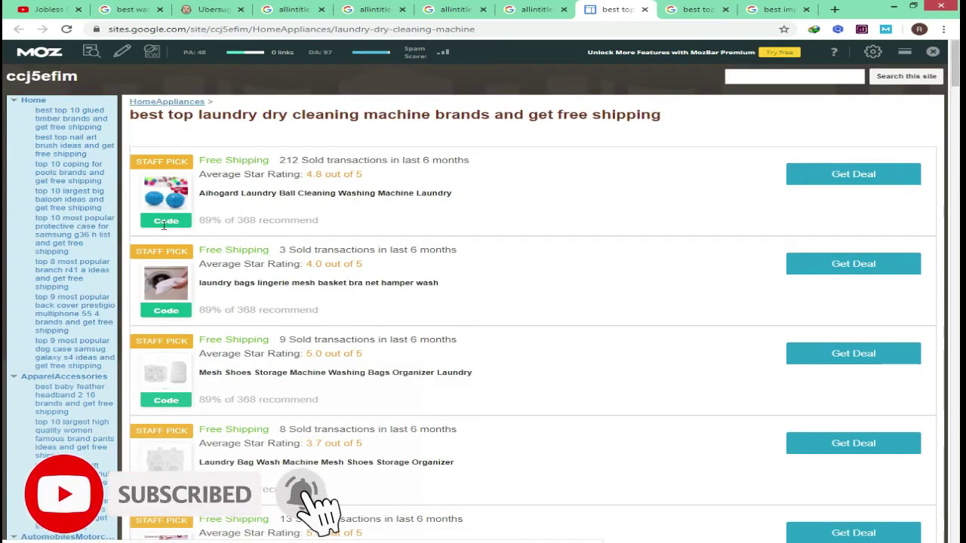
left_click(645, 9)
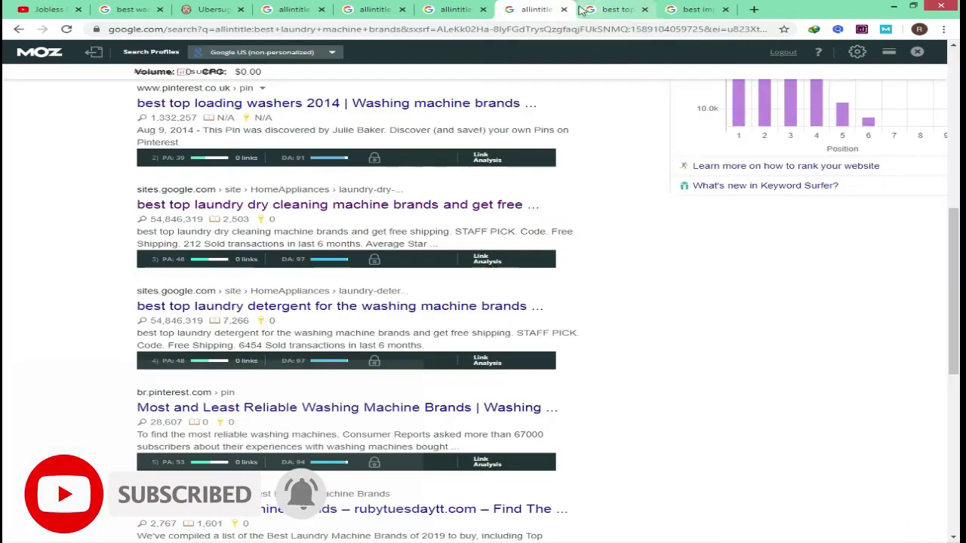
Examine the domain authority, word counts and titles of the competing results for "best laundry machine brands".
scroll(390, 224, "down", 3)
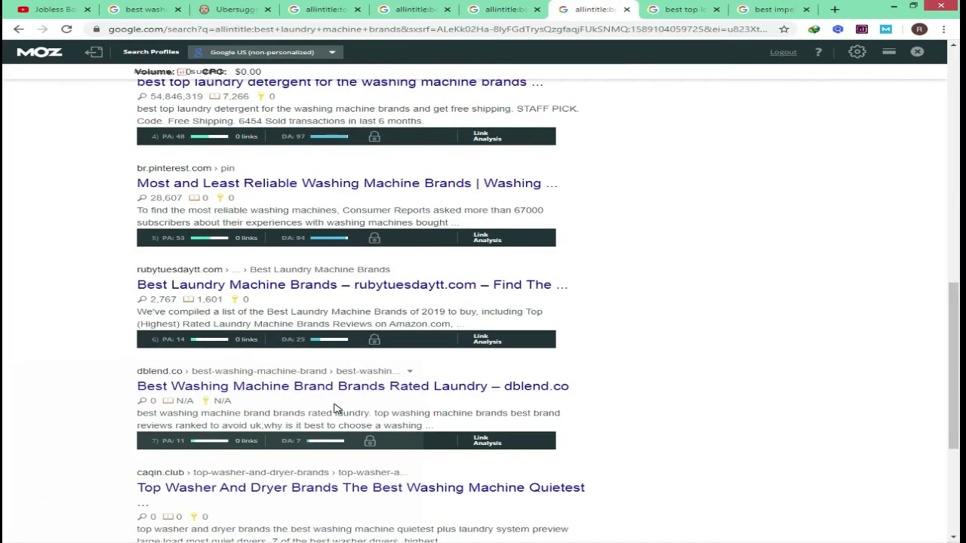
scroll(336, 408, "down", 2)
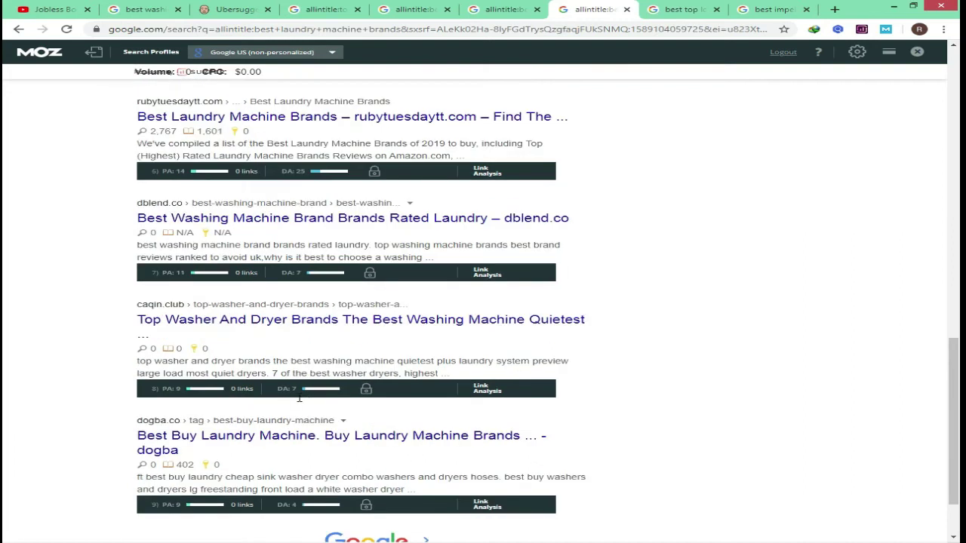
scroll(299, 397, "down", 1)
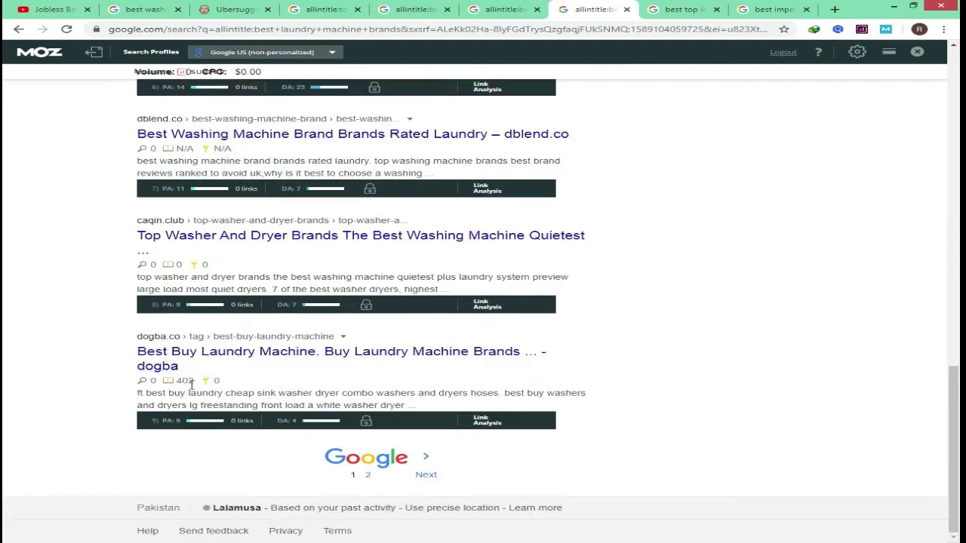
scroll(189, 362, "up", 1)
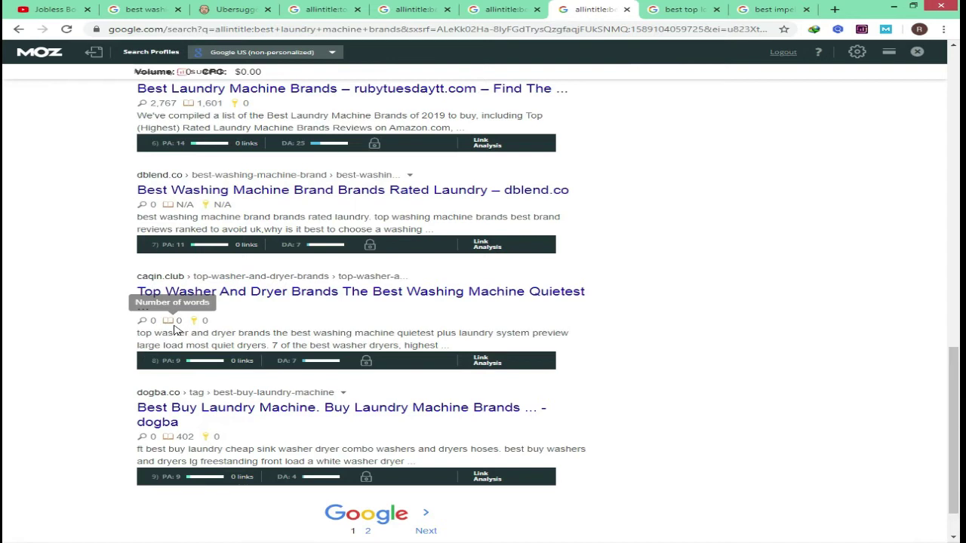
scroll(223, 231, "up", 1)
scroll(184, 221, "up", 2)
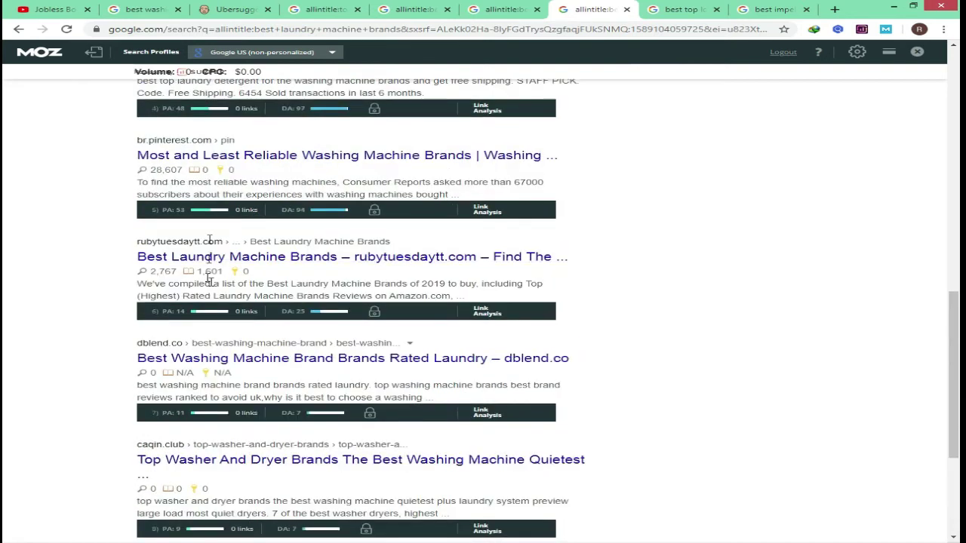
scroll(209, 279, "up", 5)
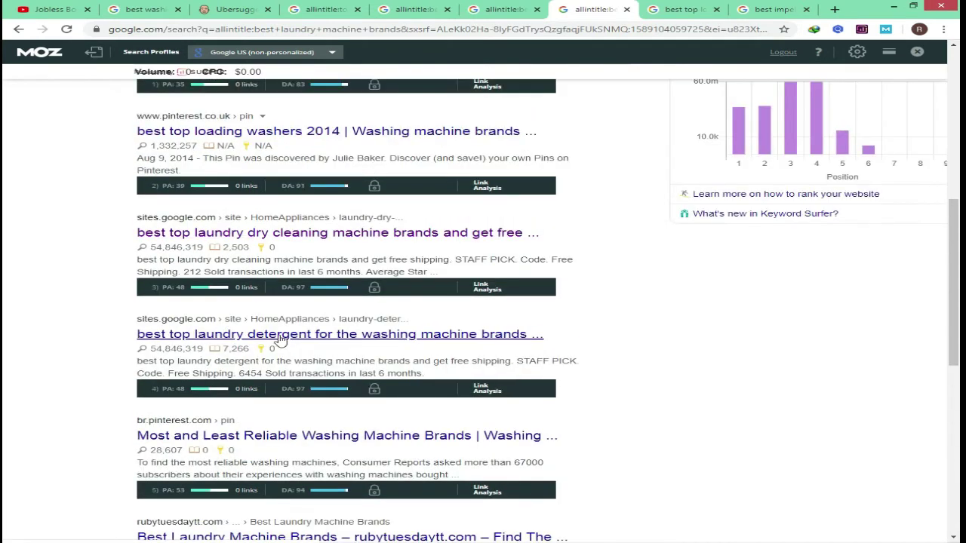
scroll(245, 330, "up", 1)
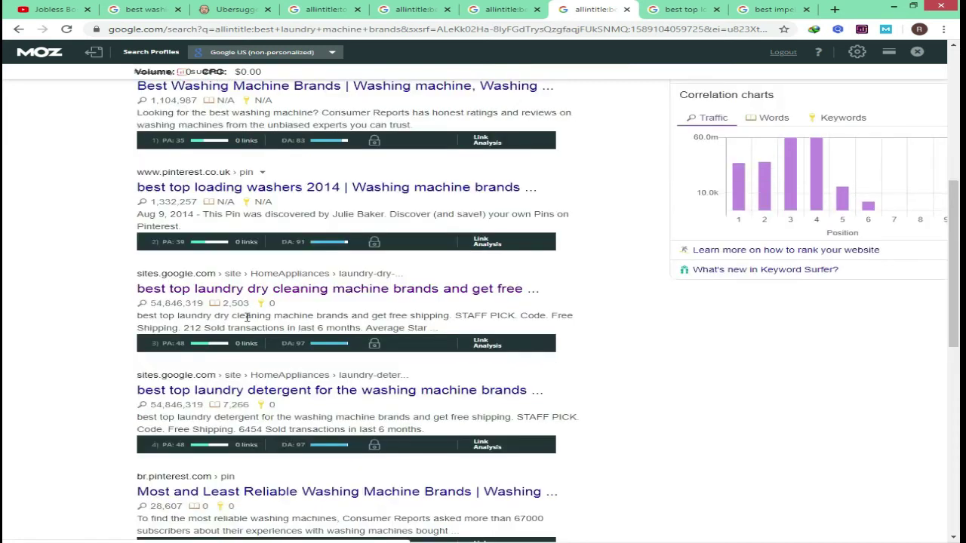
scroll(260, 294, "up", 2)
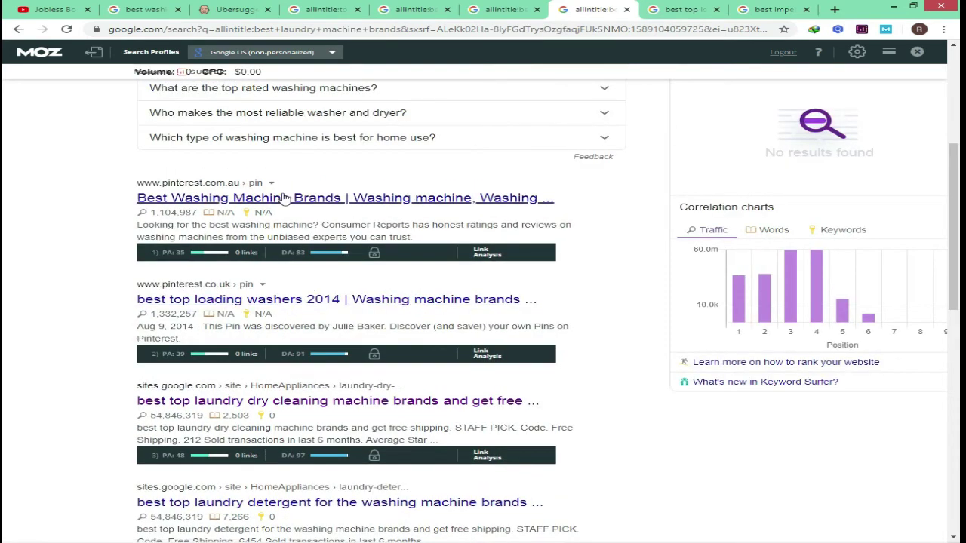
Run an allintitle search for "best top loading washer for the money" in the tab already holding that keyword.
scroll(283, 202, "up", 5)
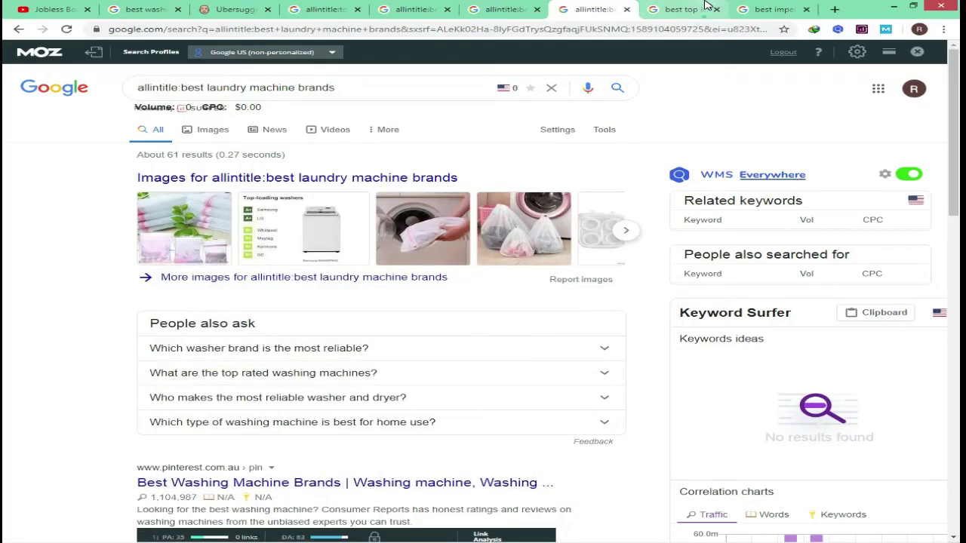
left_click(664, 9)
left_click(163, 84)
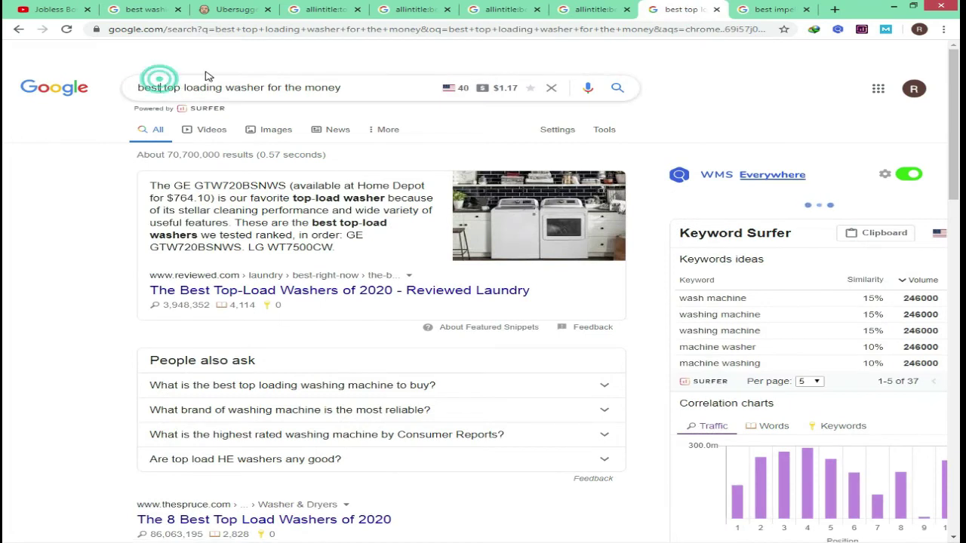
key("Home")
type("allintitle:")
key("Return")
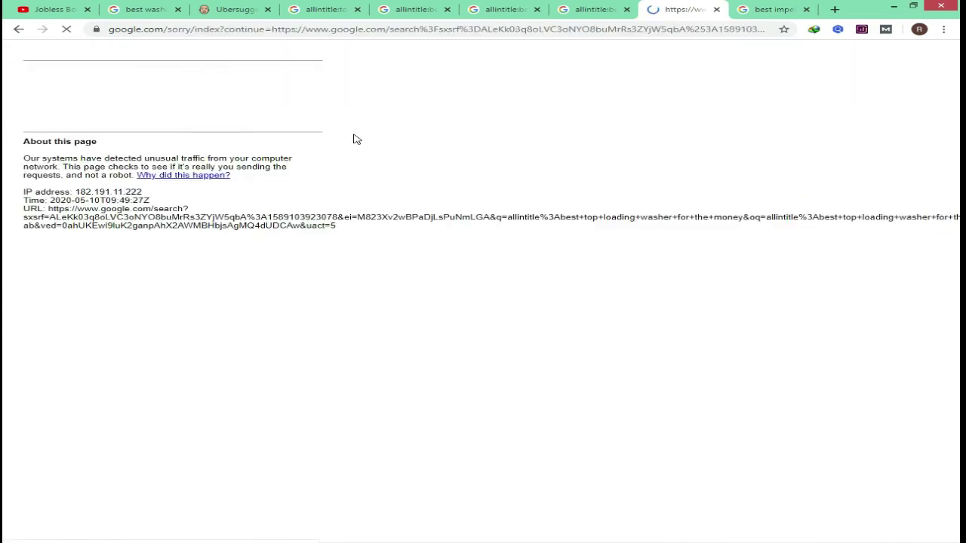
Complete Google's robot check by selecting the requested bicycle and car images and submitting them.
left_click(104, 127)
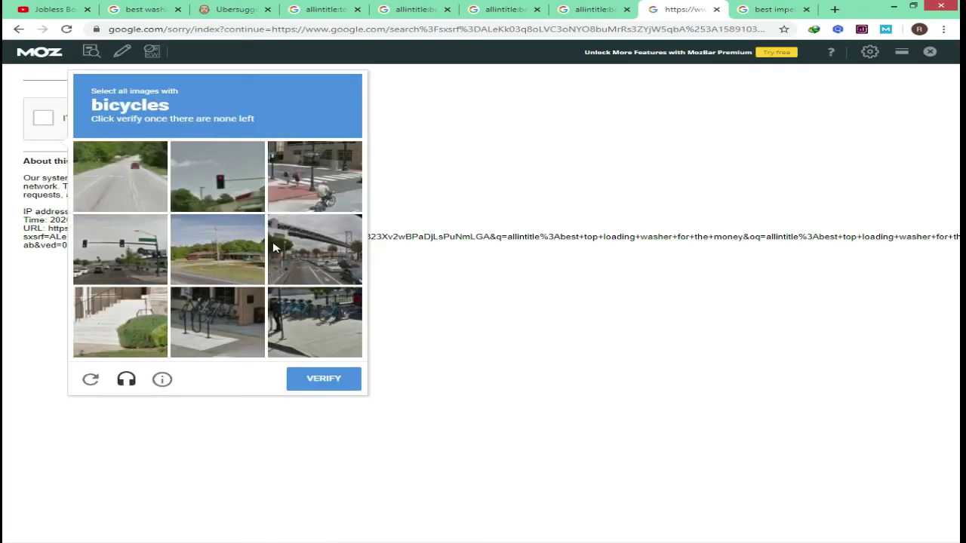
left_click(226, 173)
left_click(317, 190)
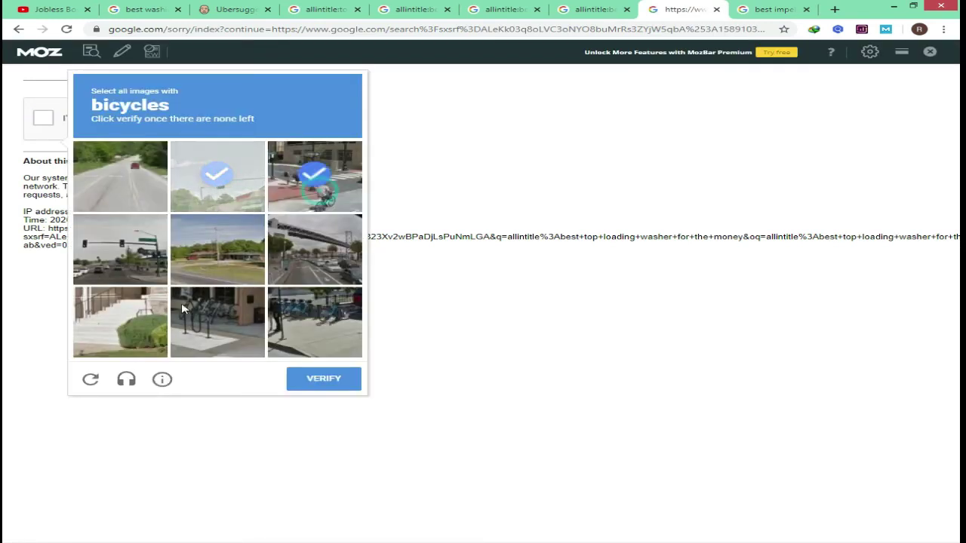
left_click(130, 257)
left_click(219, 320)
left_click(314, 323)
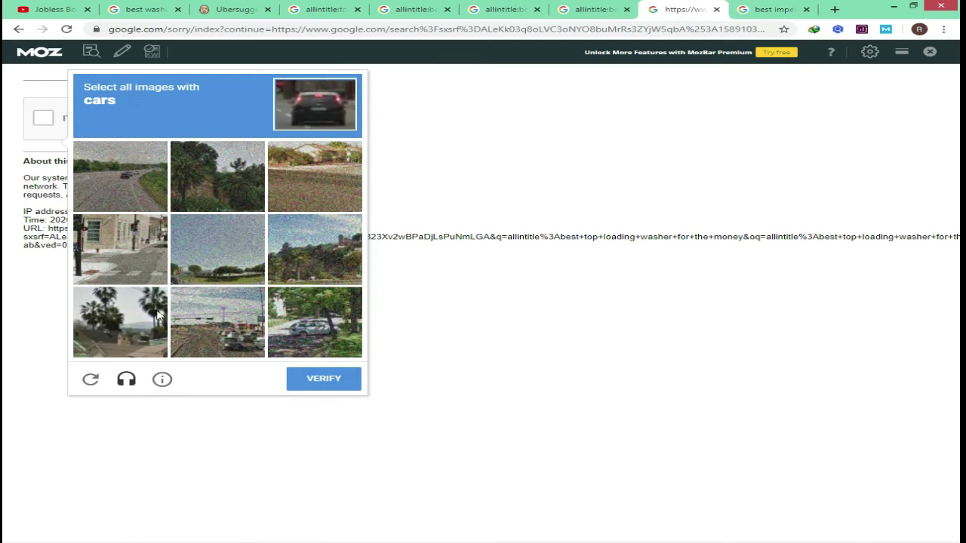
left_click(310, 329)
left_click(228, 326)
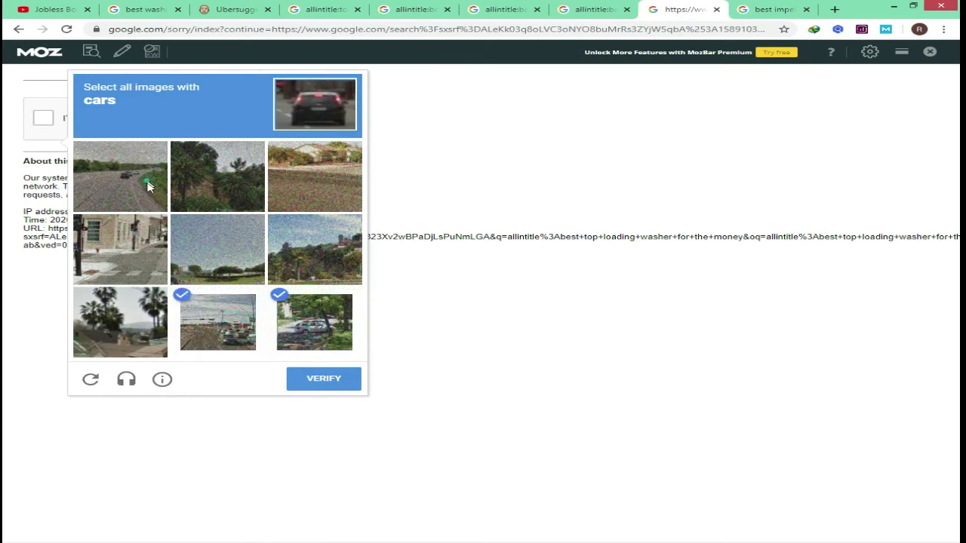
left_click(147, 183)
left_click(330, 388)
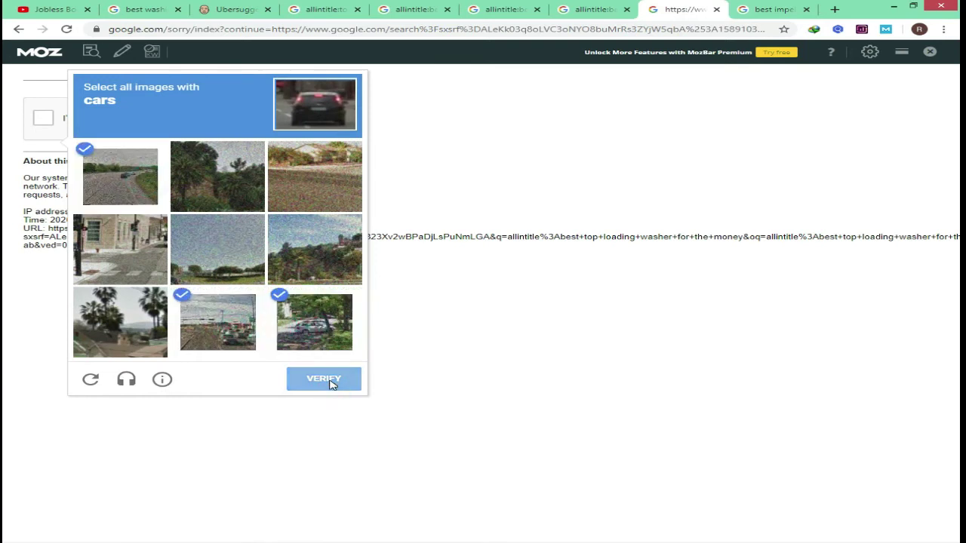
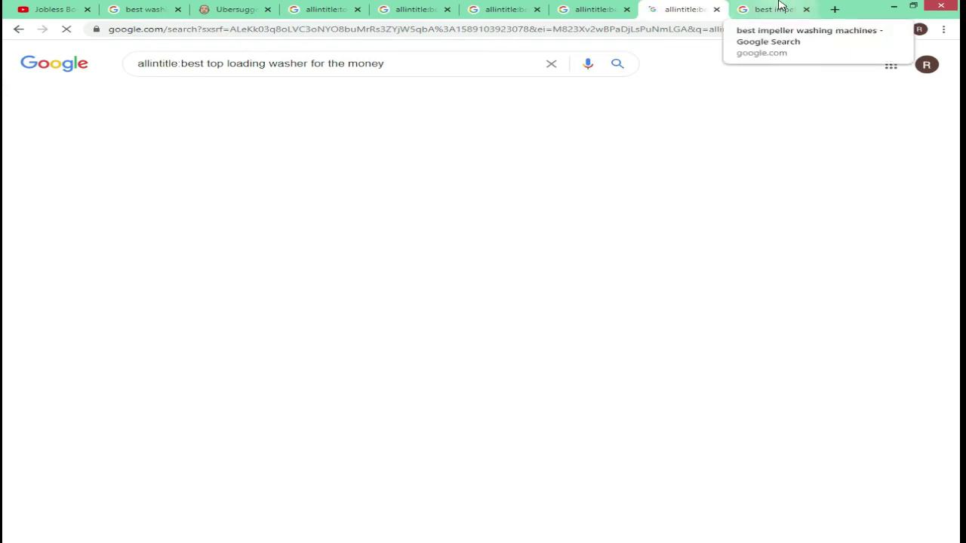
Run an allintitle search for "best impeller washing machines" in that keyword's tab.
left_click(725, 9)
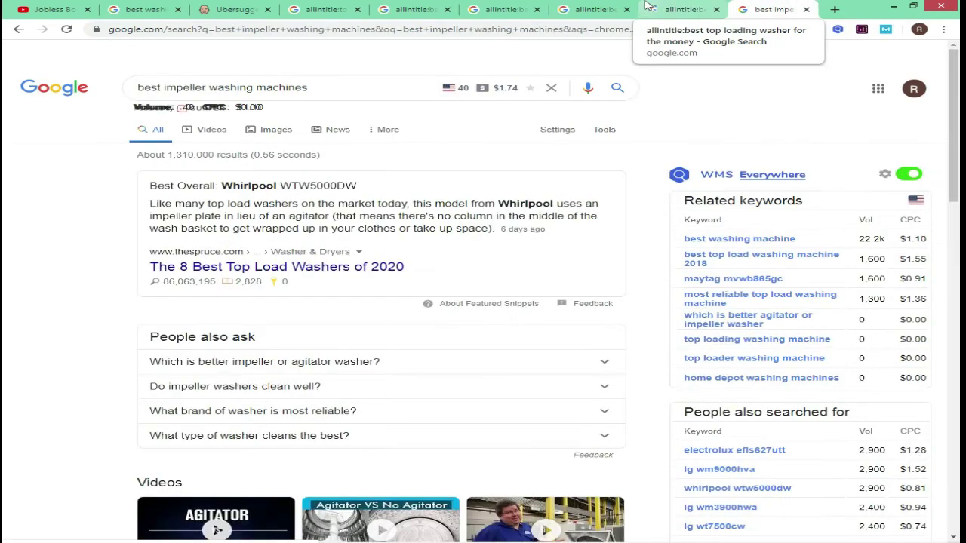
left_click(156, 87)
type("allintitle:")
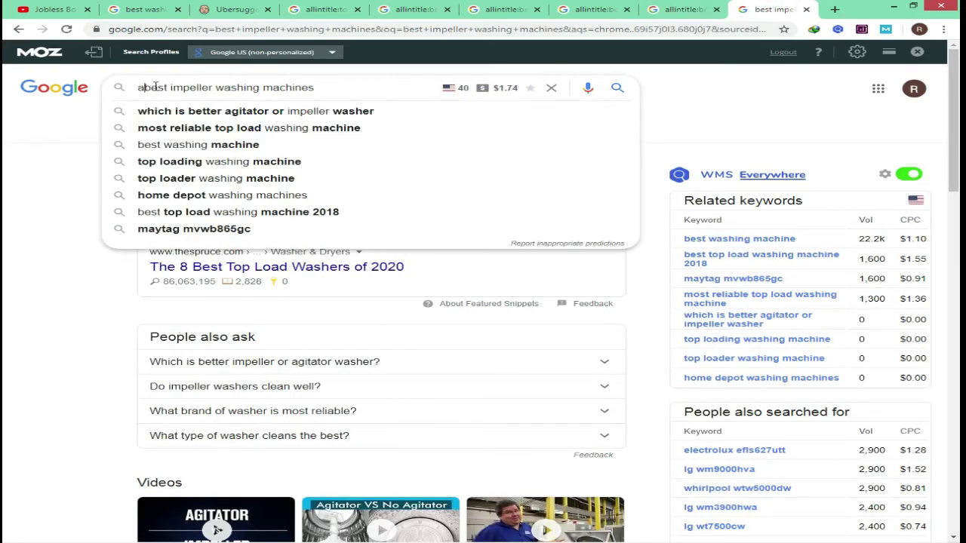
type(":")
key("Return")
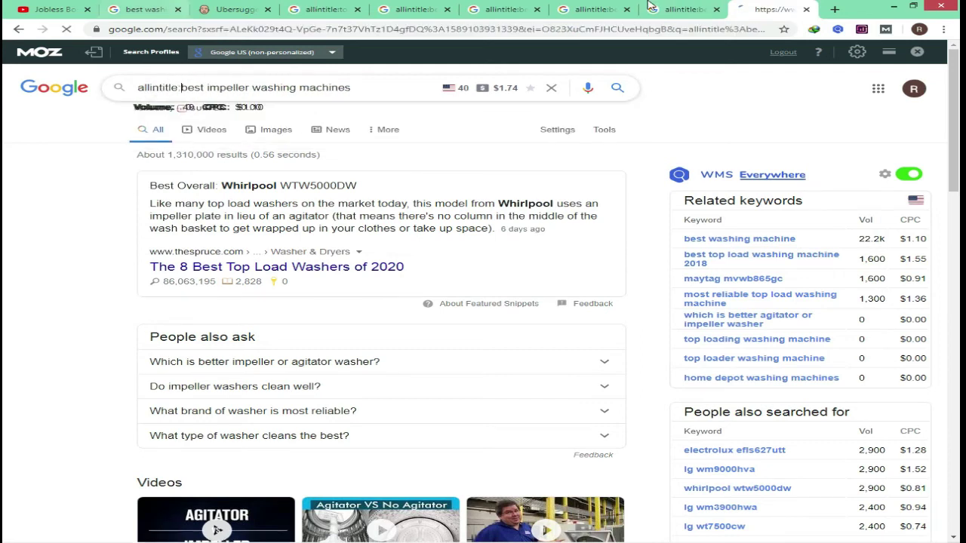
Reload the blank allintitle results page for "best top loading washer for the money".
left_click(600, 9)
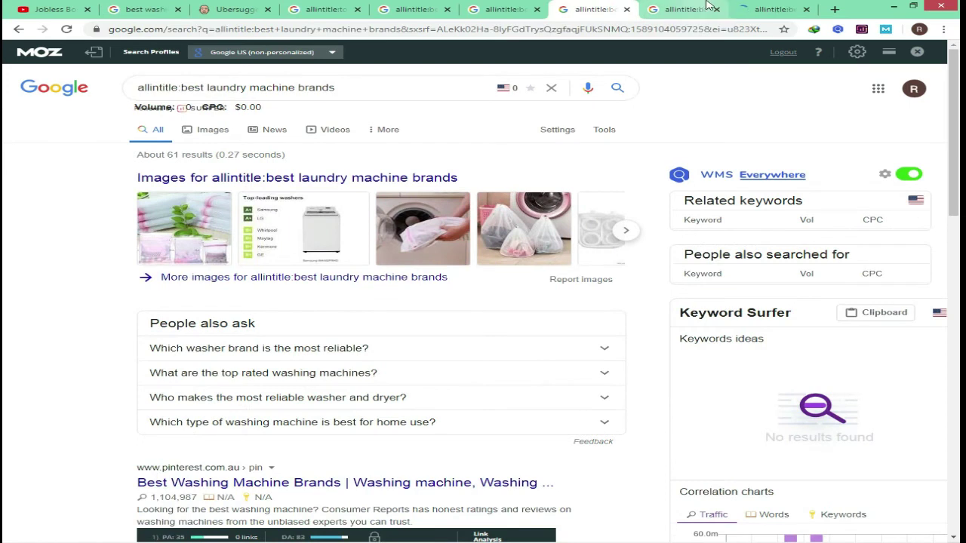
left_click(677, 9)
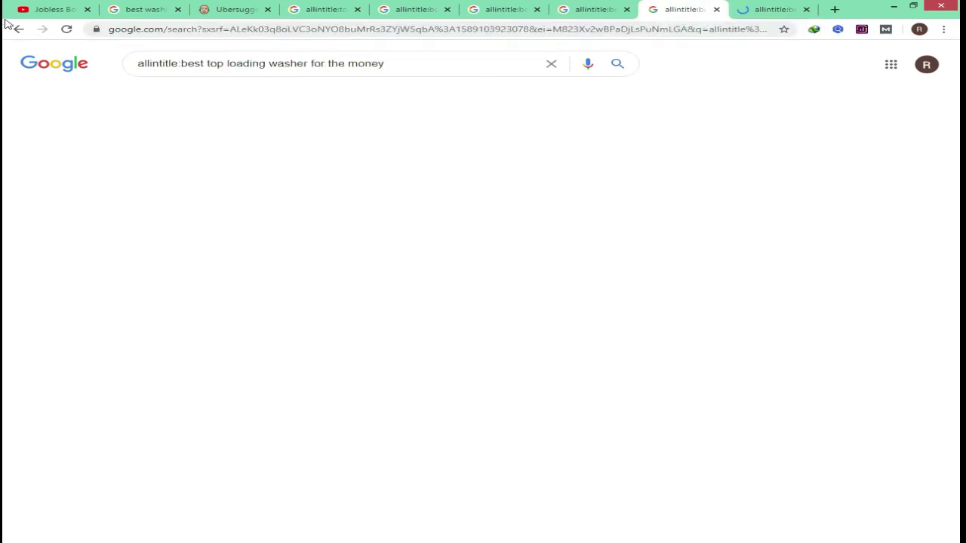
left_click(66, 29)
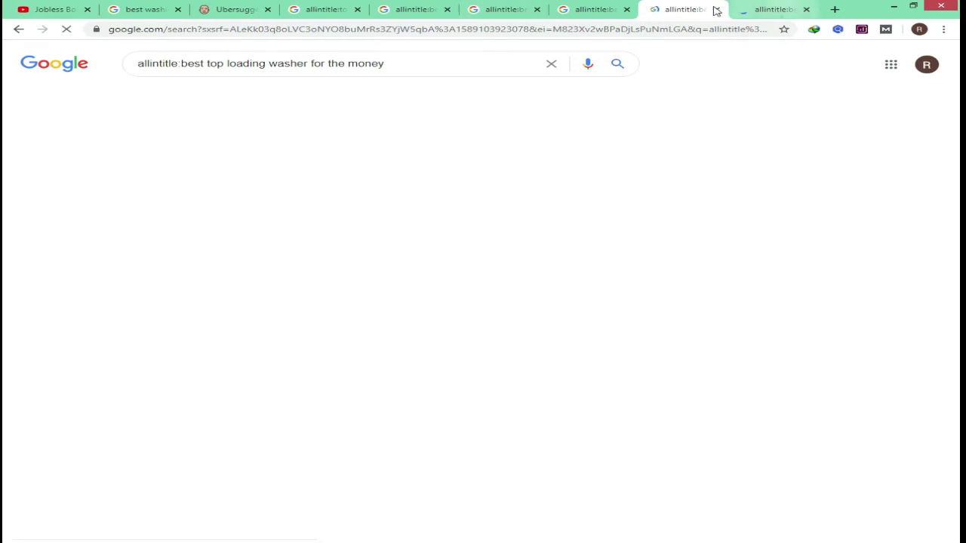
Open page 2 of the allintitle results for "best impeller washing machines".
left_click(784, 8)
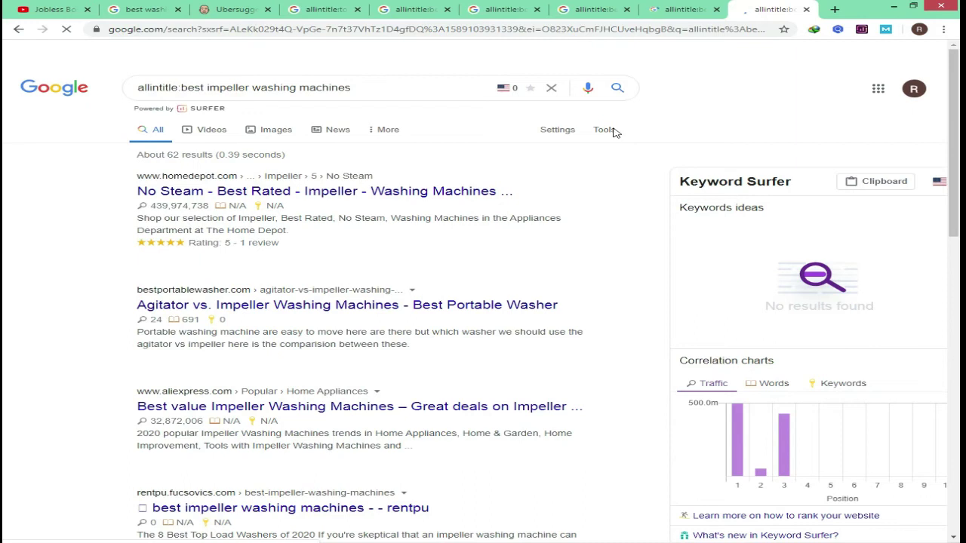
scroll(593, 199, "down", 15)
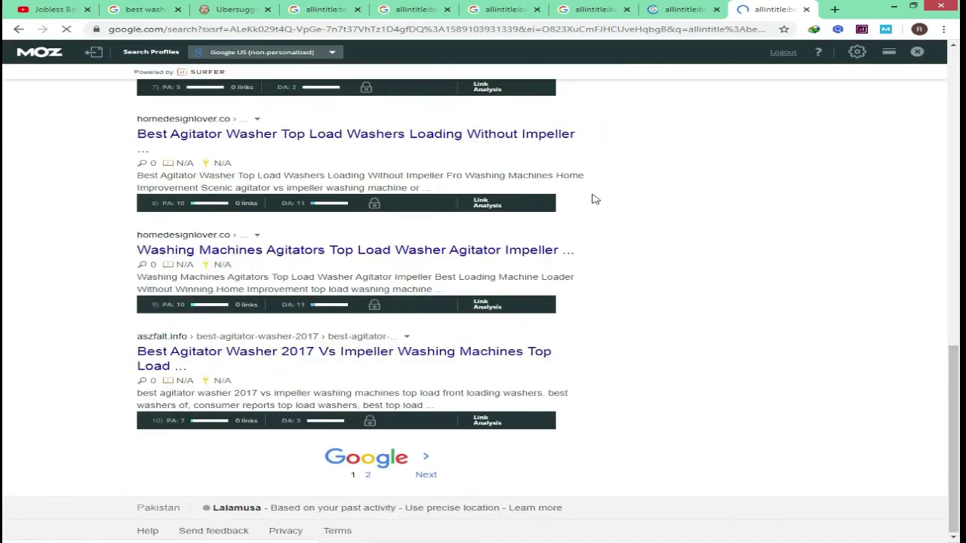
left_click(369, 478)
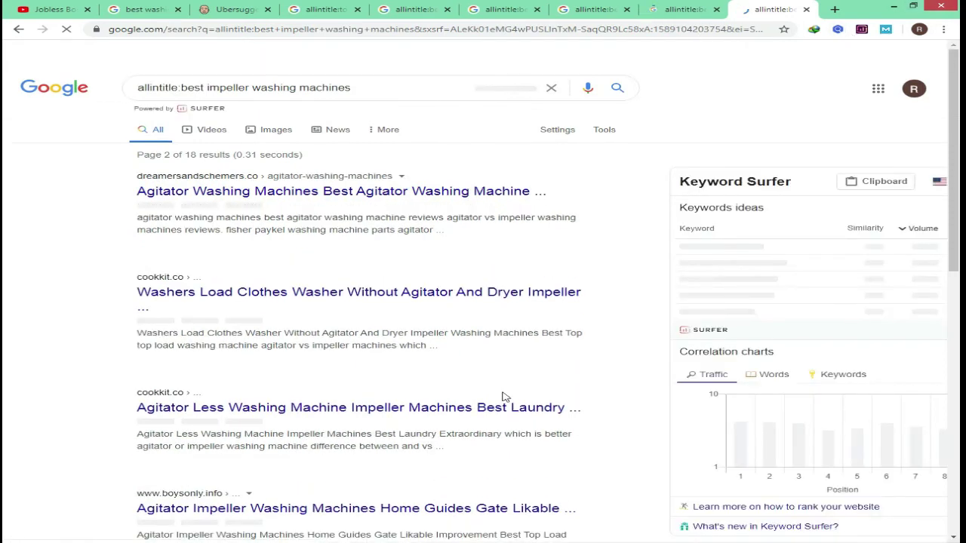
Switch to the KGR Sheet in Excel and enter 18 as All In Title and 40 as search volume in row 9.
key("alt+Tab")
key("Tab")
type("18")
key("Tab")
type("40")
key("Left")
key("Left")
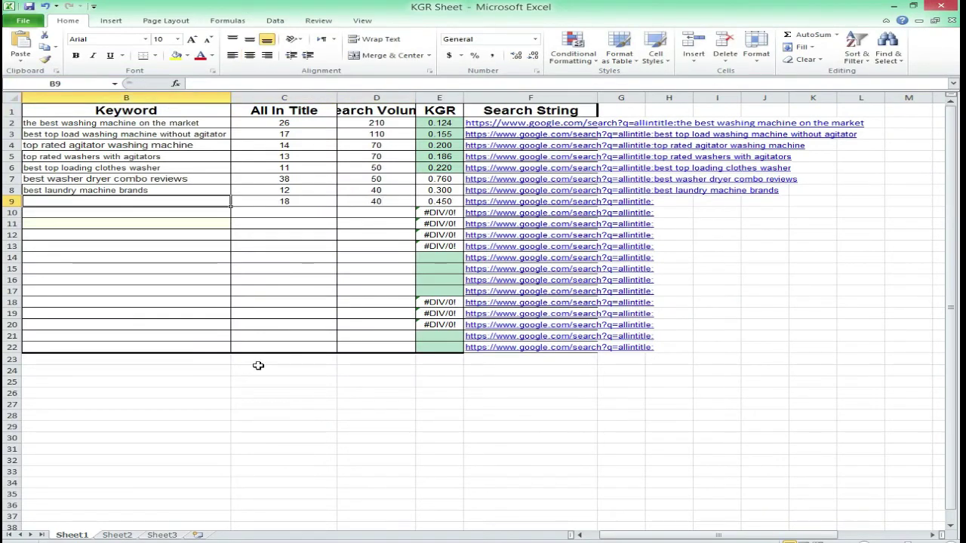
Copy "best impeller washing machines" from the Chrome search query into cell B9 of the KGR Sheet.
key("alt+Tab")
left_click_drag(421, 88, 181, 88)
key("ctrl+c")
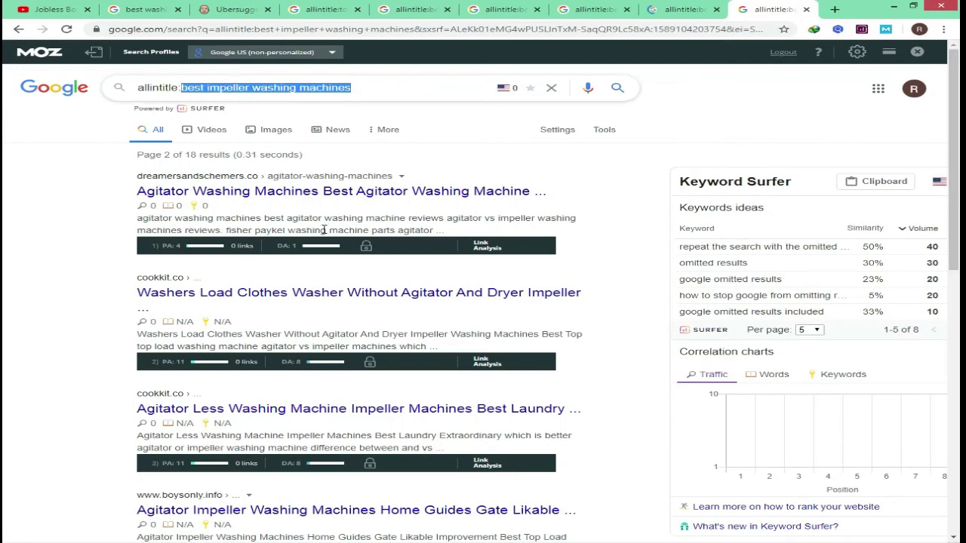
scroll(363, 272, "down", 9)
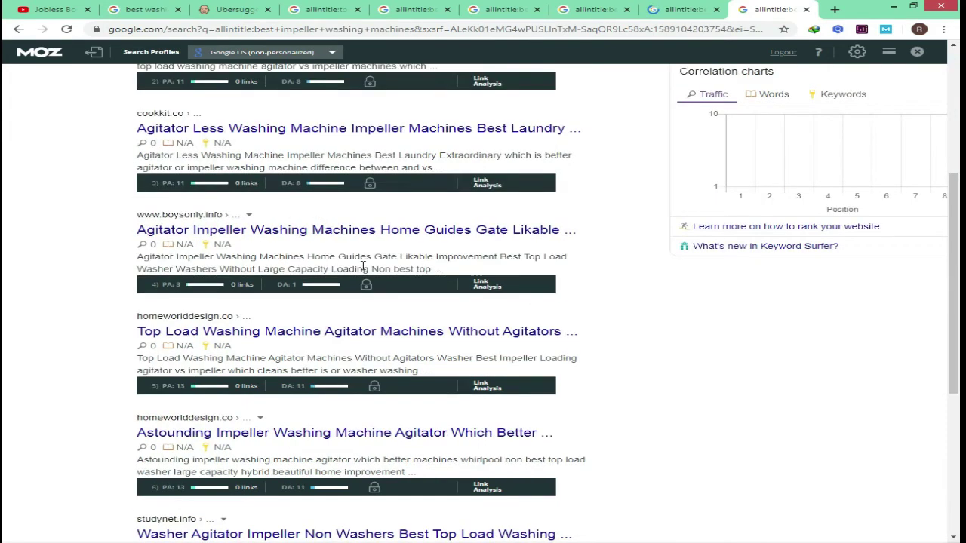
left_click(405, 475)
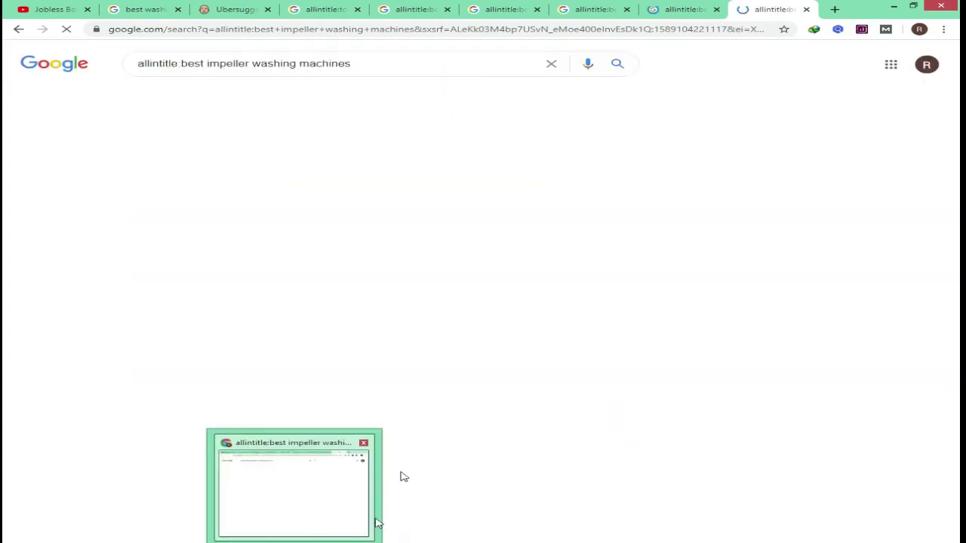
key("alt+Tab")
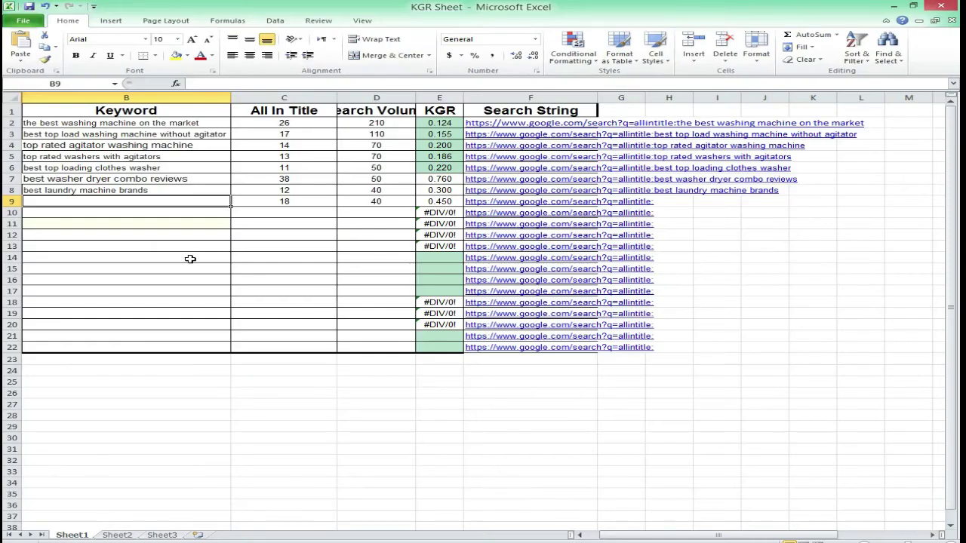
key("ctrl+v")
Switch to Chrome and open page 2 of the allintitle results for "best top loading washer for the money".
left_click(626, 202)
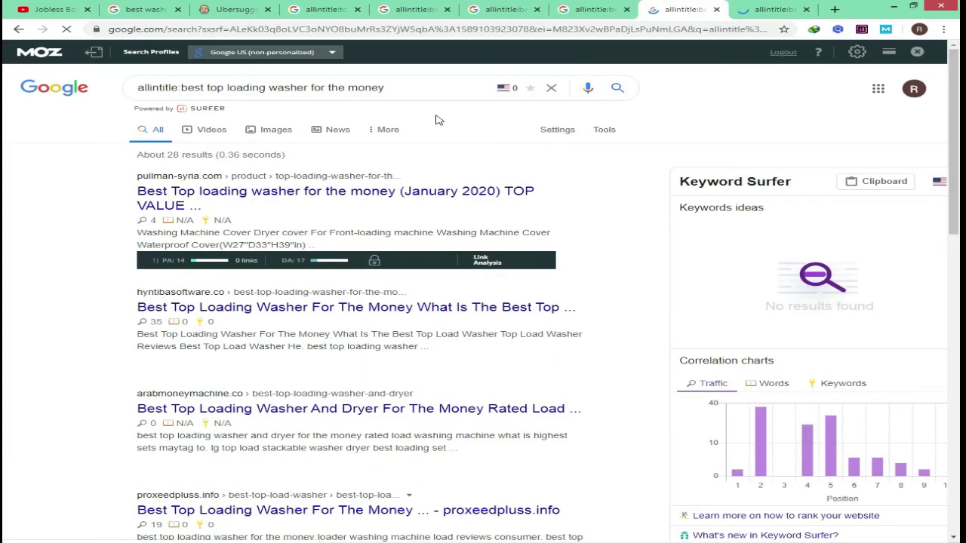
scroll(442, 121, "down", 7)
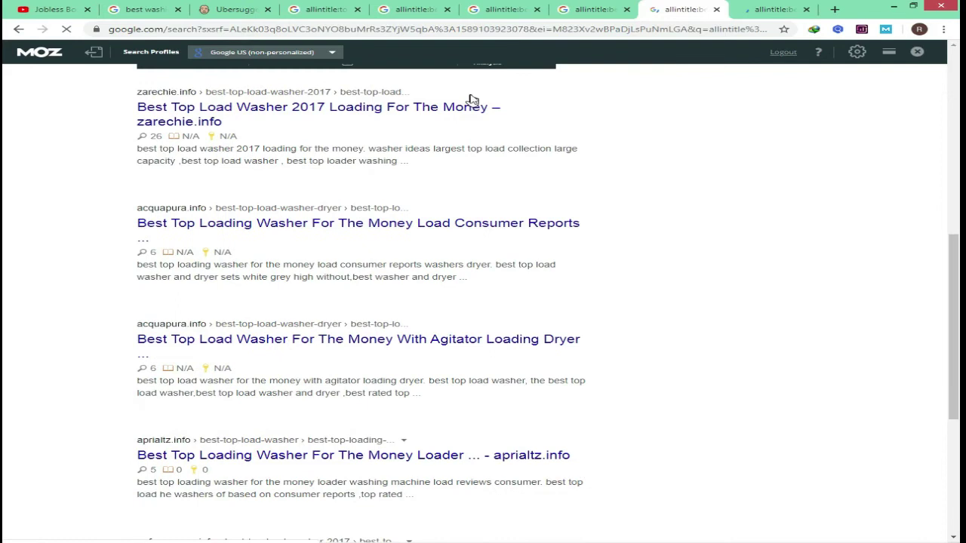
scroll(467, 114, "down", 5)
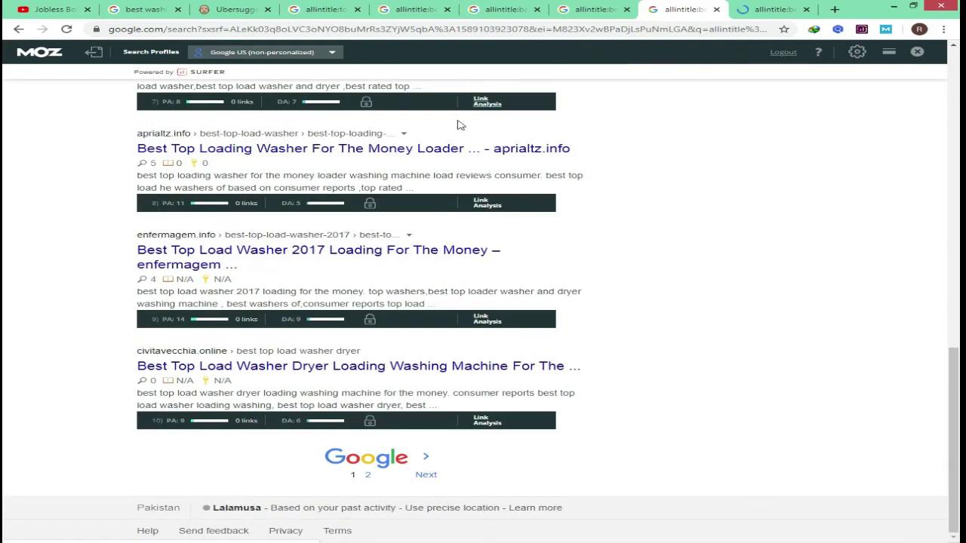
left_click(368, 475)
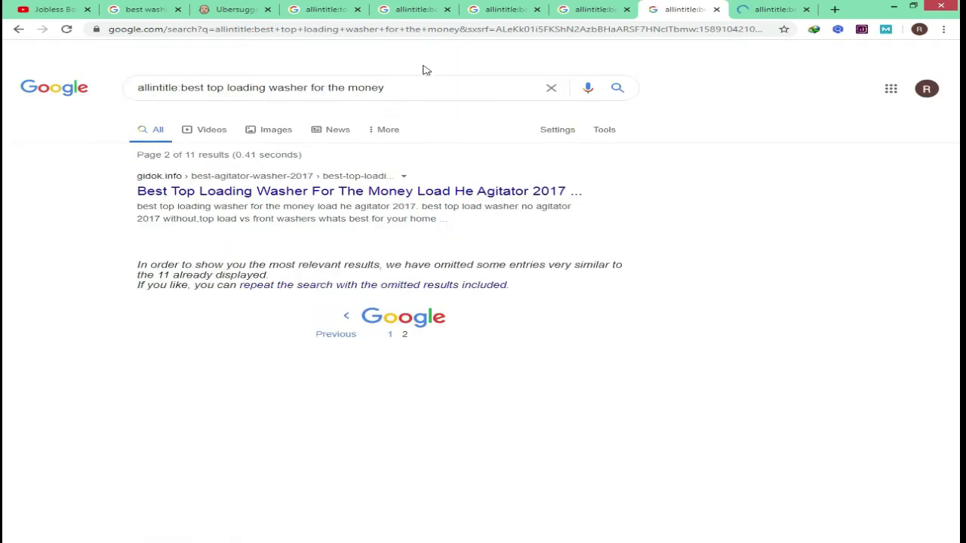
Record the copied keyword "best top loading washer for the money" in row 10 of the Excel KGR Sheet with All In Title 11 and volume 40.
left_click_drag(411, 89, 186, 85)
key("ctrl+c")
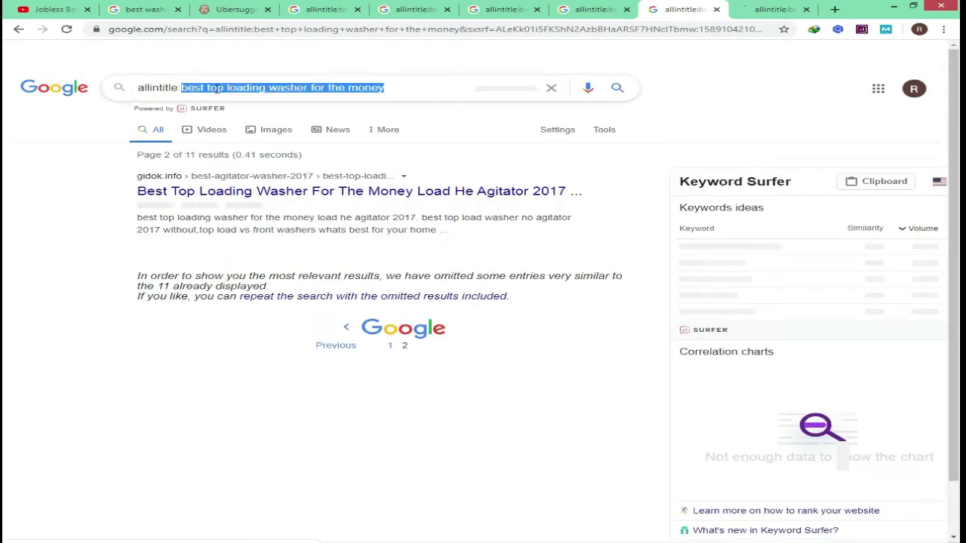
key("alt+Tab")
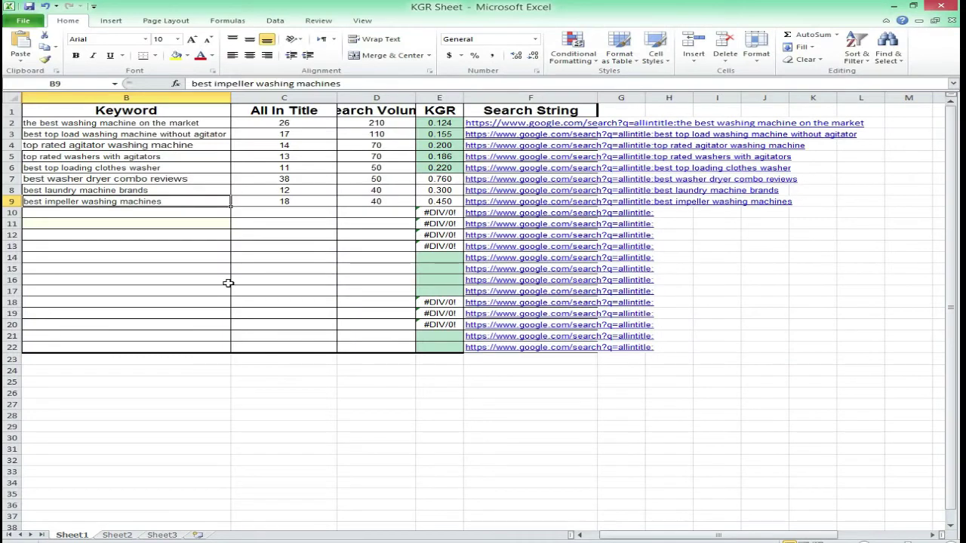
key("Down")
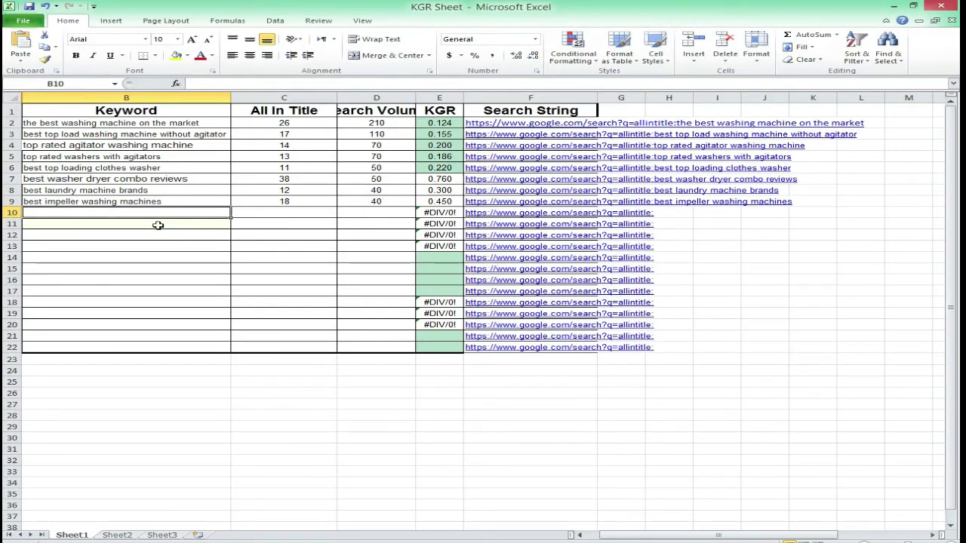
key("ctrl+v")
key("Tab")
type("11")
key("Tab")
type("40")
key("Return")
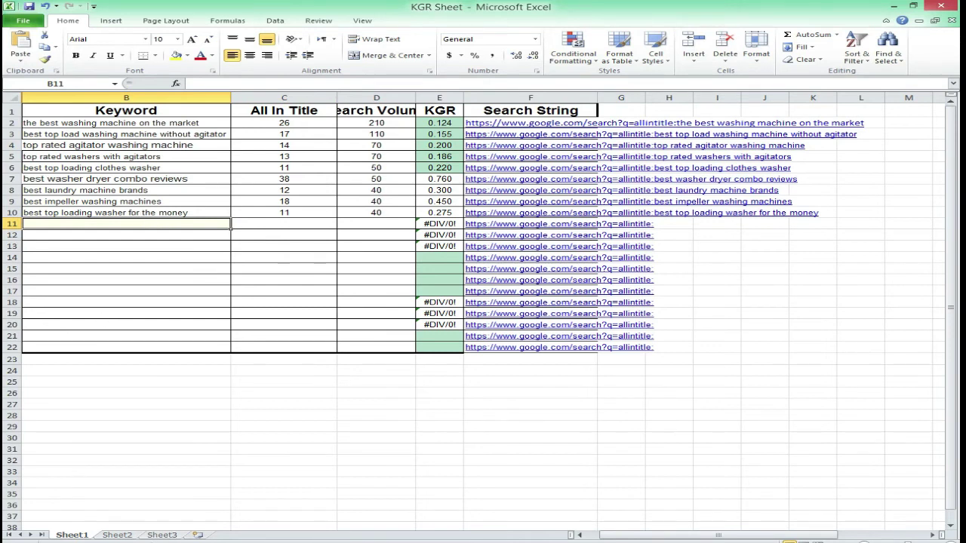
Switch to Chrome and examine the rest of the Ubersuggest keyword list for thebestwashingmachines.com for more low-volume keywords.
key("alt+Tab")
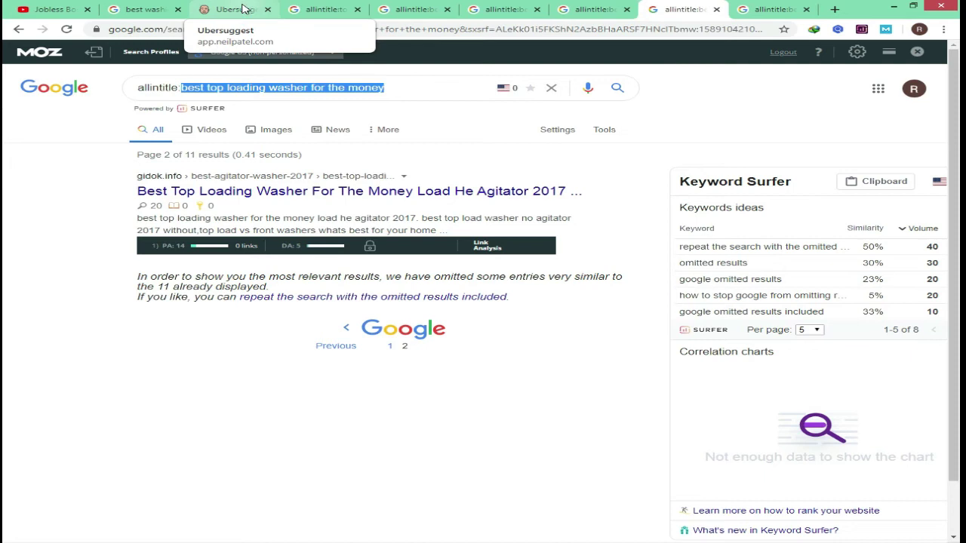
left_click(242, 8)
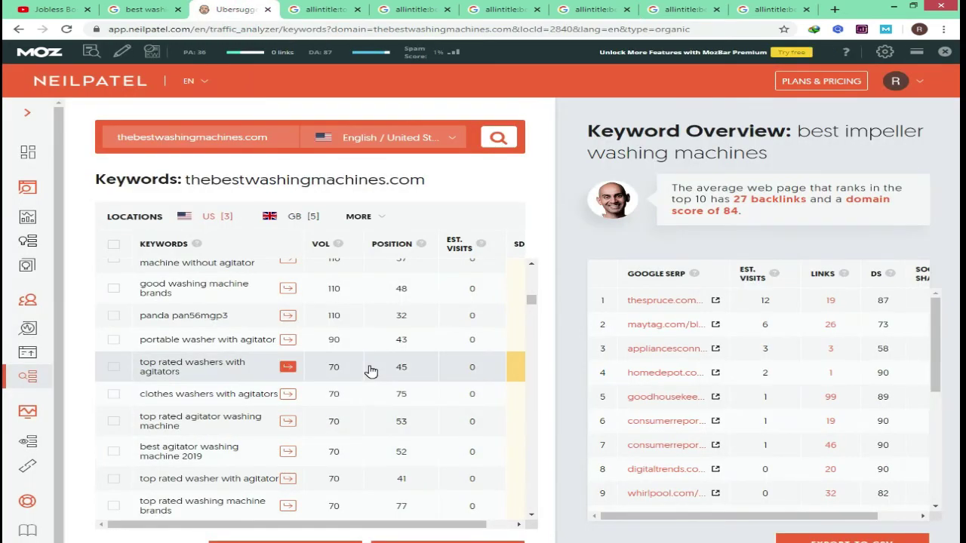
scroll(277, 339, "down", 4)
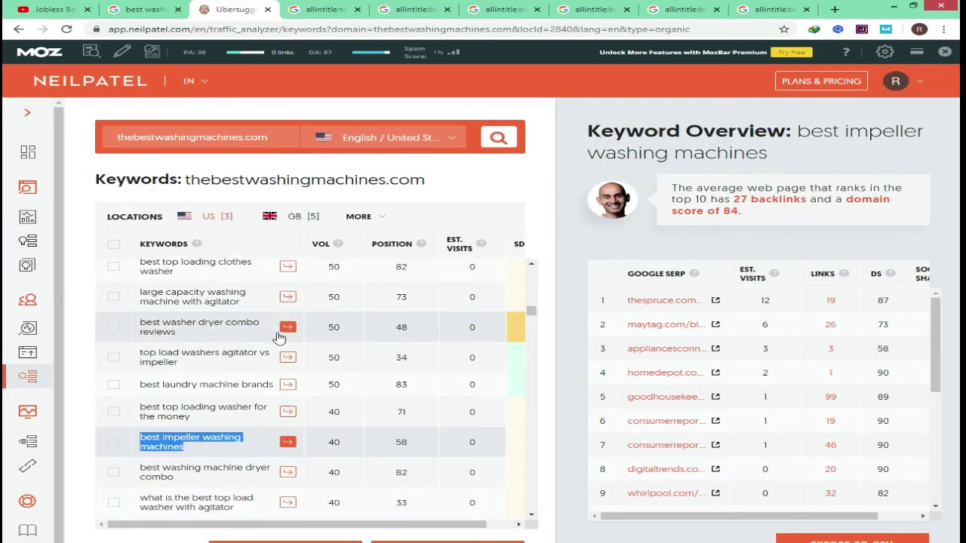
scroll(278, 339, "down", 5)
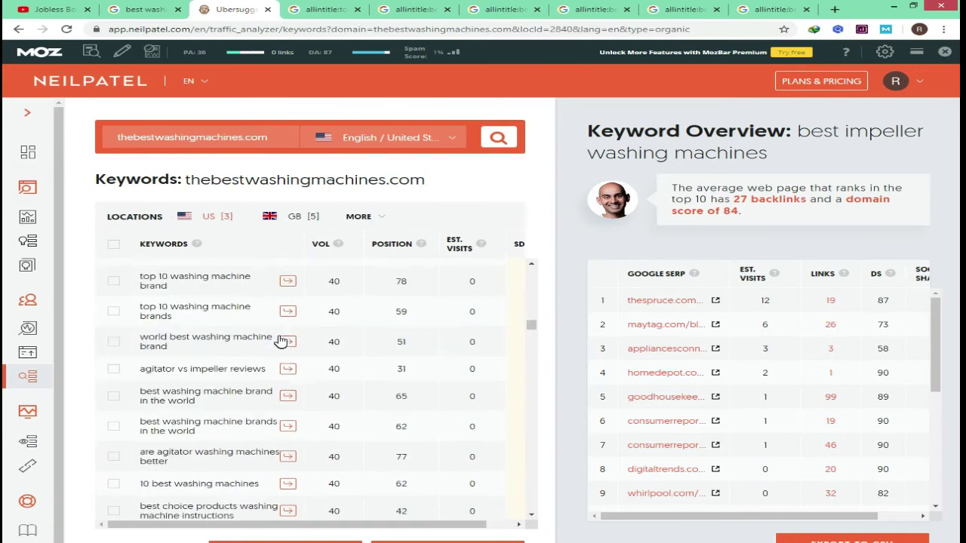
scroll(279, 337, "down", 2)
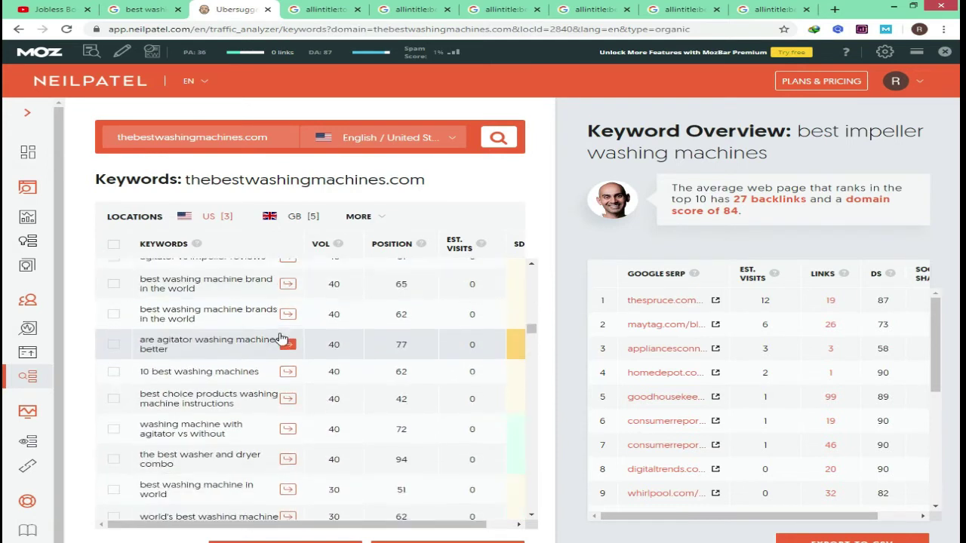
scroll(283, 335, "down", 8)
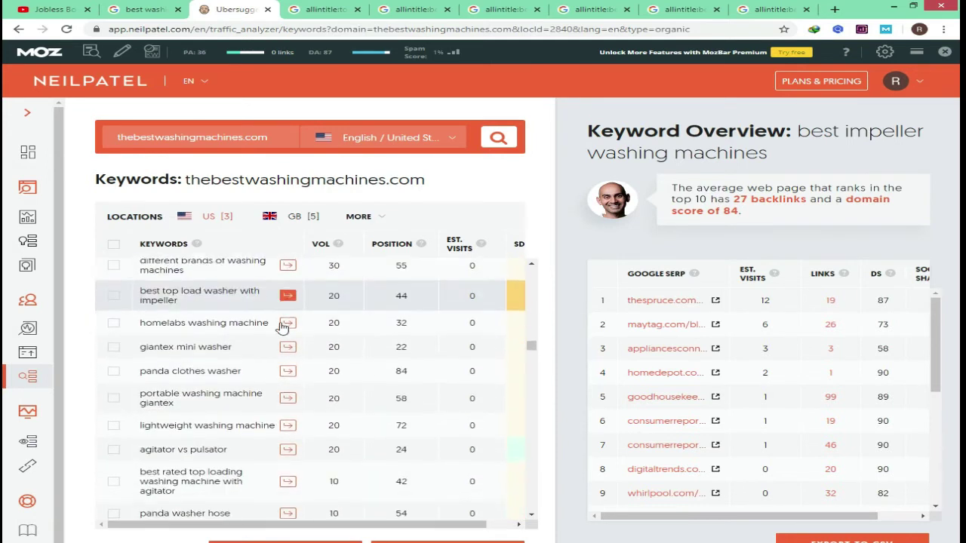
scroll(285, 317, "down", 4)
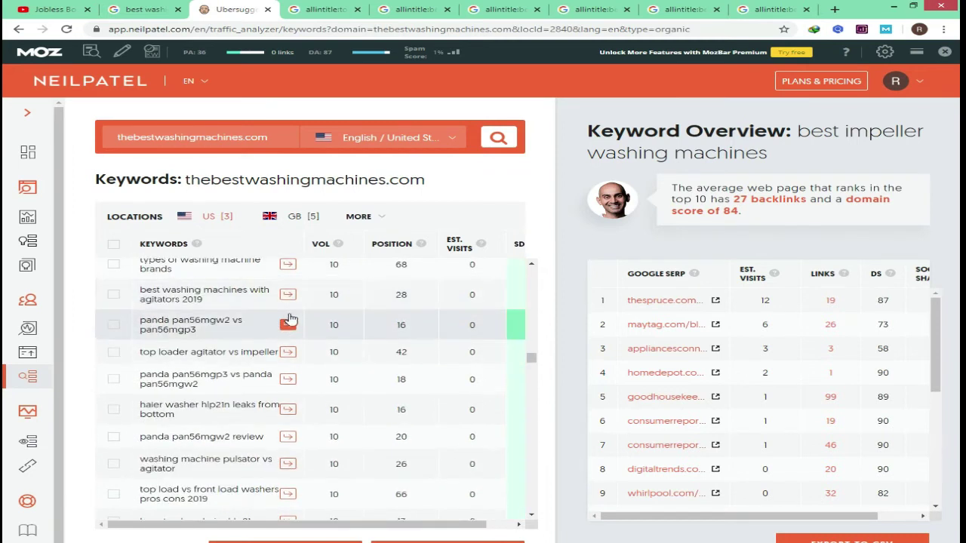
scroll(301, 326, "down", 8)
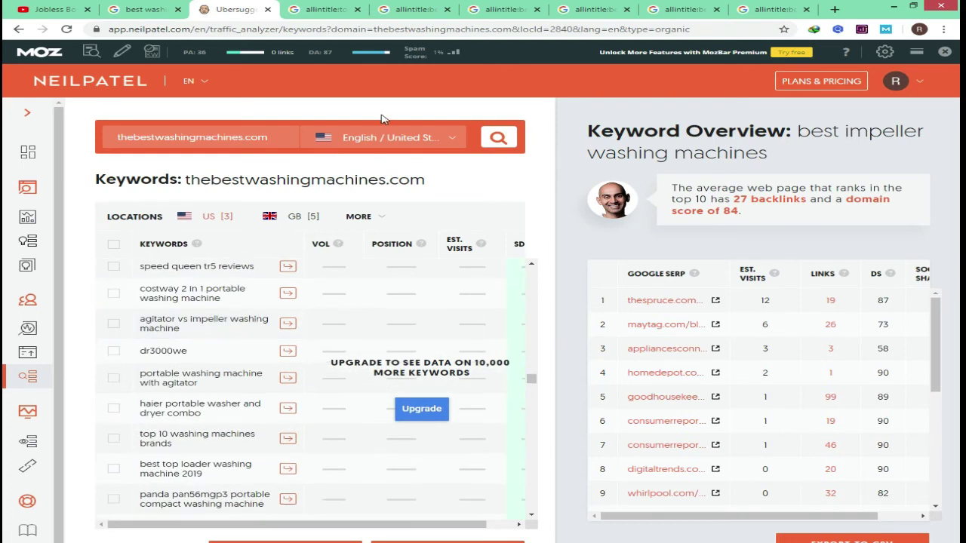
Remove the allintitle operator from the "top rated washers with agitators" query and run it as a normal Google search.
left_click(325, 9)
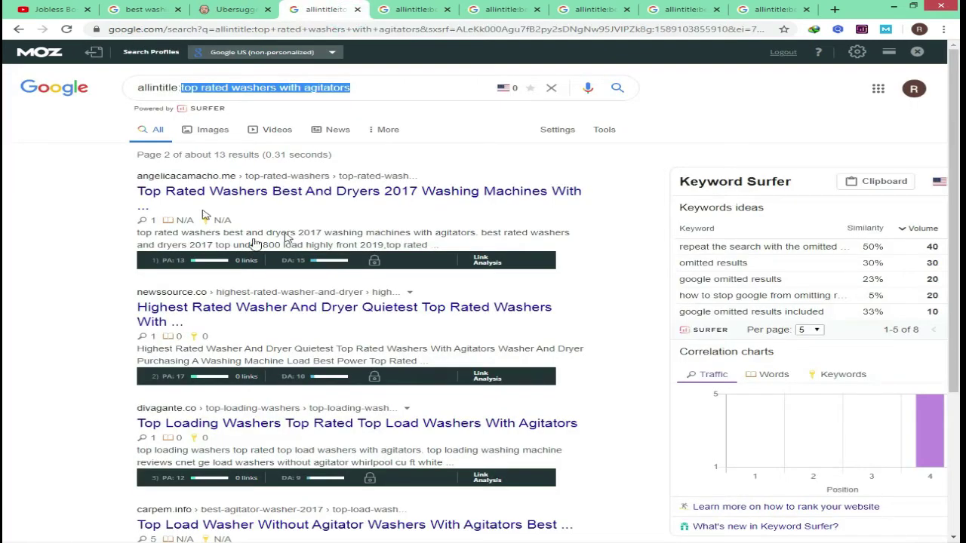
left_click(181, 88)
left_click_drag(180, 87, 139, 88)
key("BackSpace")
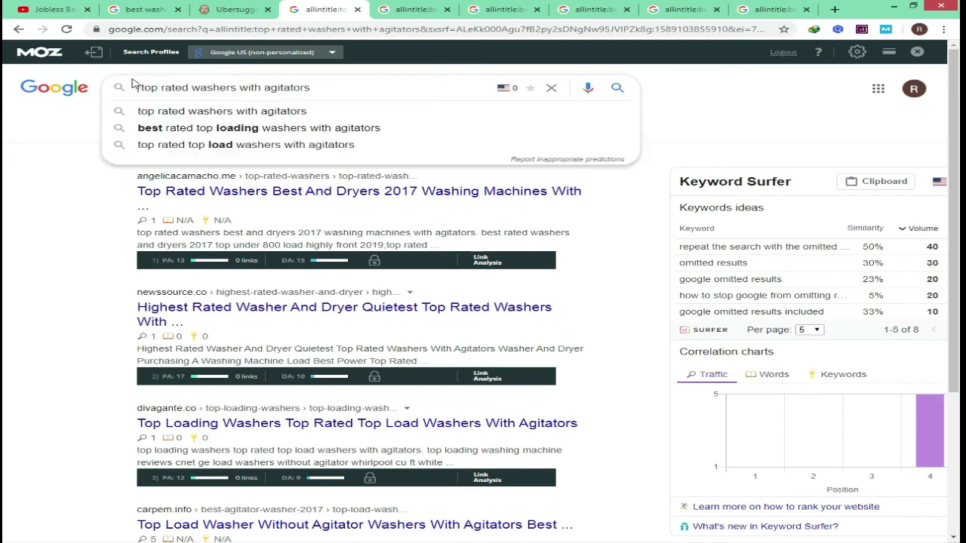
key("Return")
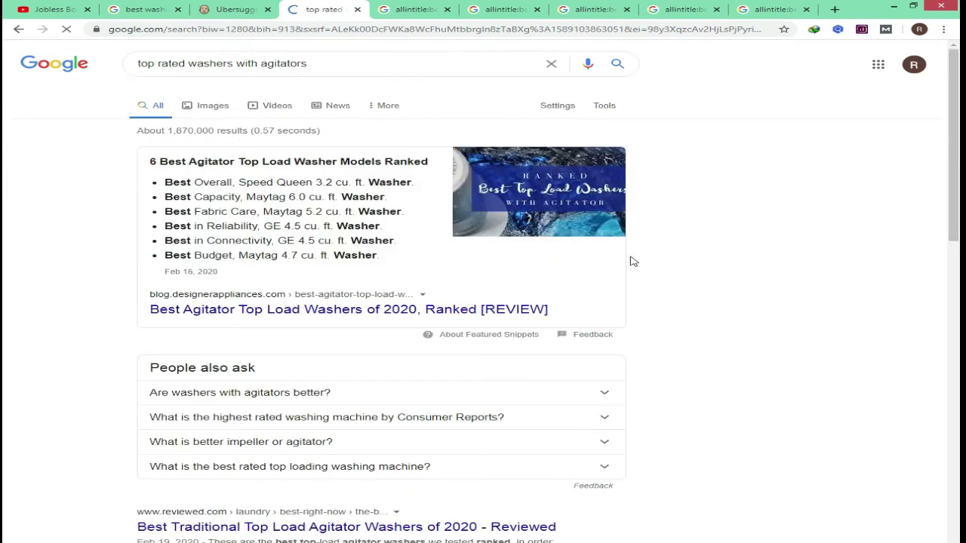
Examine the Google results and the related searches for "top rated washers with agitators".
scroll(634, 261, "down", 3)
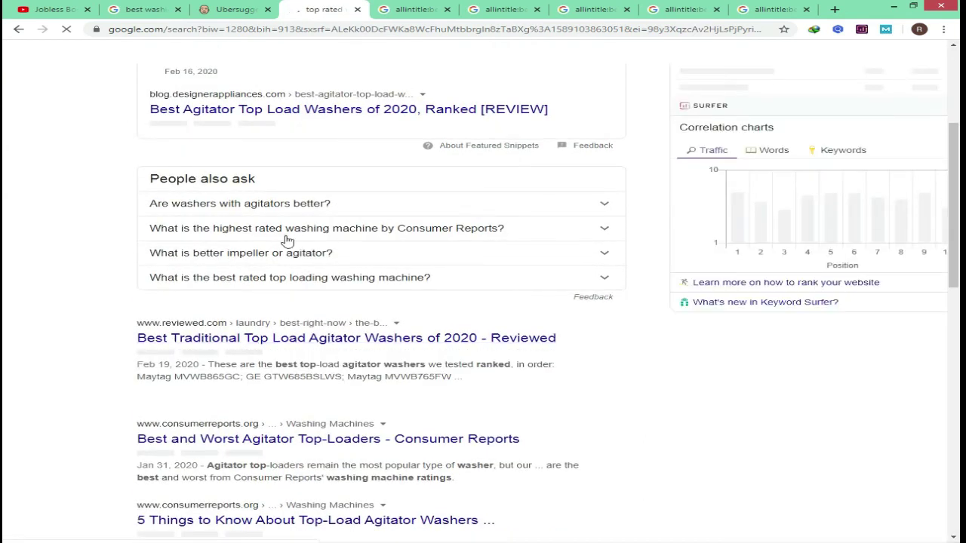
left_click(287, 240)
left_click(287, 240)
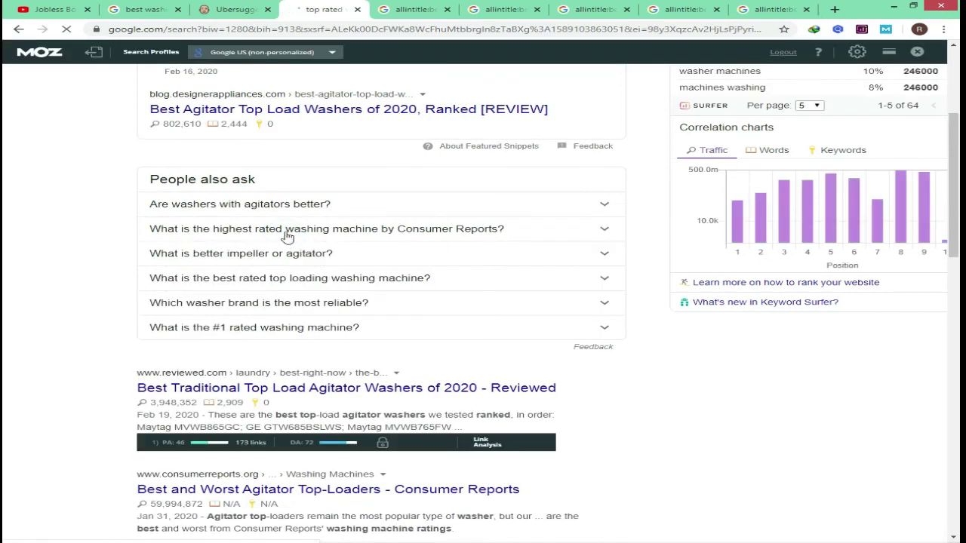
scroll(300, 253, "down", 15)
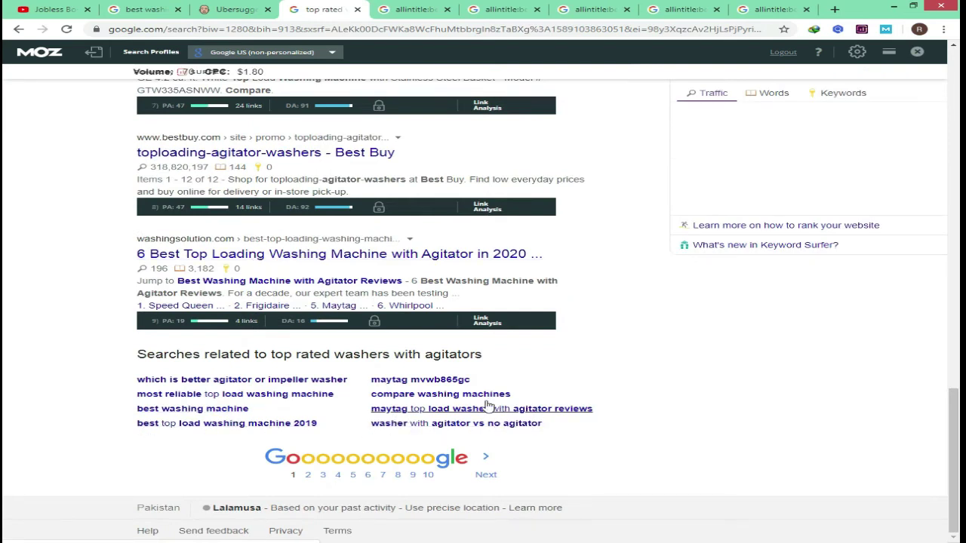
scroll(626, 430, "up", 15)
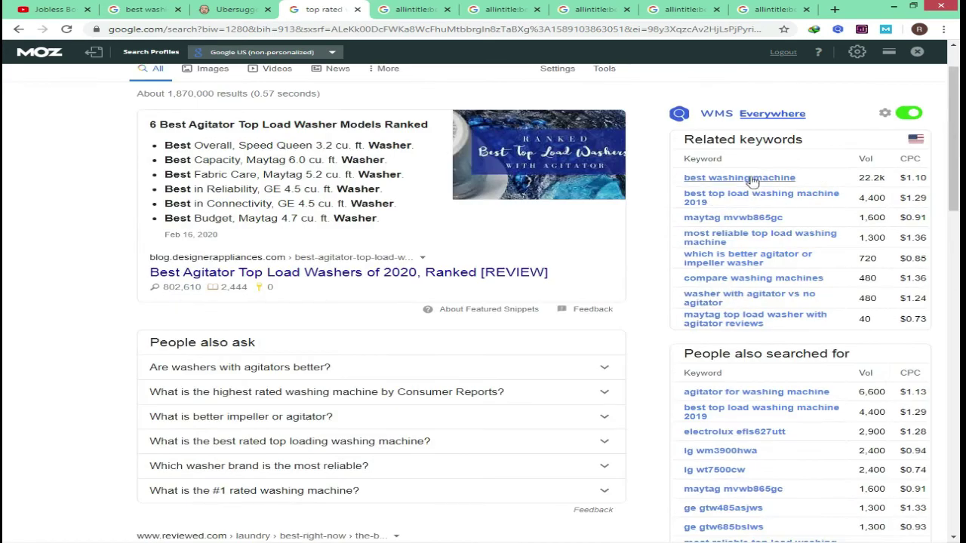
Review the related keyword lists beside the results and set the Keyword Surfer ideas to 20 per page.
scroll(757, 329, "down", 7)
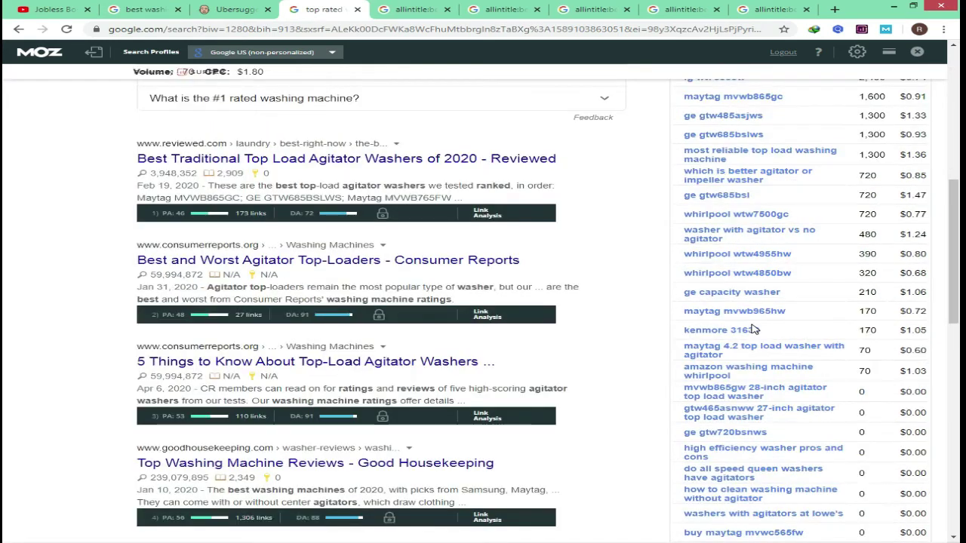
left_click(815, 385)
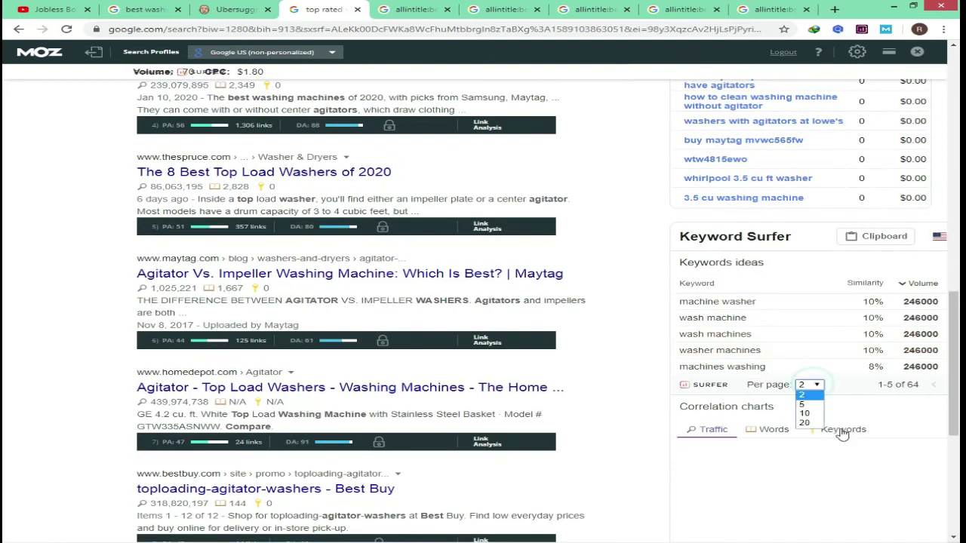
left_click(809, 424)
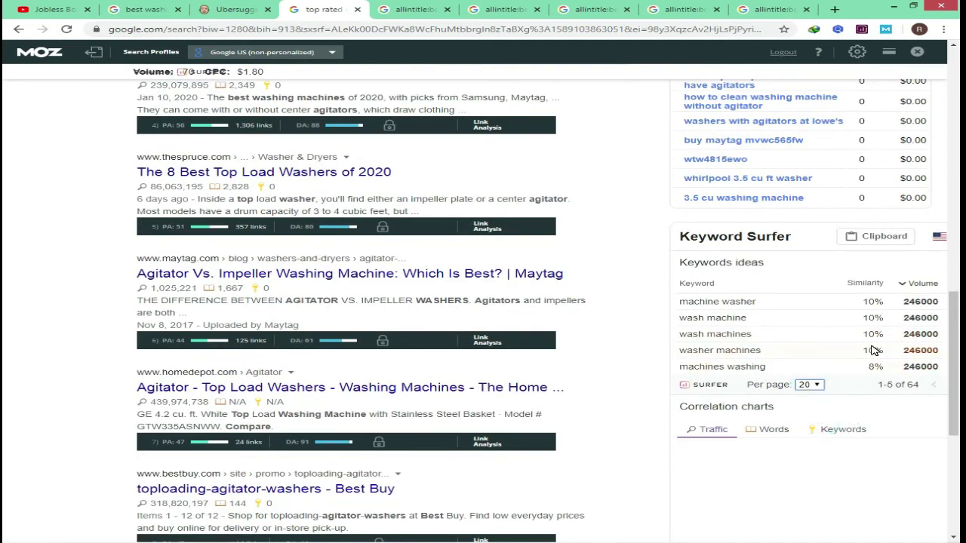
scroll(340, 226, "up", 10)
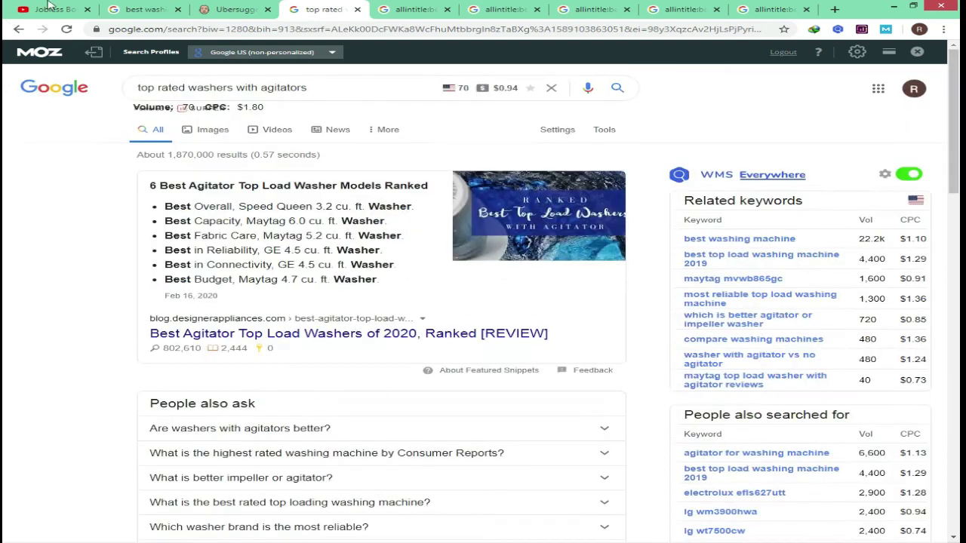
Replace the Google query with the suggested search "best washing machine".
left_click(350, 88)
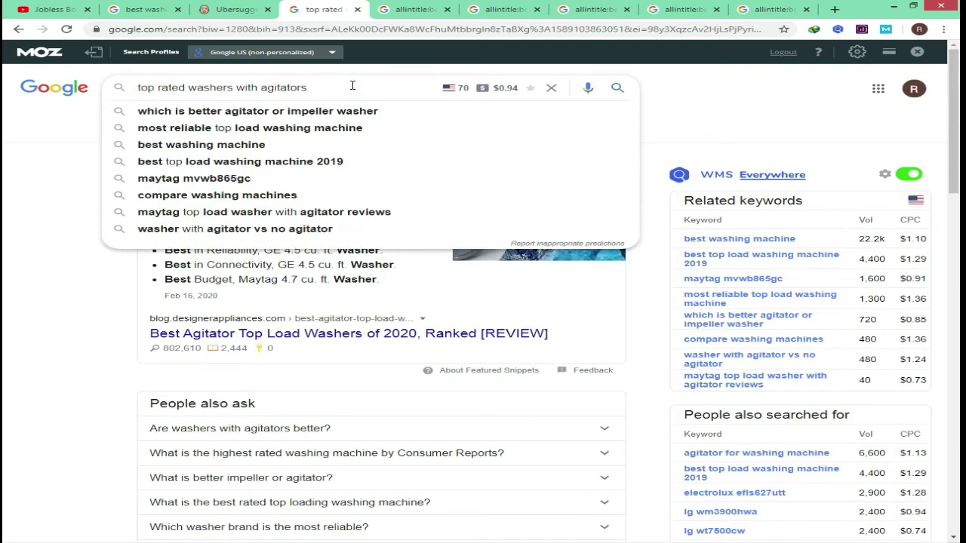
triple_click(332, 87)
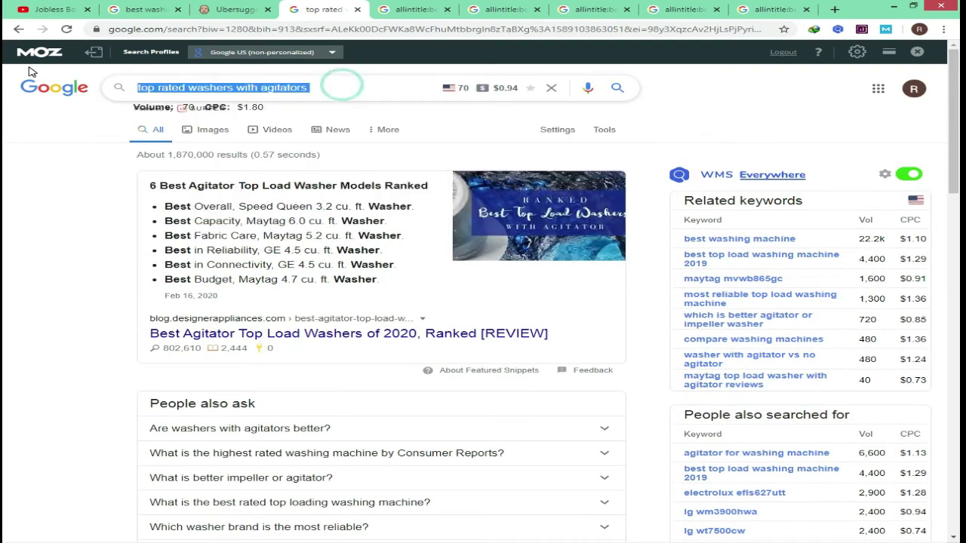
type("wa")
key("BackSpace")
key("BackSpace")
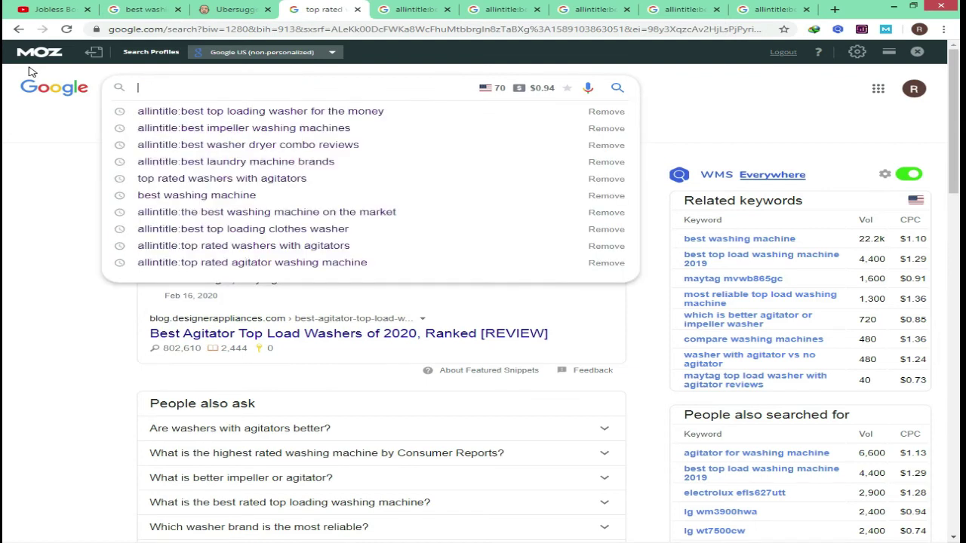
type("best wash")
key("BackSpace")
key("Down")
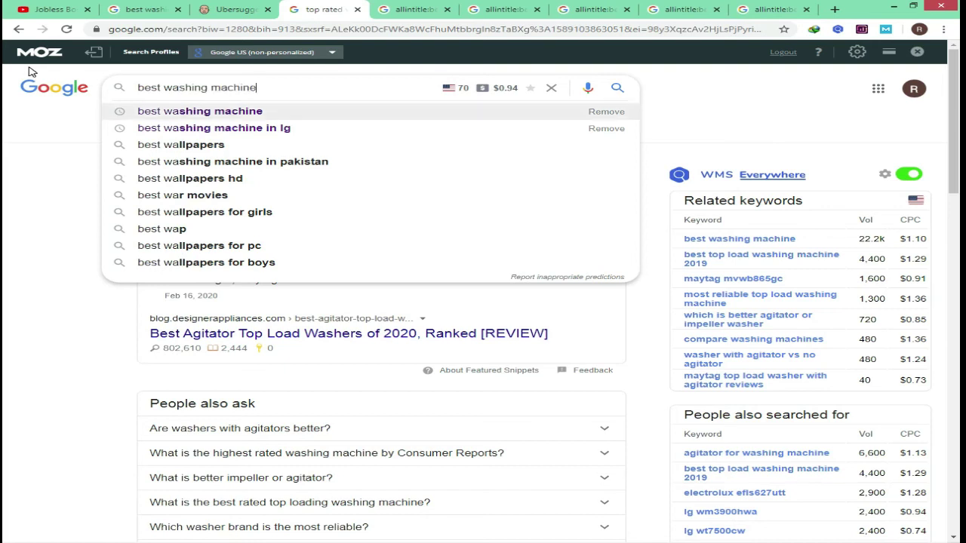
Extend the query to "best washing machine for" to bring up long-tail keyword suggestions.
key("Down")
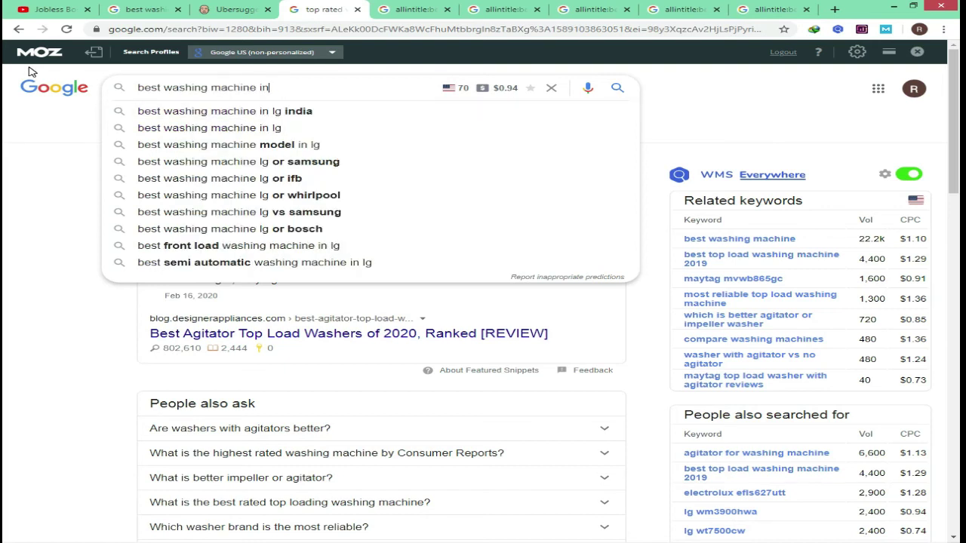
key("BackSpace")
key("BackSpace")
key("BackSpace")
type("for")
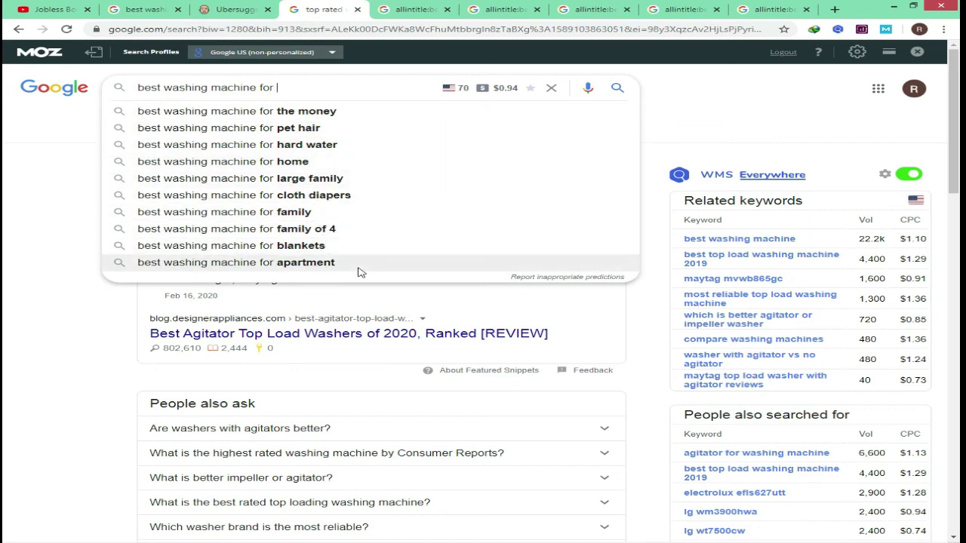
Check the KGR Sheet in Excel, then return to Chrome and look through the remaining Ubersuggest keywords of thebestwashingmachines.com.
key("alt+Tab")
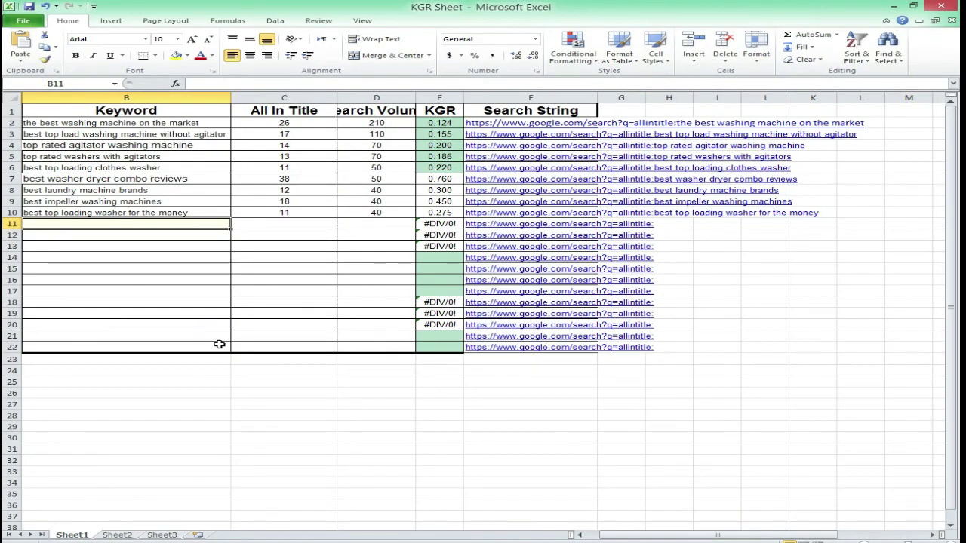
left_click(294, 491)
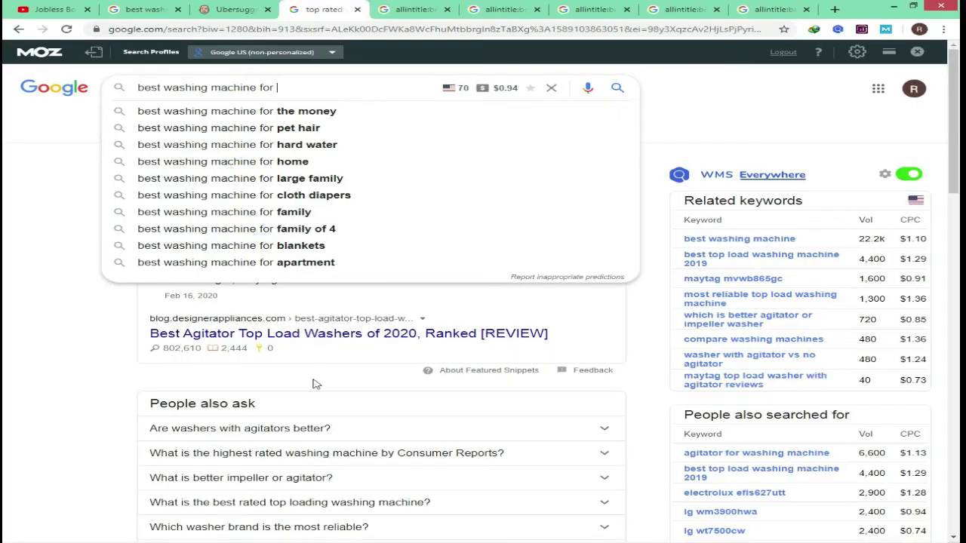
left_click(220, 8)
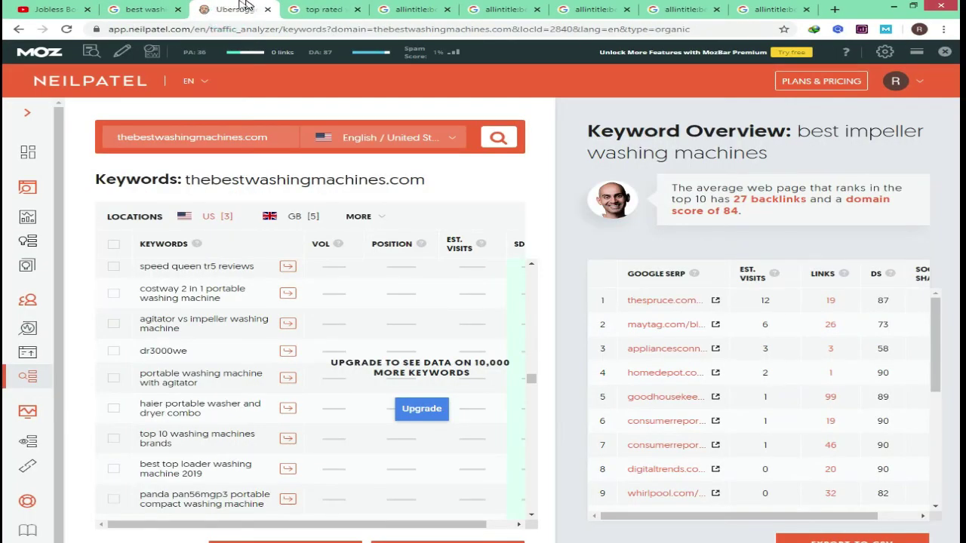
scroll(226, 378, "down", 10)
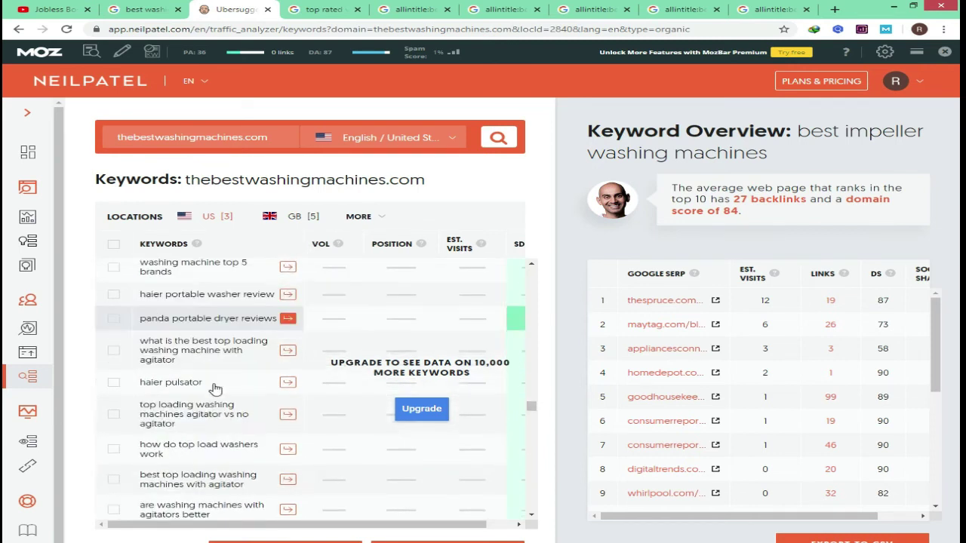
scroll(217, 393, "down", 10)
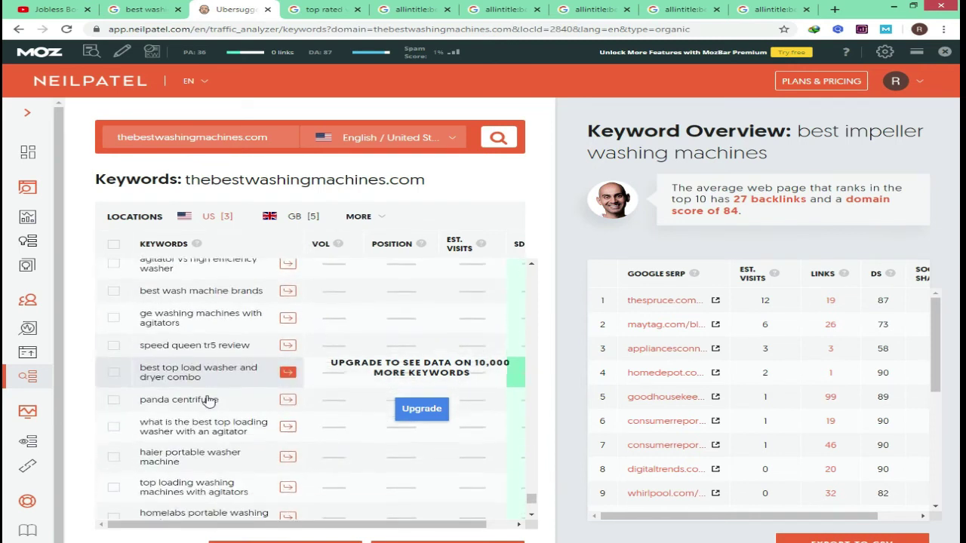
scroll(203, 400, "down", 1)
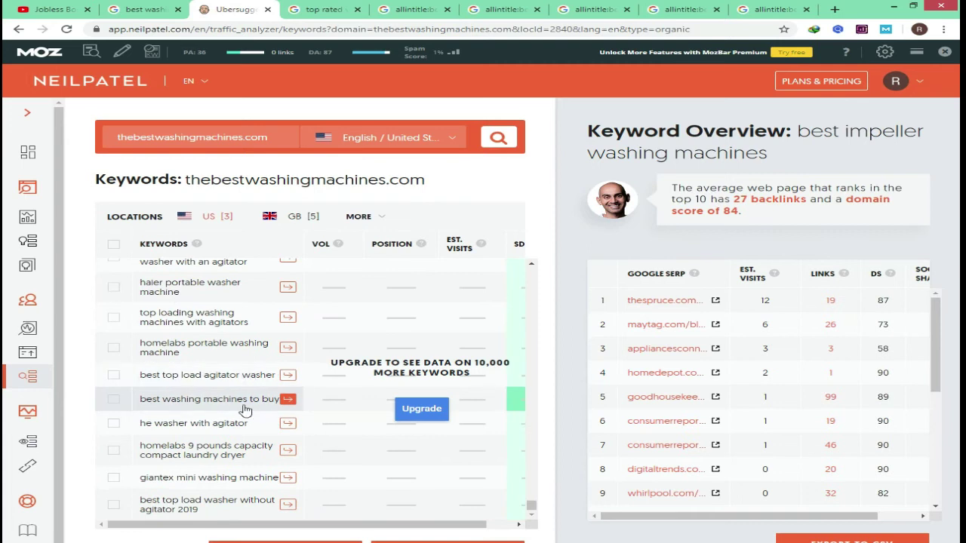
scroll(329, 332, "down", 10)
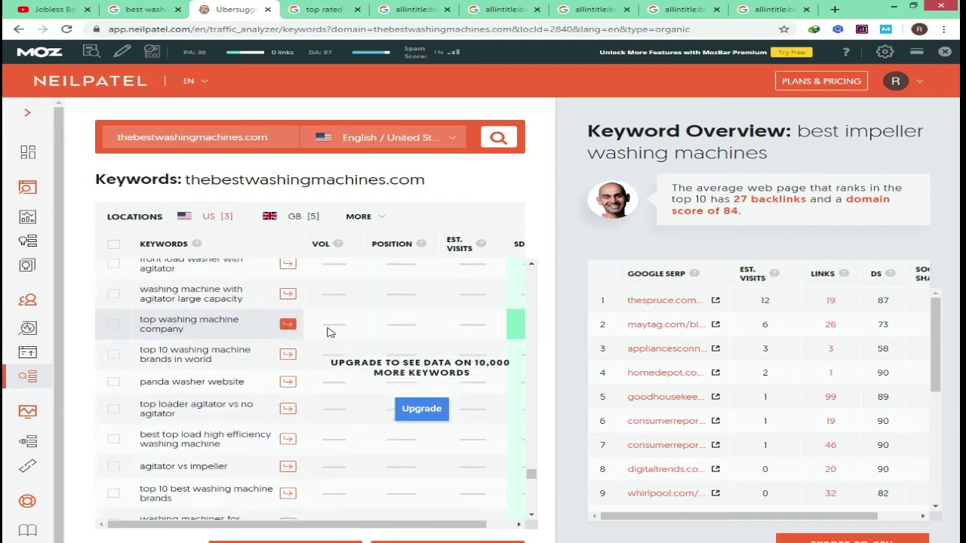
scroll(329, 332, "up", 5)
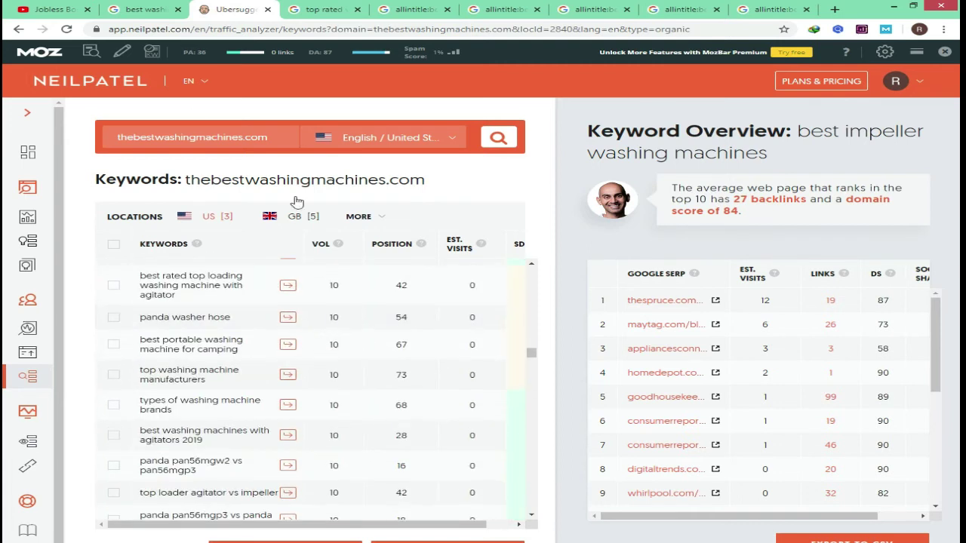
Return to the Google suggestions for "best washing machine for" and highlight the search volume shown beside the query.
left_click(317, 6)
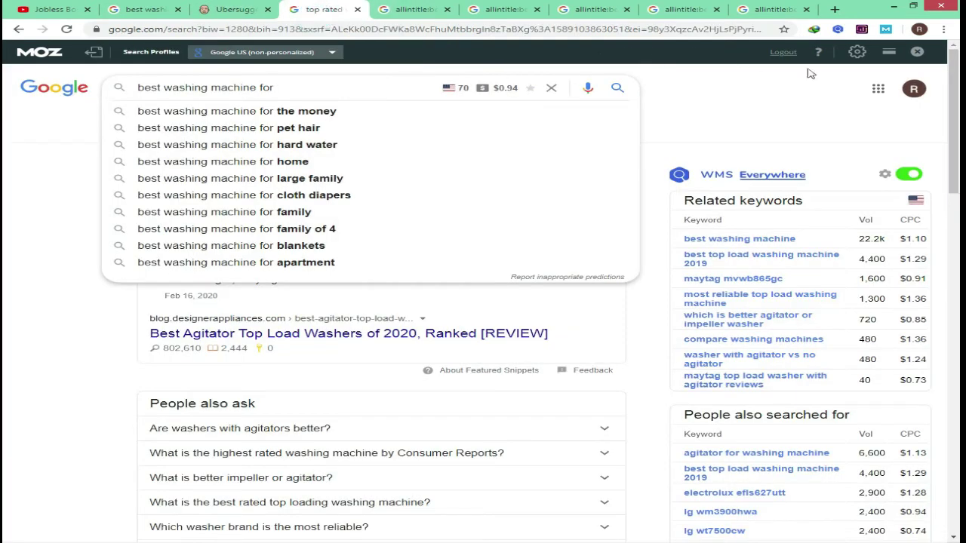
double_click(467, 87)
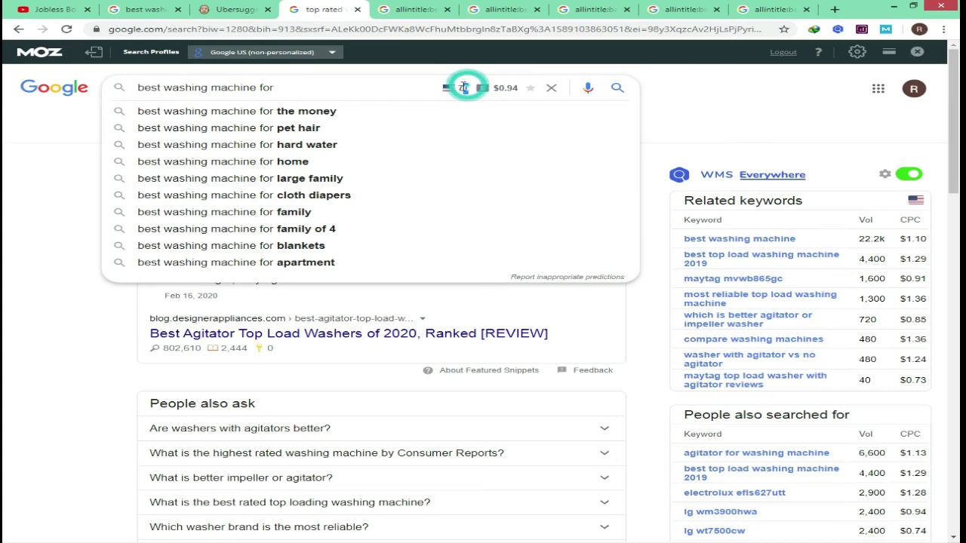
Search Google for the suggestion "best washing machine for the money" and for its variant "best washing machine for the money 2020".
key("Down")
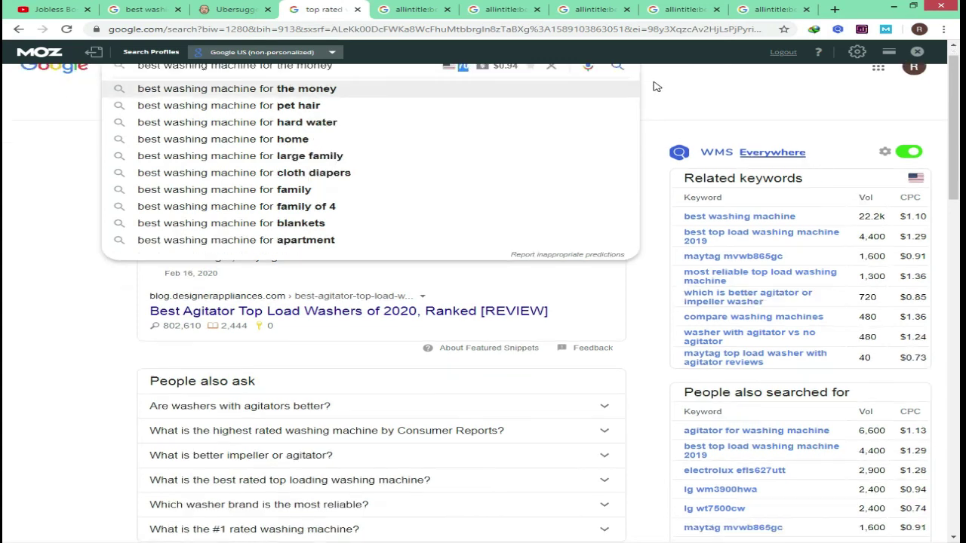
key("Return")
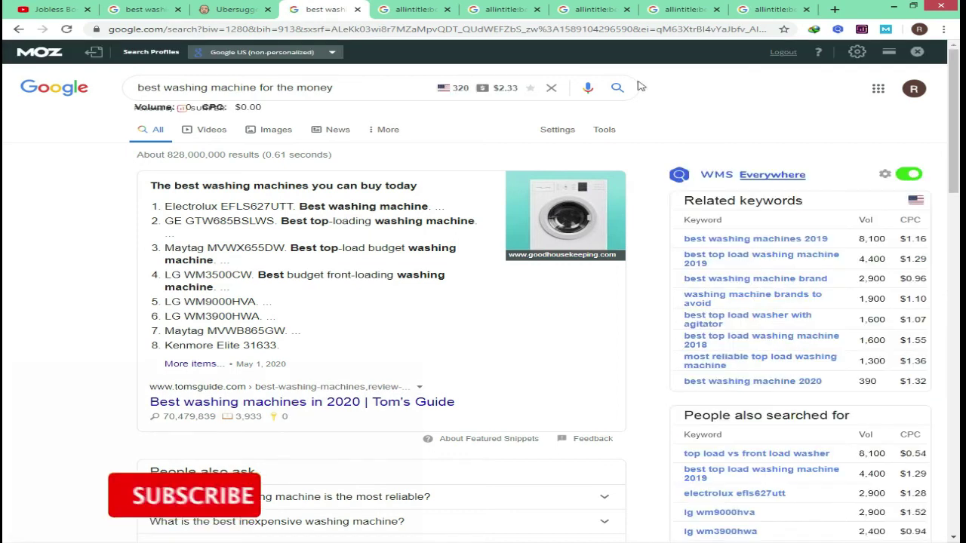
left_click(412, 87)
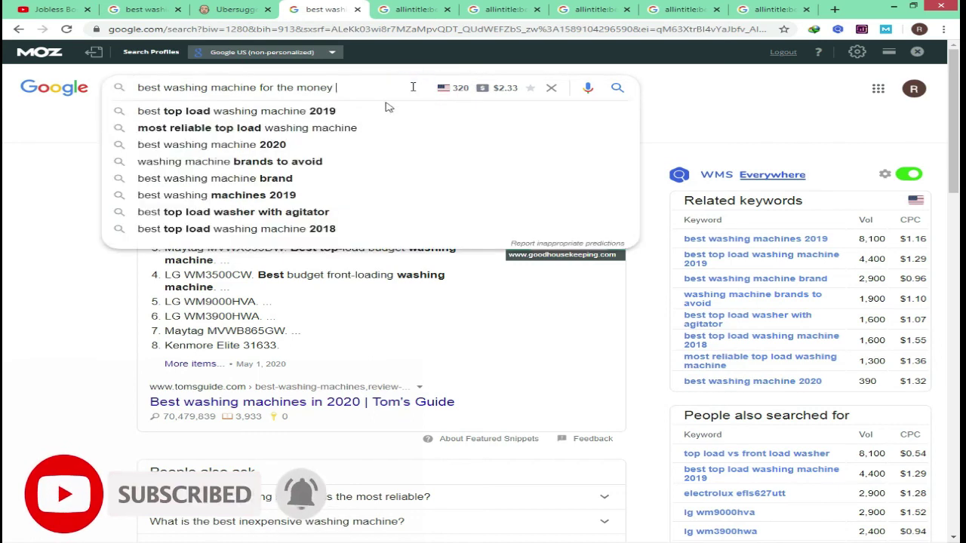
key("Down")
key("Return")
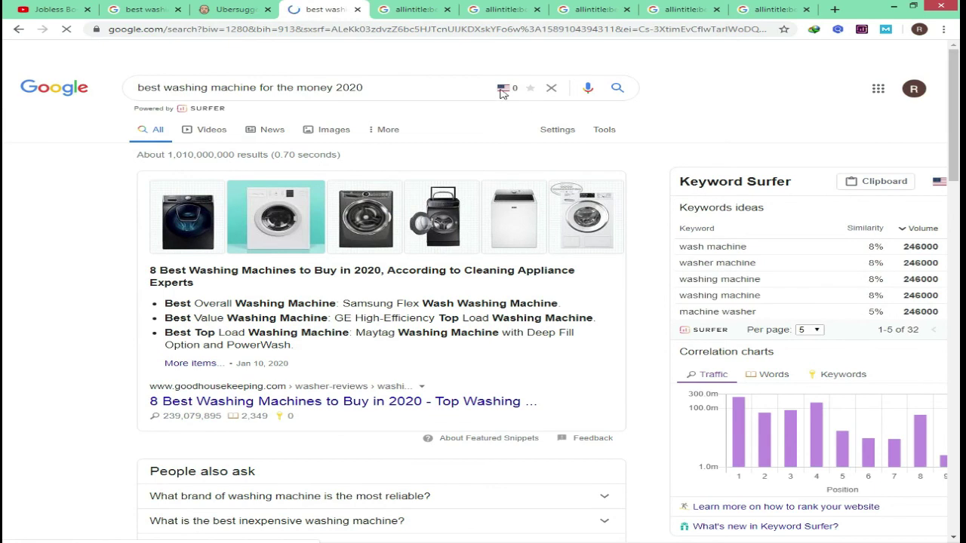
Cut the query back to "best washing machine for" to bring up its suggestions again.
left_click(399, 87)
left_click(349, 88)
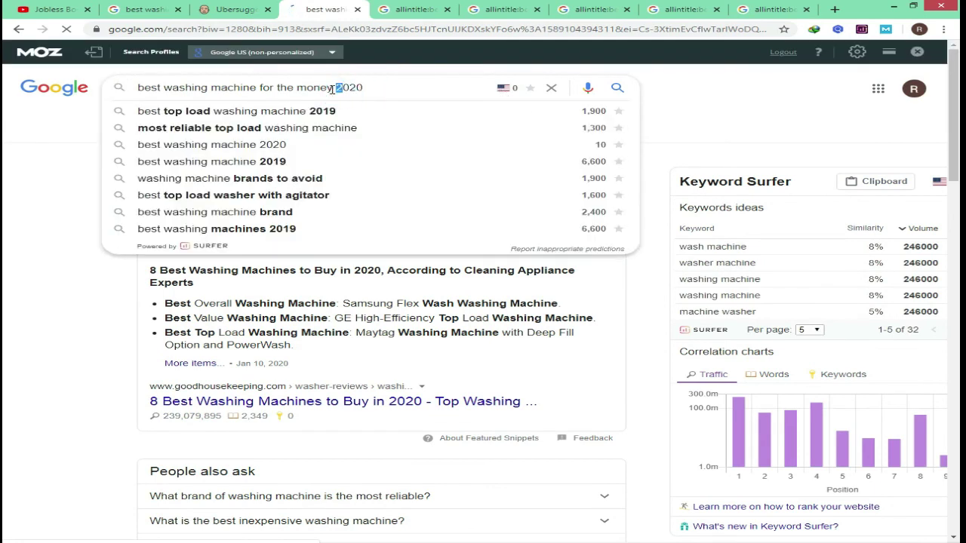
left_click_drag(277, 87, 412, 80)
key("ctrl+x")
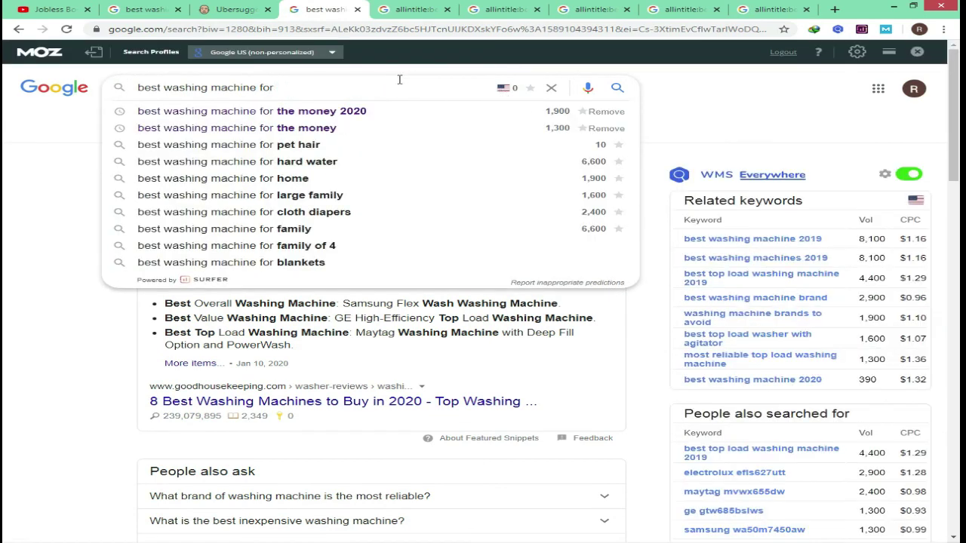
Go through the suggestions and search for "best washing machine for pet hair".
key("ctrl+v")
key("Down")
key("Down")
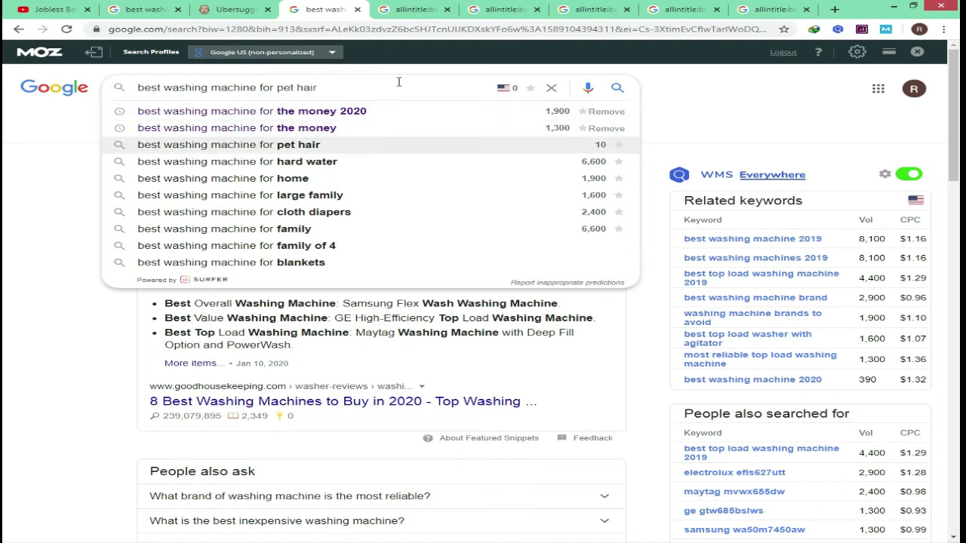
key("Down")
key("Down")
key("Up")
key("Up")
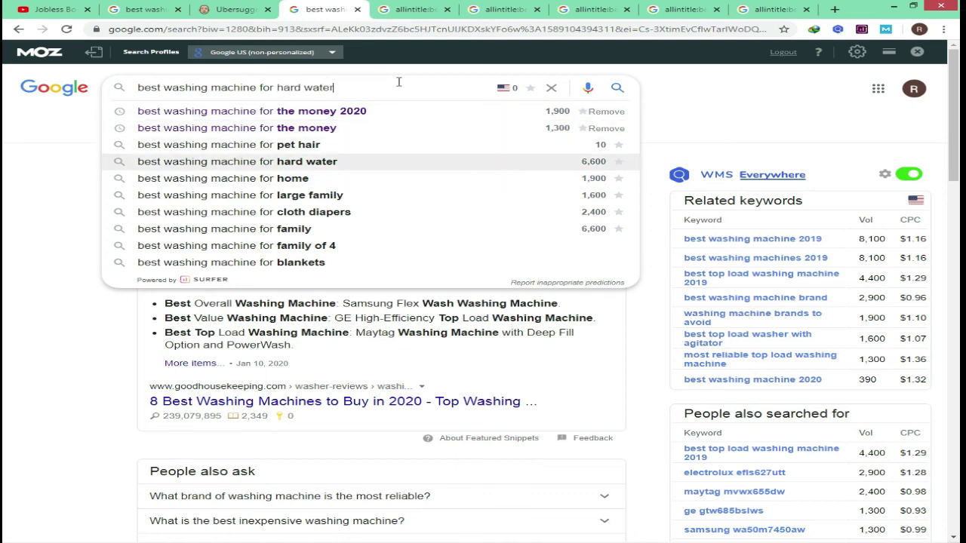
key("Return")
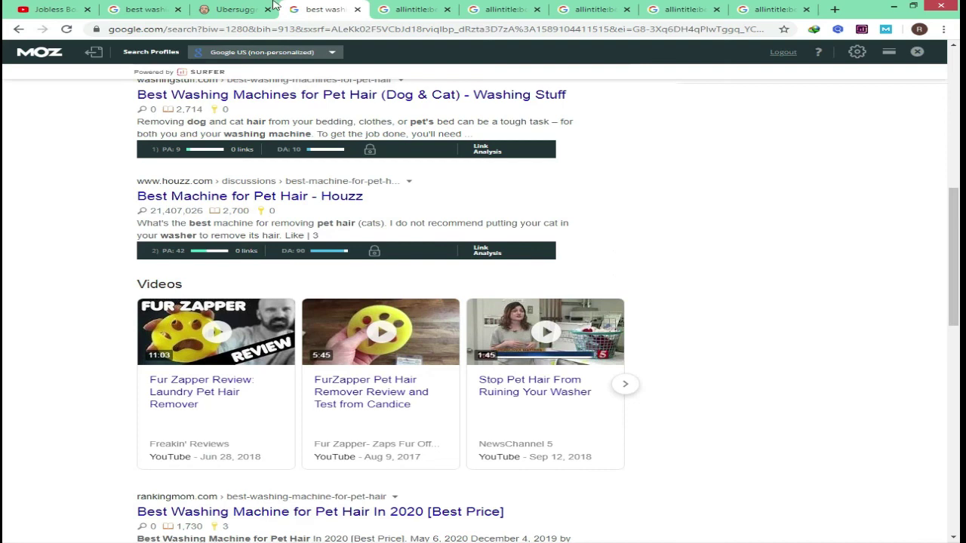
Examine the pet hair search results for competing titles, page and domain authority, links, and the keyword's search volume.
scroll(652, 142, "up", 3)
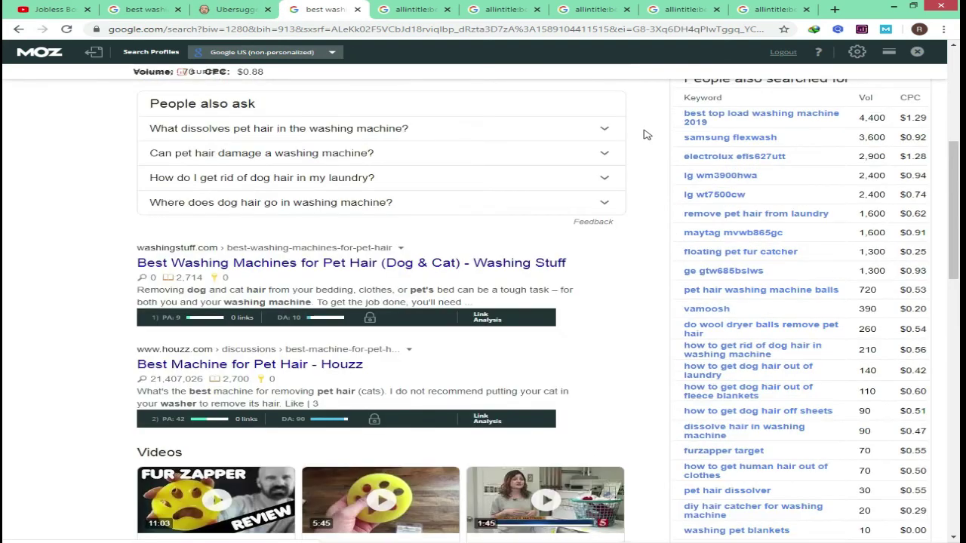
scroll(646, 134, "up", 4)
scroll(350, 108, "down", 4)
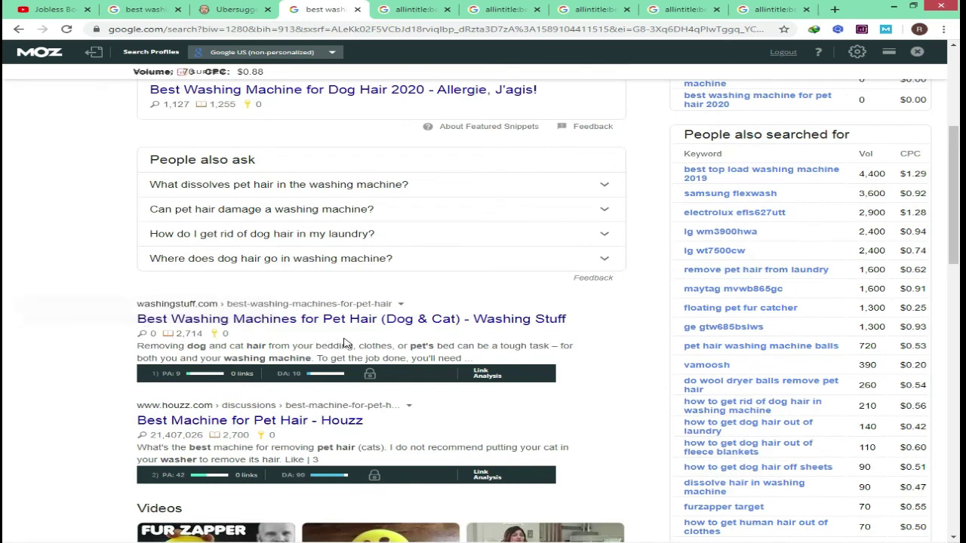
scroll(362, 329, "up", 4)
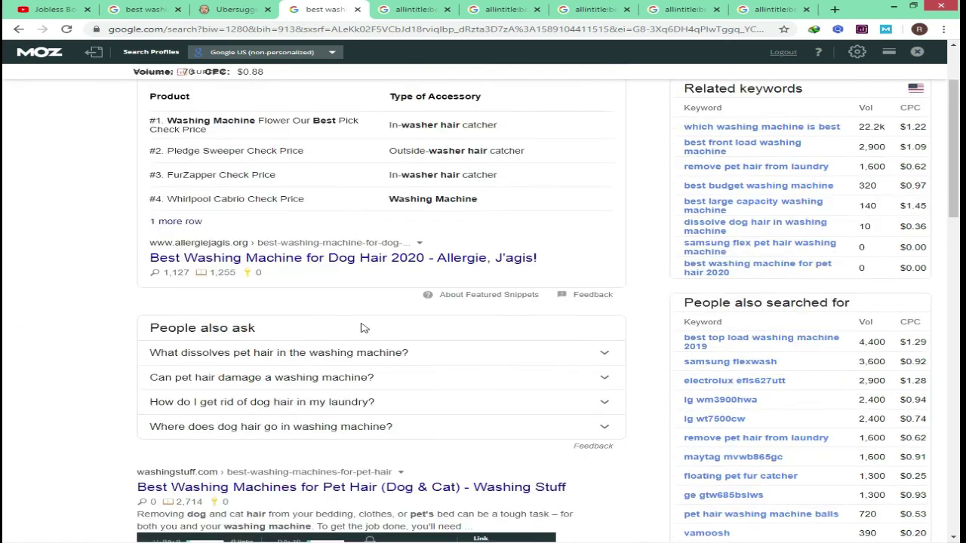
scroll(362, 318, "down", 4)
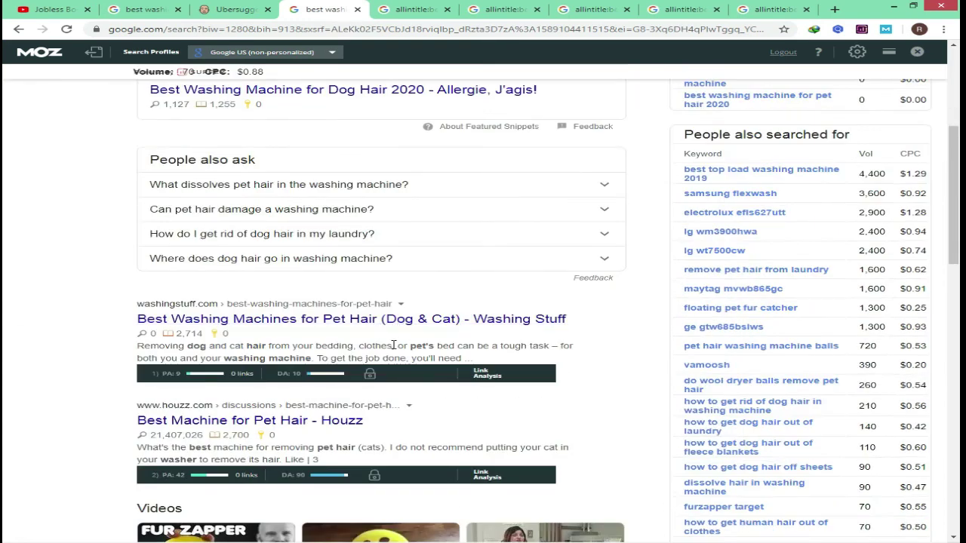
scroll(324, 279, "down", 1)
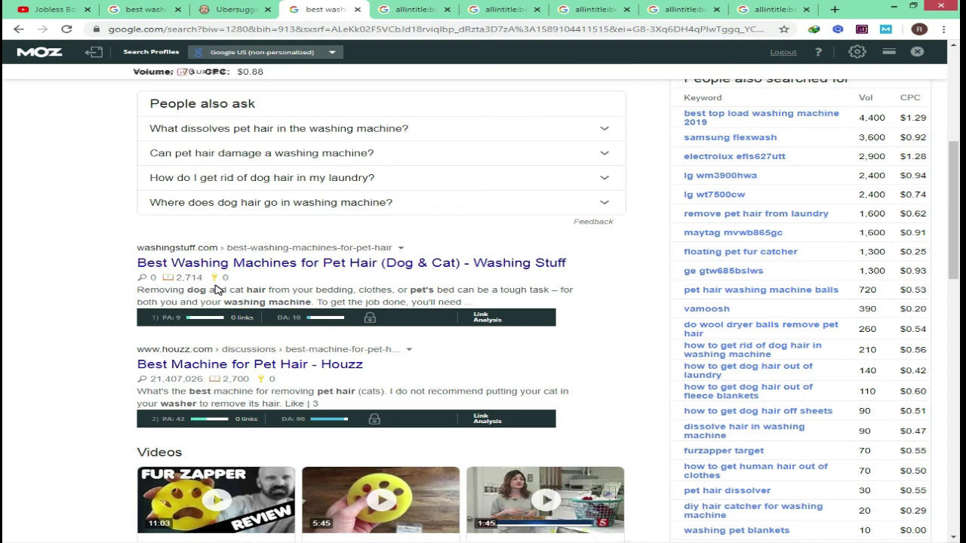
scroll(225, 290, "down", 7)
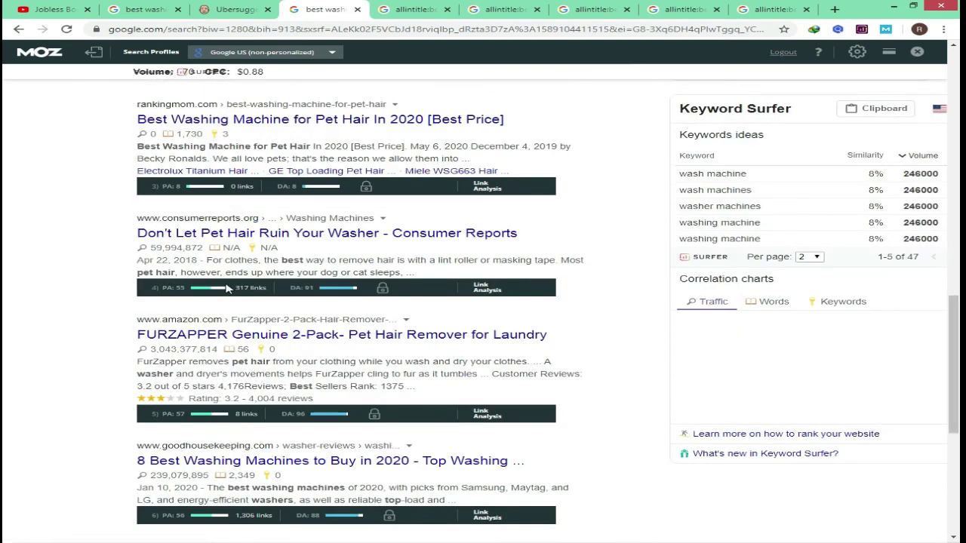
scroll(226, 287, "down", 3)
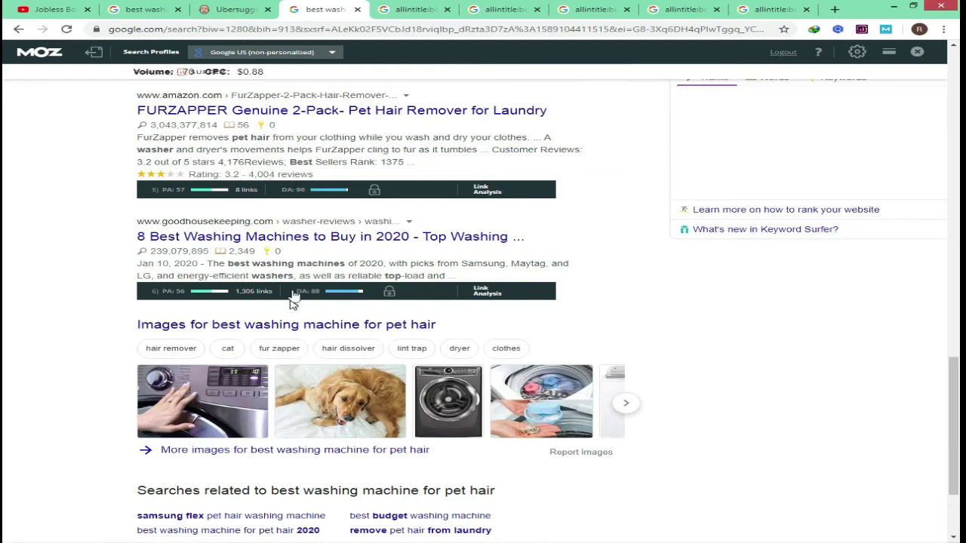
scroll(293, 300, "down", 2)
scroll(272, 289, "up", 5)
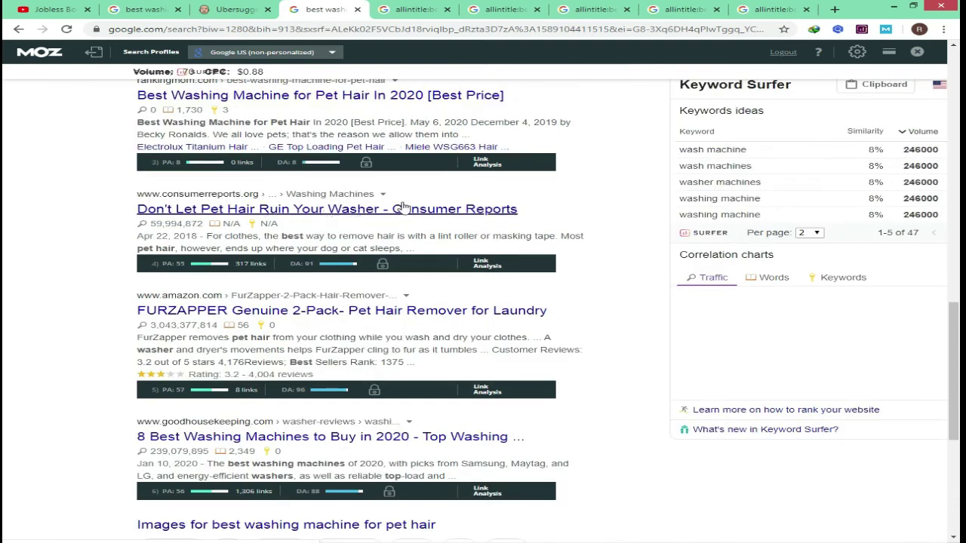
scroll(404, 206, "up", 1)
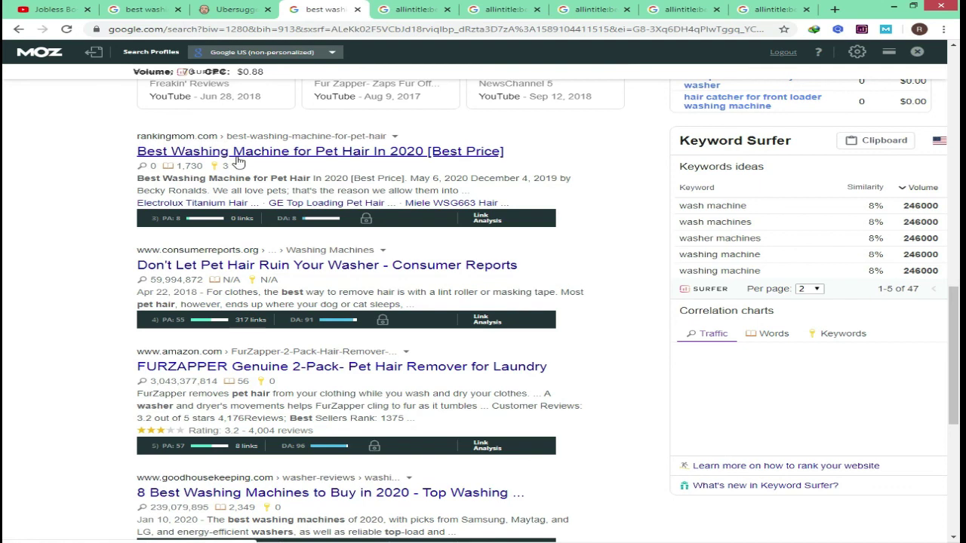
scroll(381, 165, "up", 3)
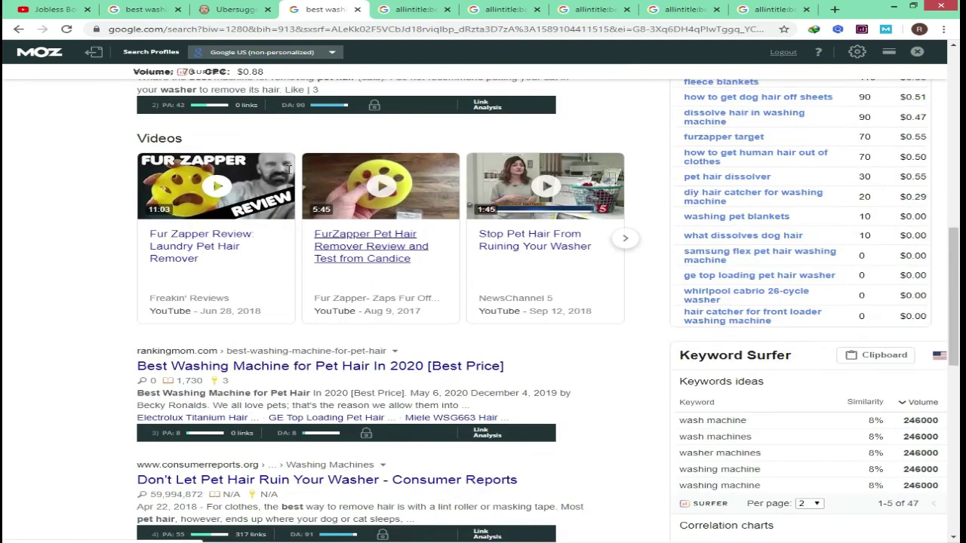
scroll(302, 177, "up", 2)
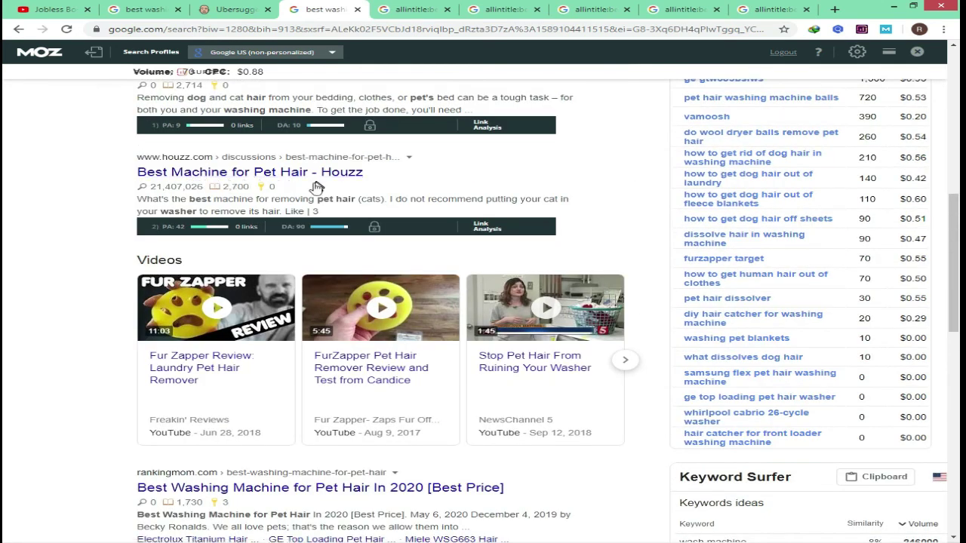
scroll(317, 186, "up", 2)
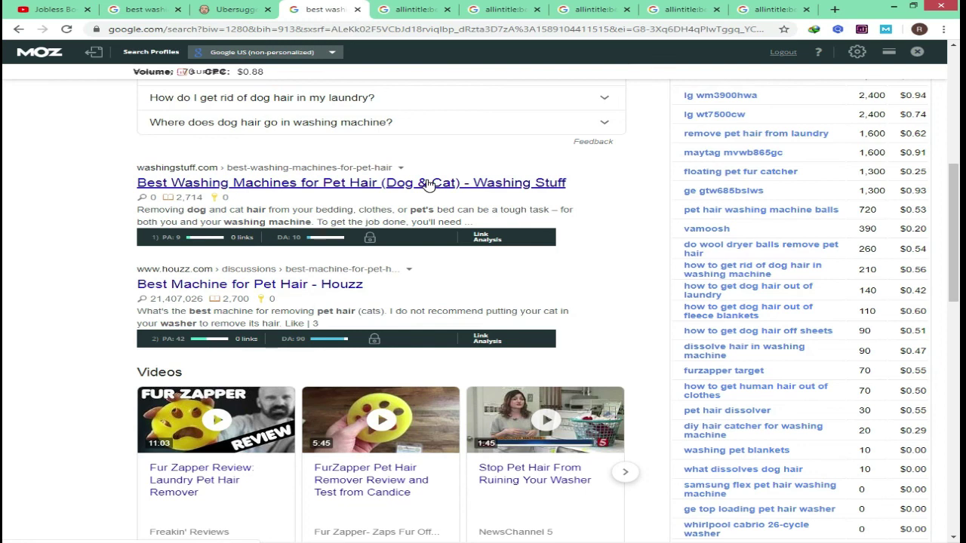
scroll(427, 184, "up", 4)
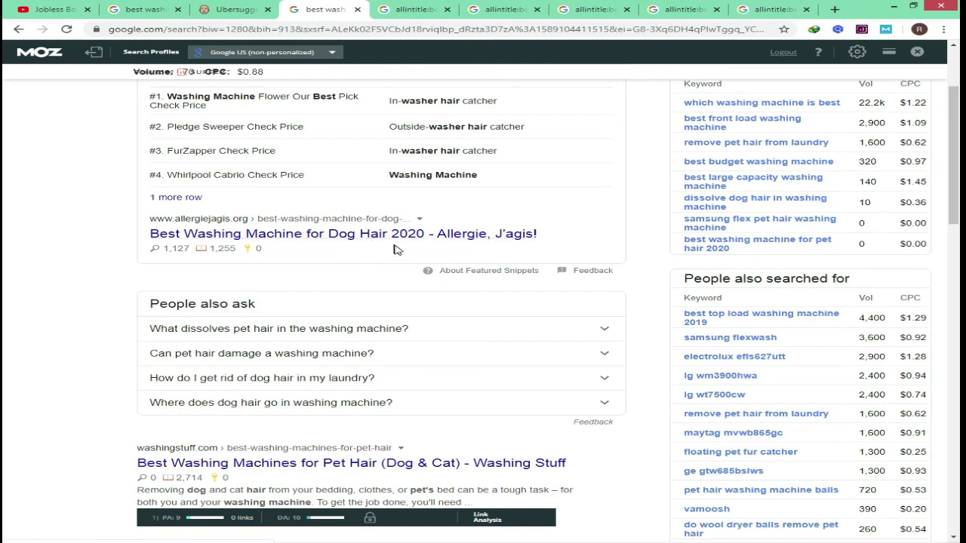
scroll(400, 245, "up", 2)
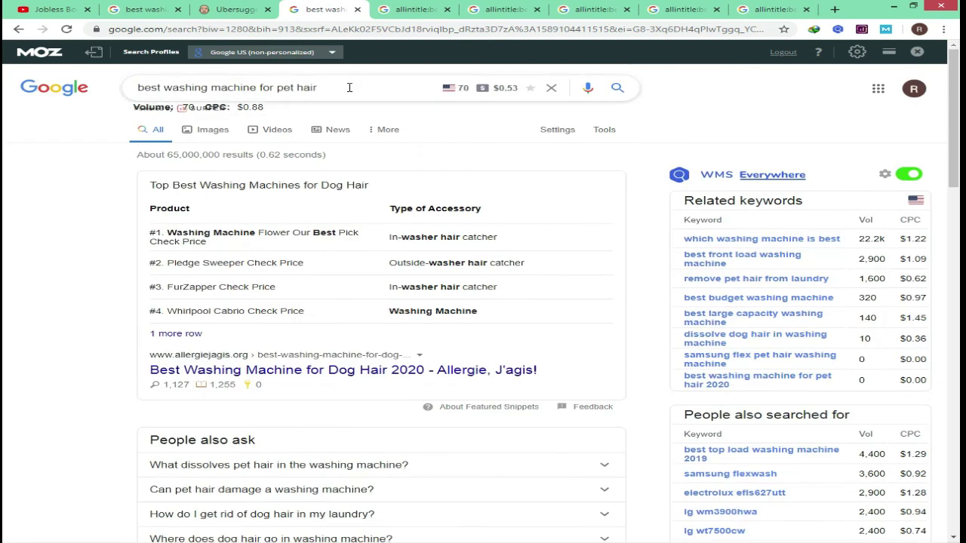
Check back on the Ubersuggest keyword list and switch to the Jobless Boss channel's videos page on YouTube.
left_click(227, 9)
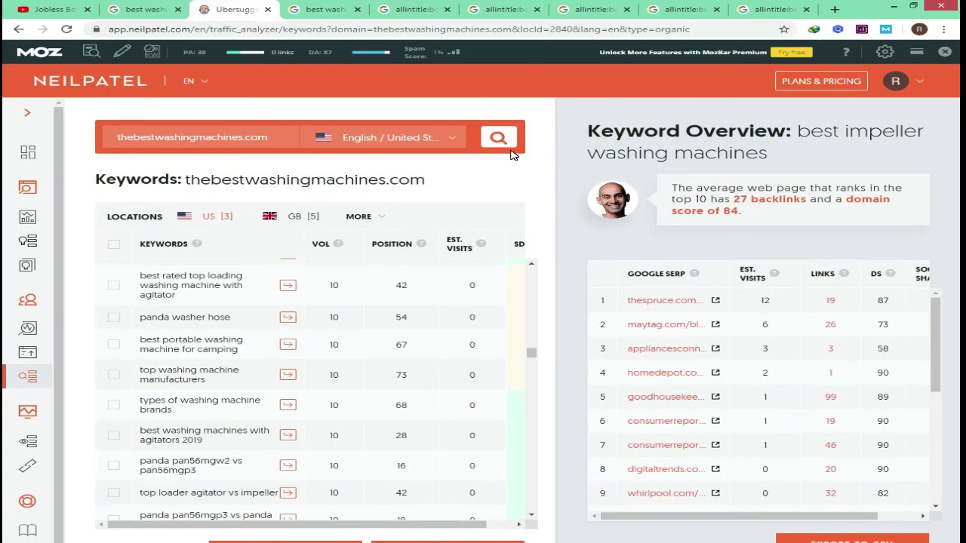
left_click(67, 7)
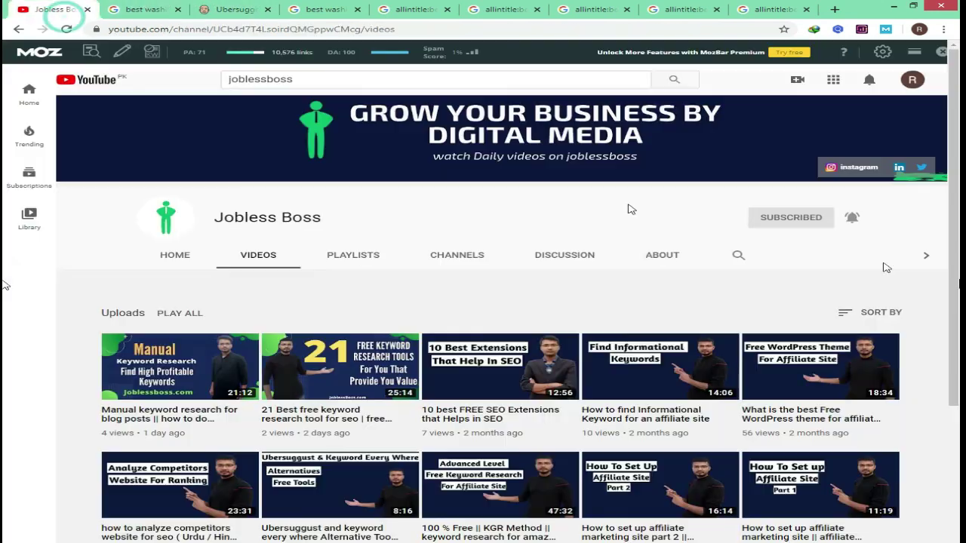